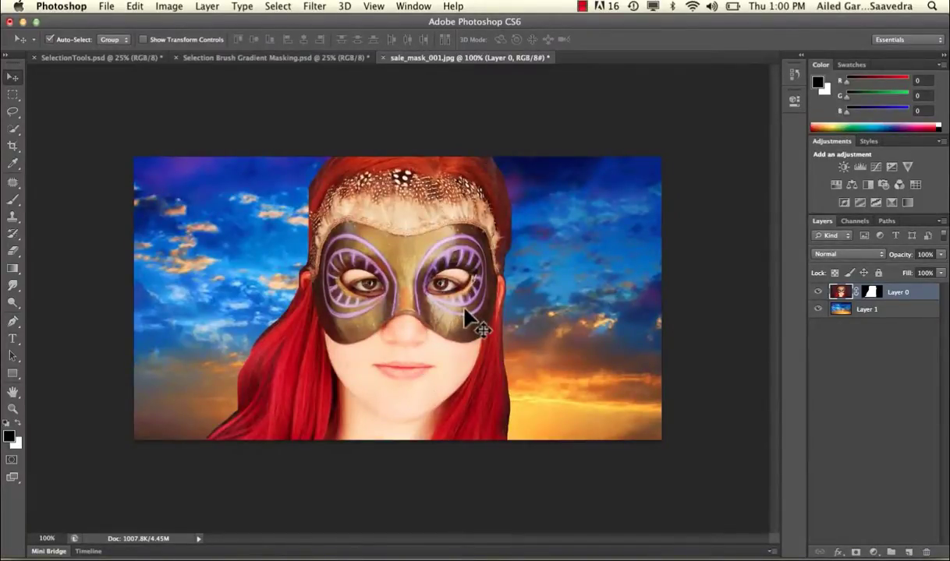
Step: Hide the sky layer (Layer 1) and disable the layer mask on Layer 0
left_click(871, 293)
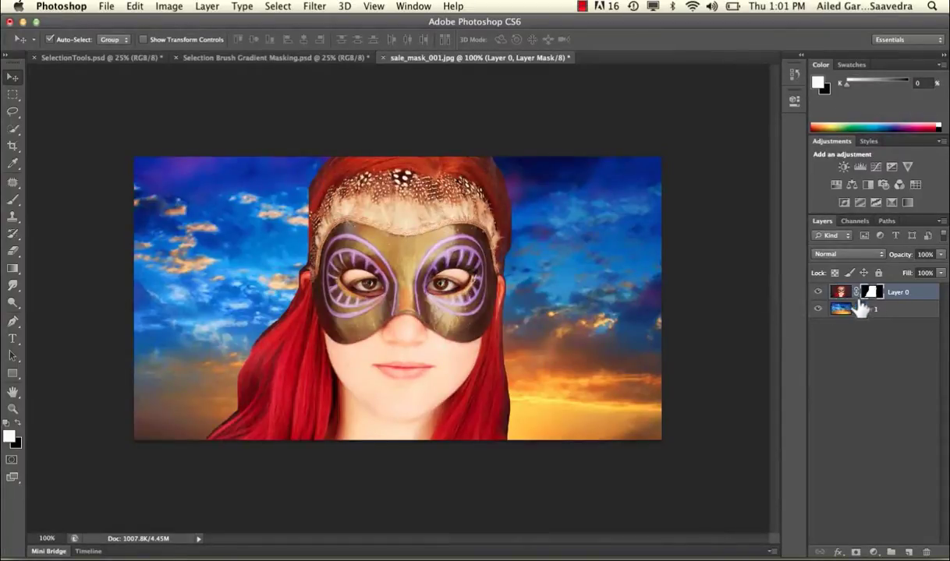
left_click(818, 310)
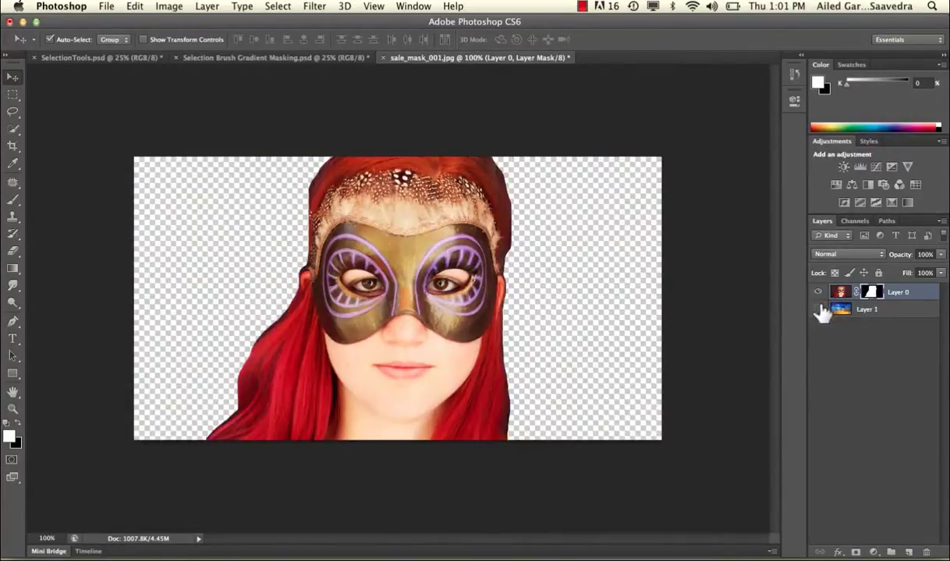
right_click(868, 291)
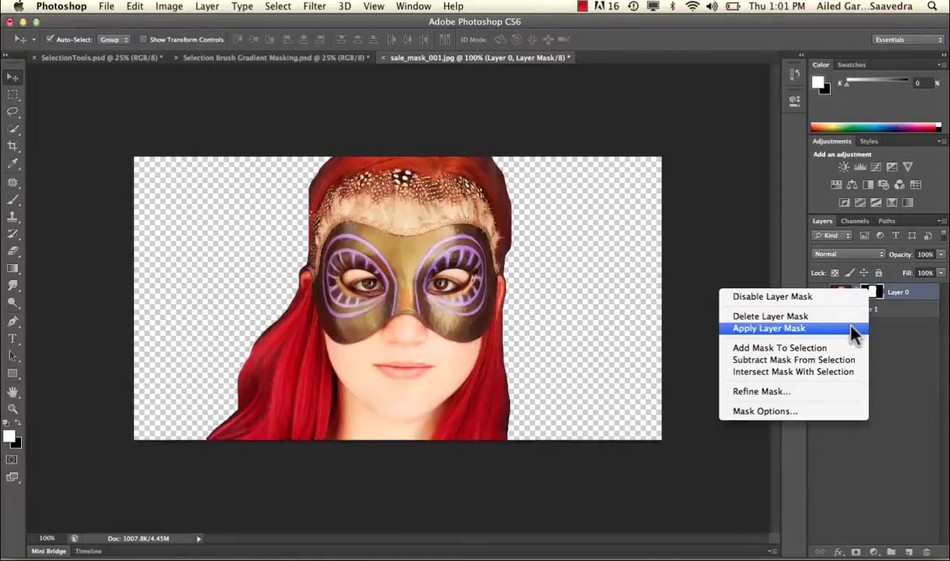
left_click(841, 298)
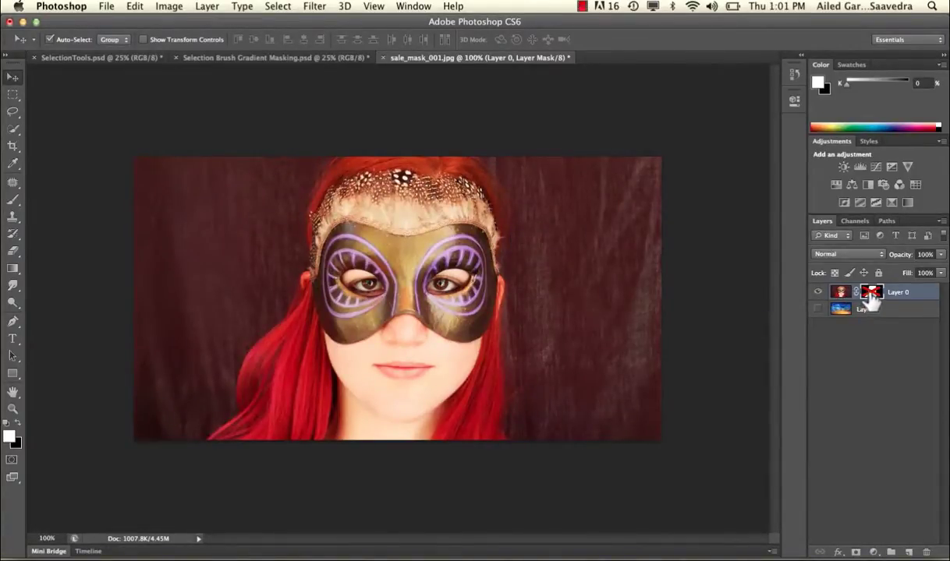
Step: Enable the layer mask on Layer 0 again and show the sky layer (Layer 1)
right_click(854, 302)
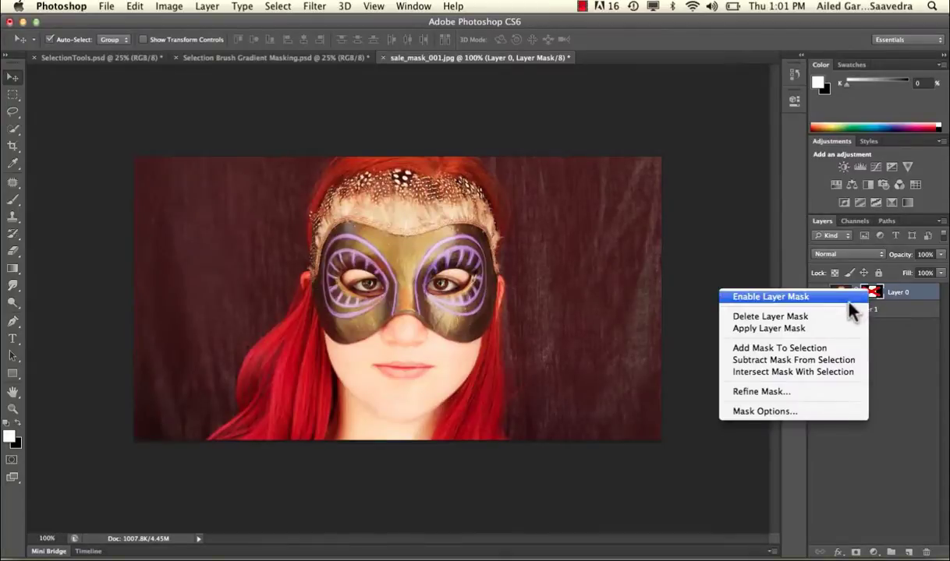
left_click(847, 297)
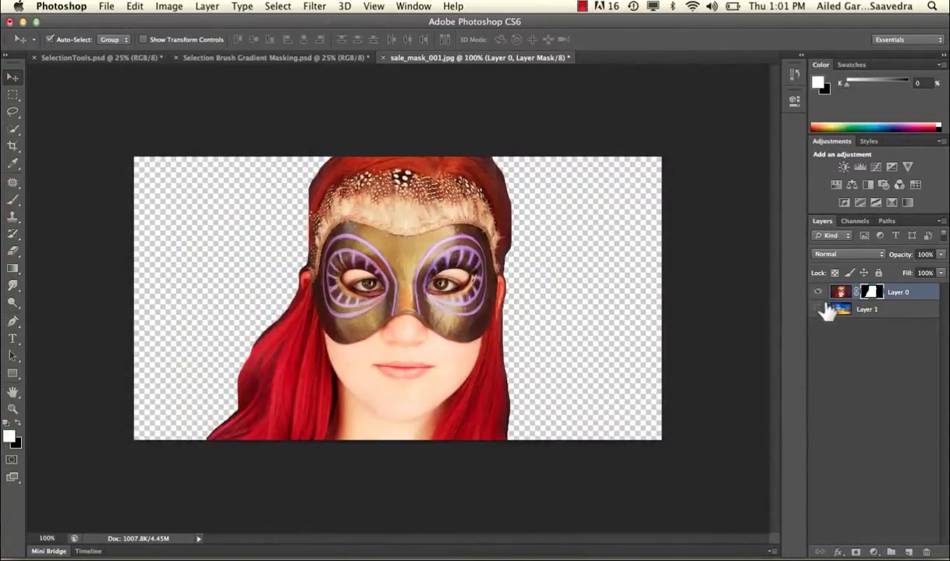
left_click(818, 309)
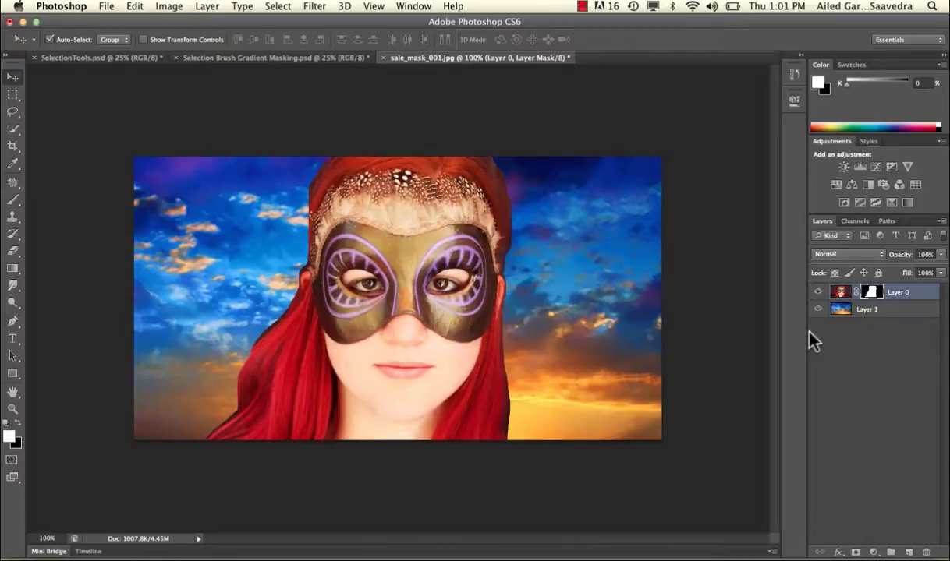
Step: Open SelectionTools.psd from the PHOTOSHOP EXERCISE folder inside *video lessons camtasia2
left_click(106, 6)
left_click(121, 34)
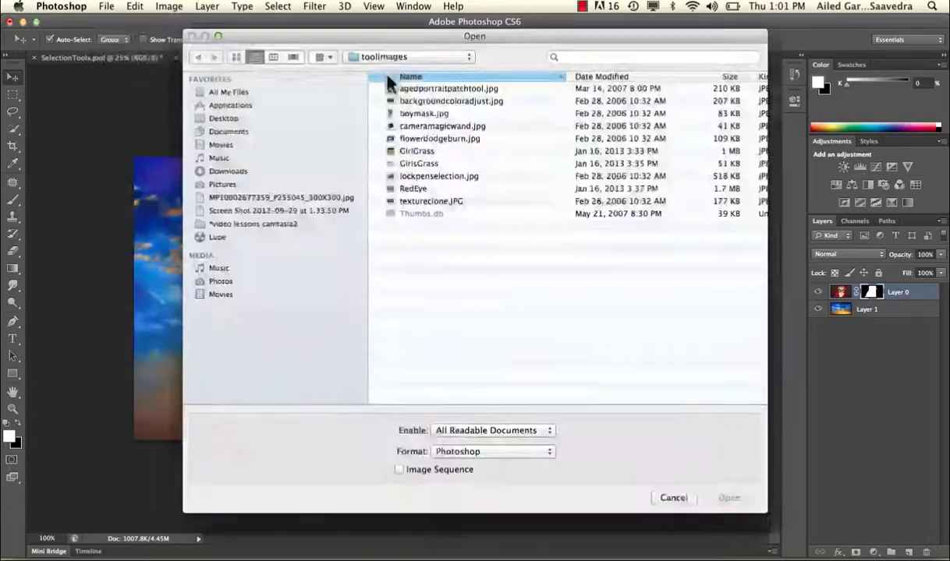
left_click(386, 59)
left_click(390, 110)
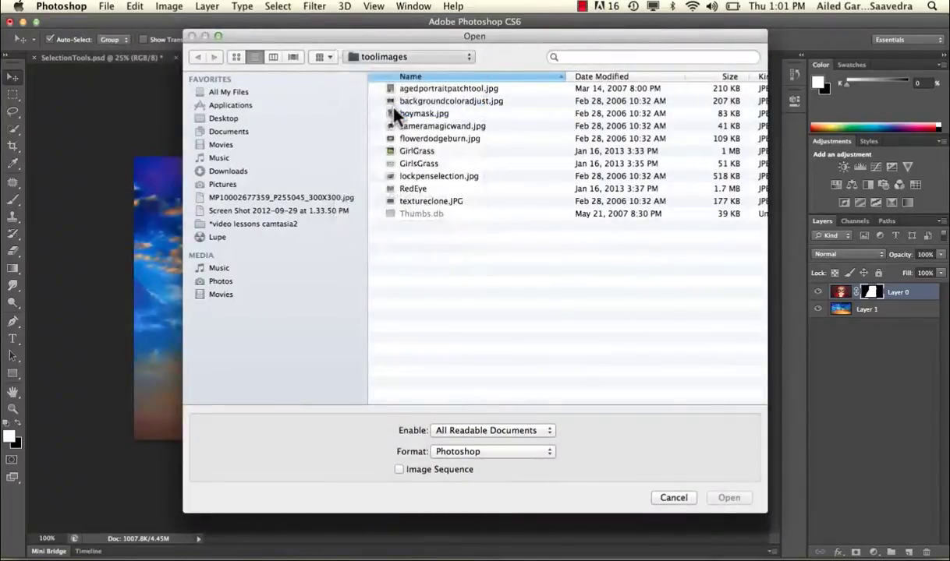
scroll(395, 114, "up", 10)
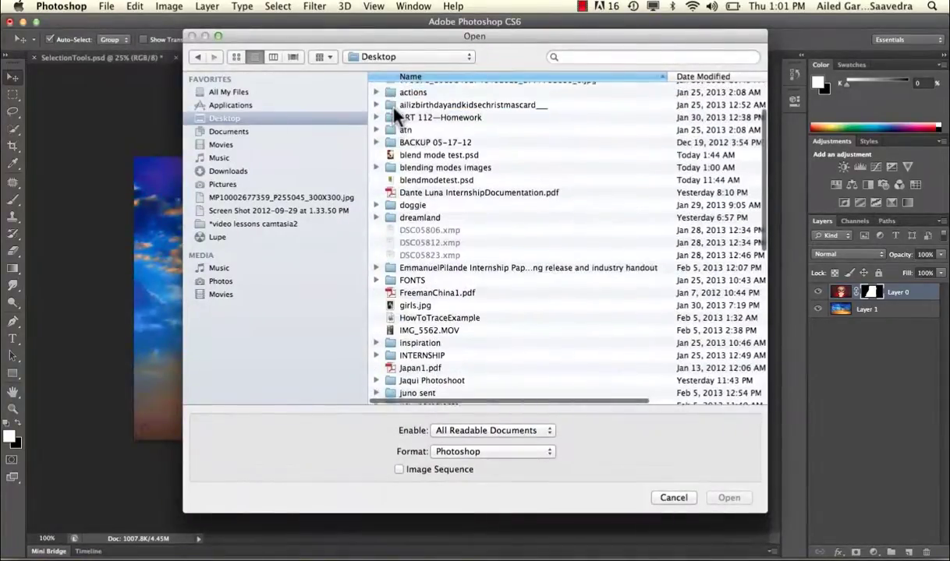
double_click(402, 90)
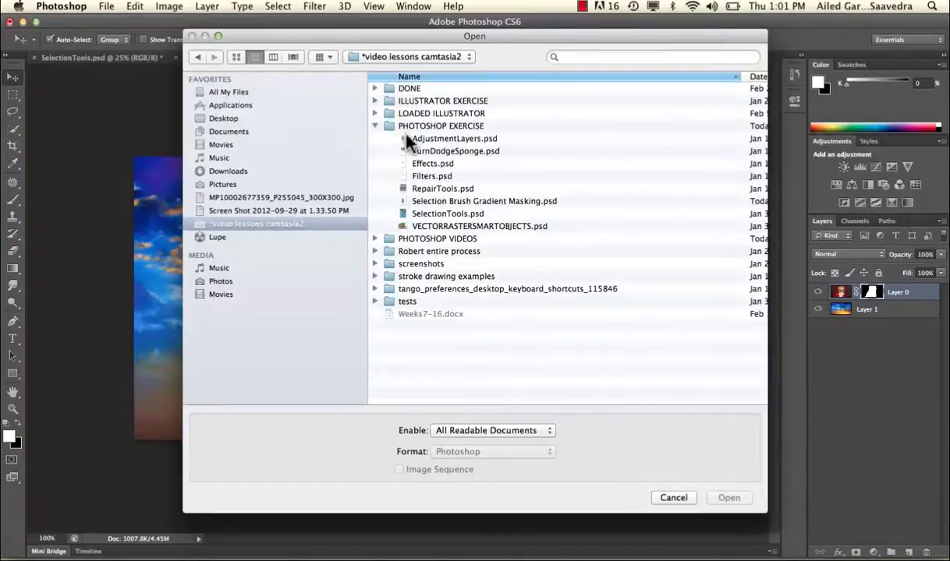
left_click(430, 213)
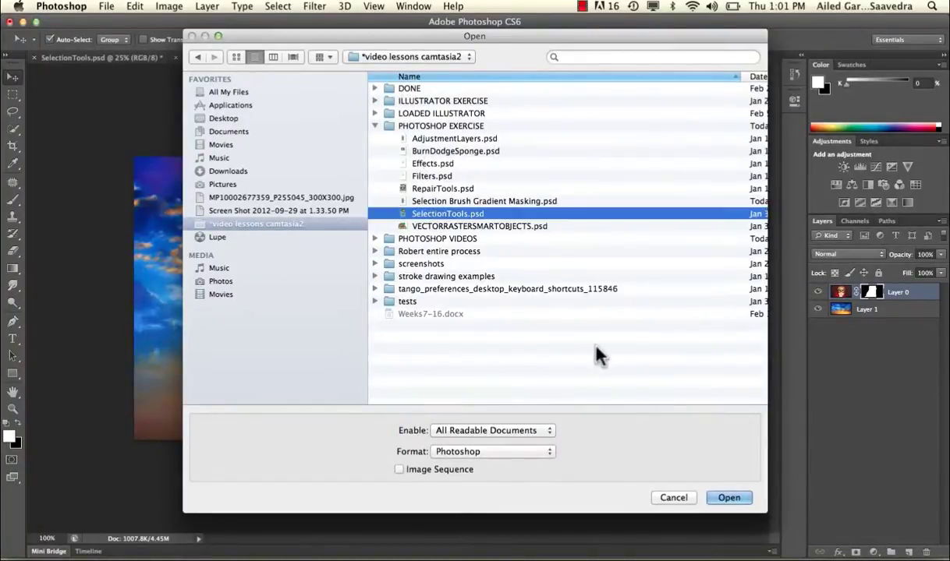
left_click(726, 500)
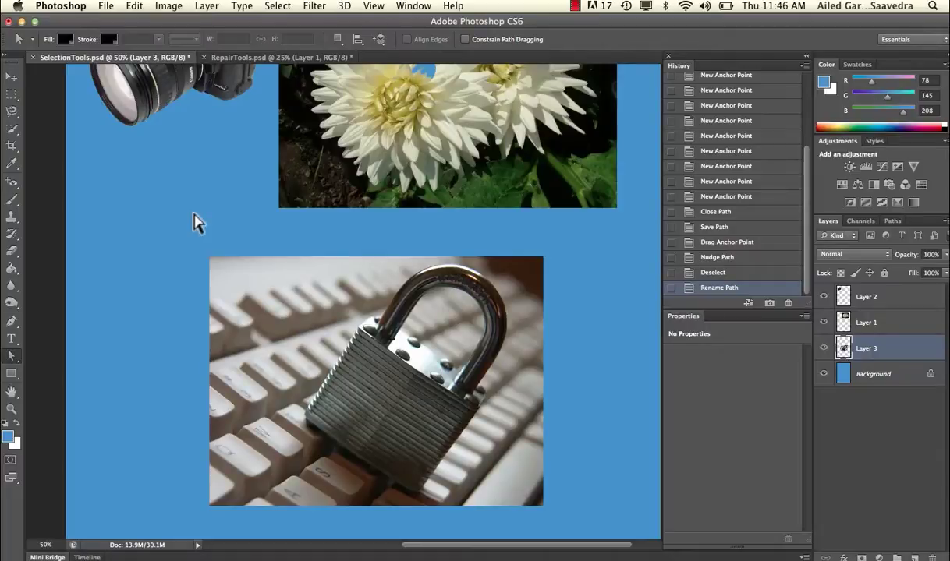
Step: Examine the Pen tool and the Path Selection and Direct Selection tool variants
left_click(14, 322)
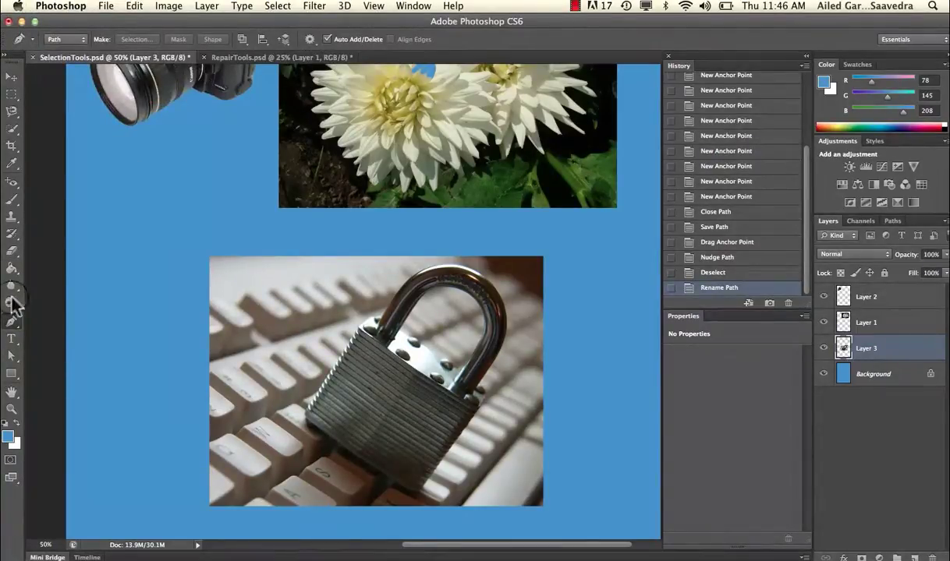
left_click(12, 356)
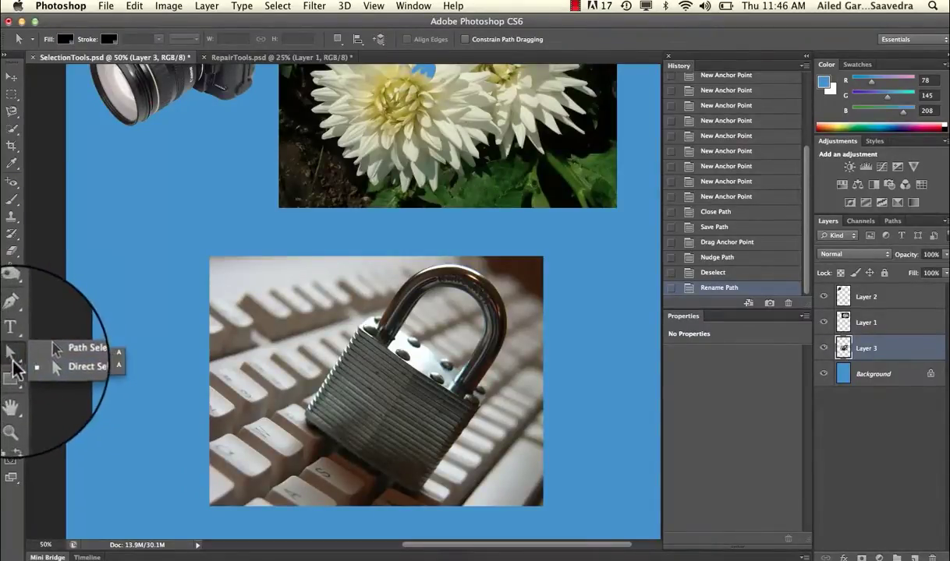
left_click(12, 358)
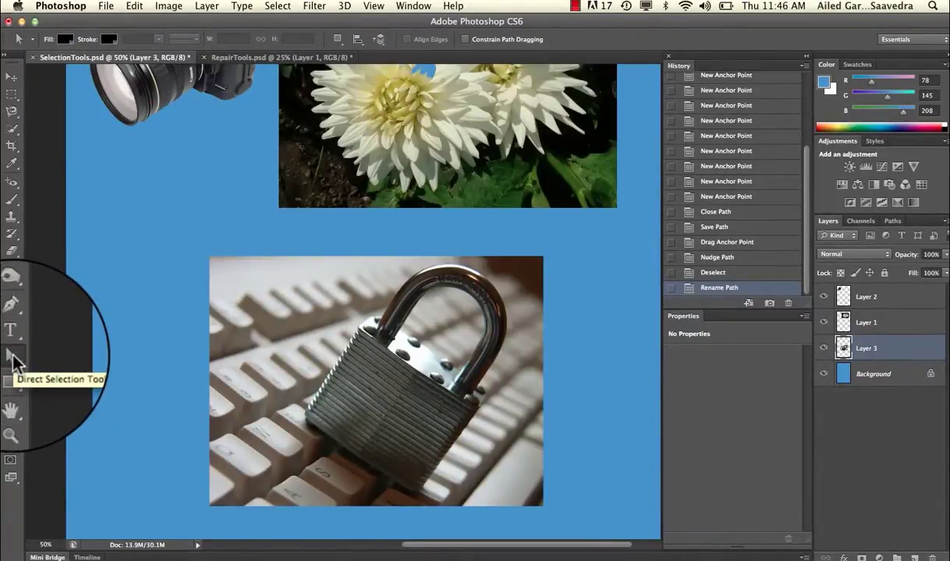
Step: Activate the Pen tool in Path mode and review its path operations for combining, subtracting, intersecting or excluding shapes
left_click(13, 326)
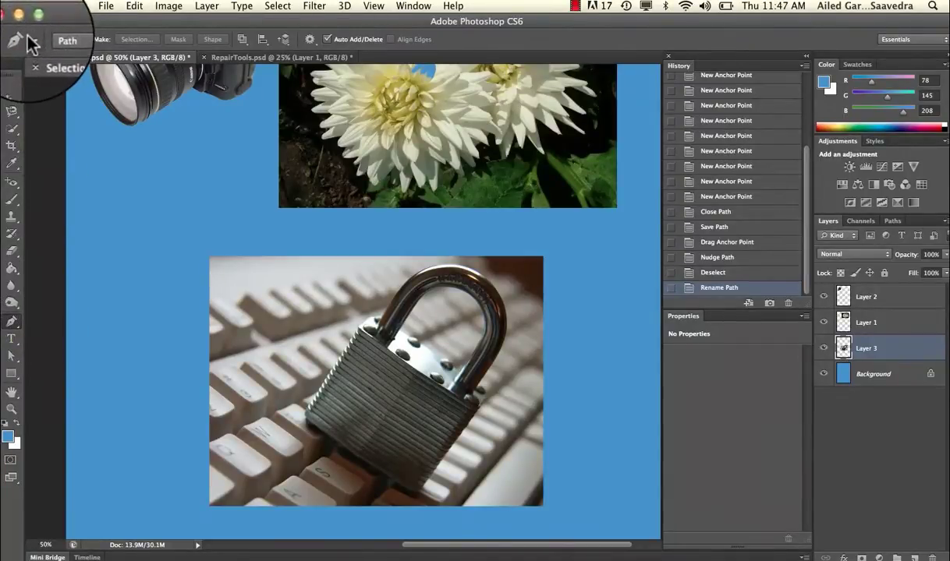
left_click(75, 42)
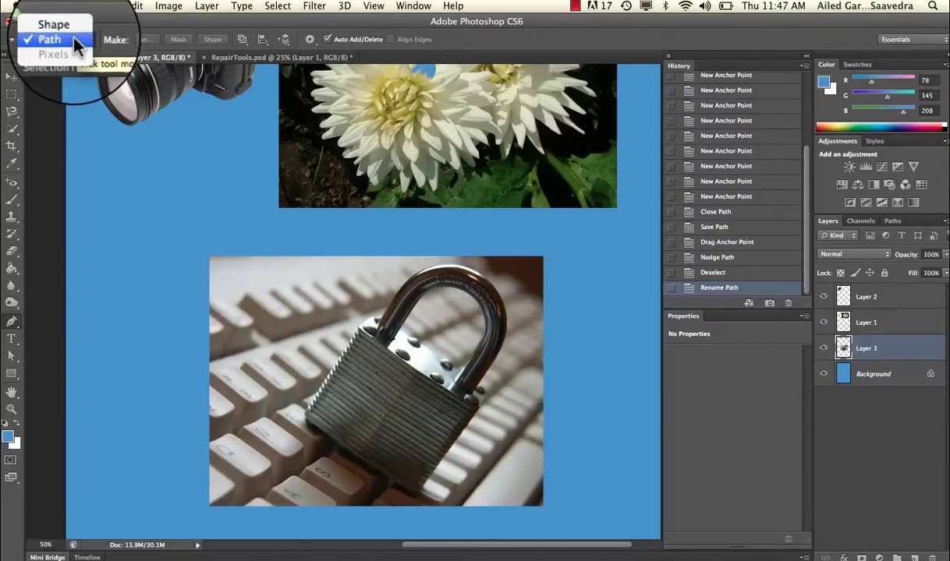
left_click(73, 37)
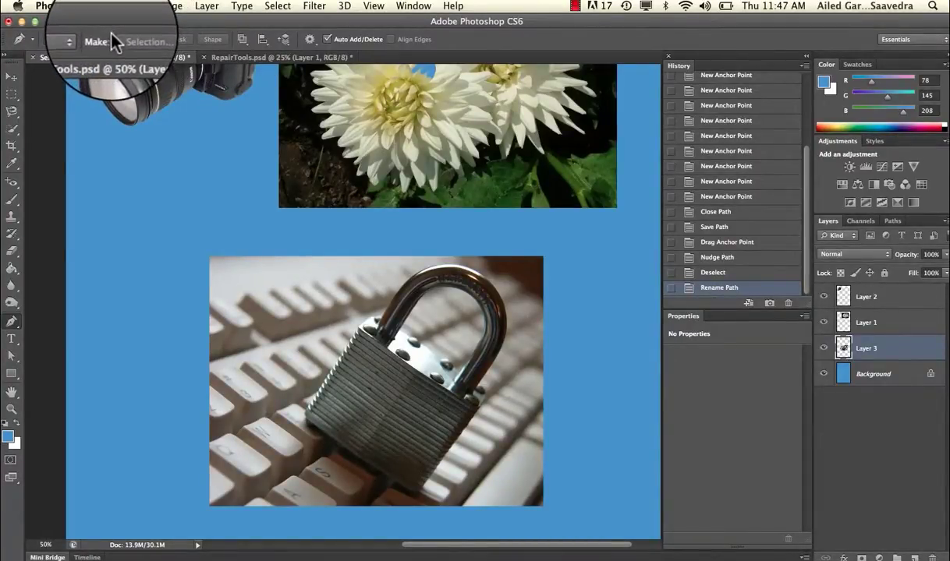
left_click(241, 39)
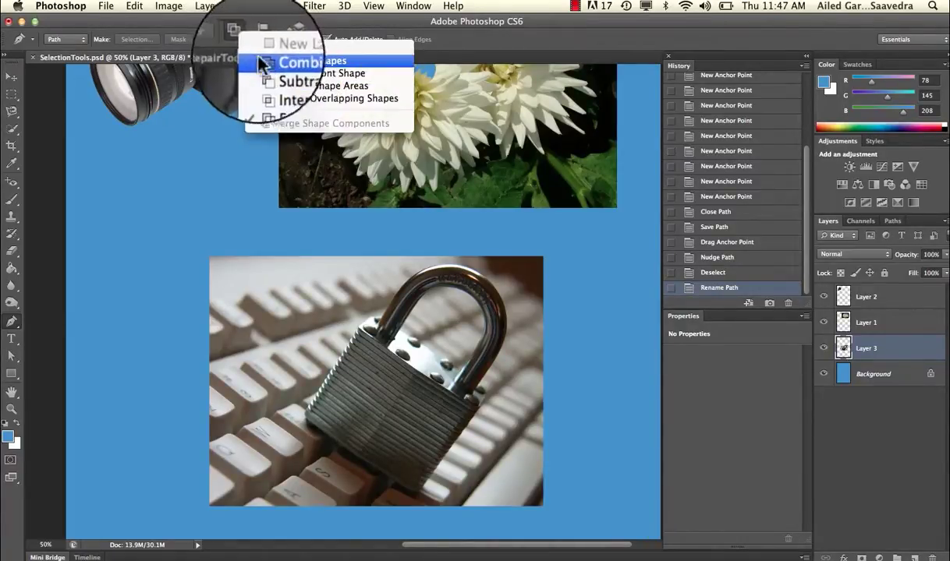
left_click(237, 39)
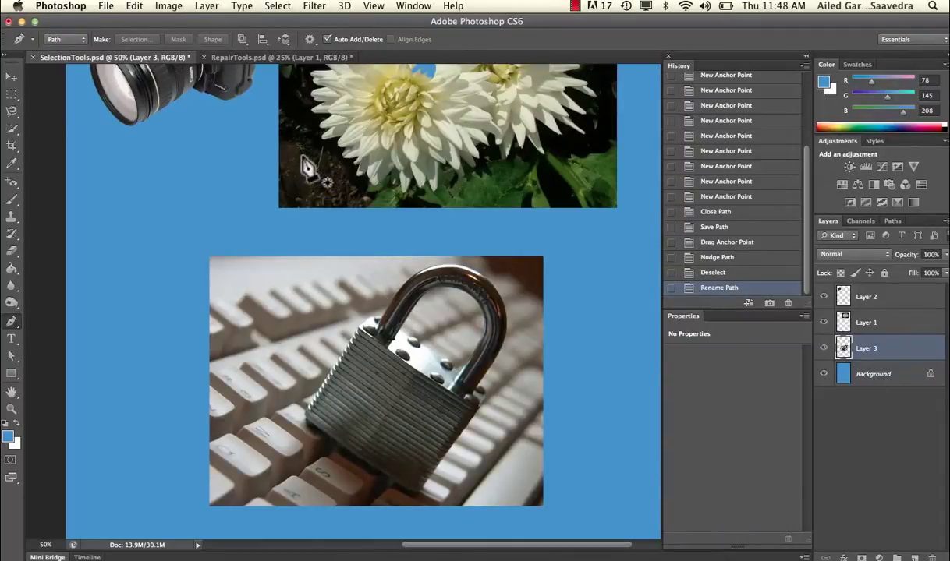
Step: Start a Pen path at the padlock body's lower-left corner and trace up its left edge and over the shackle's outer curve
left_click(304, 417)
left_click(361, 325)
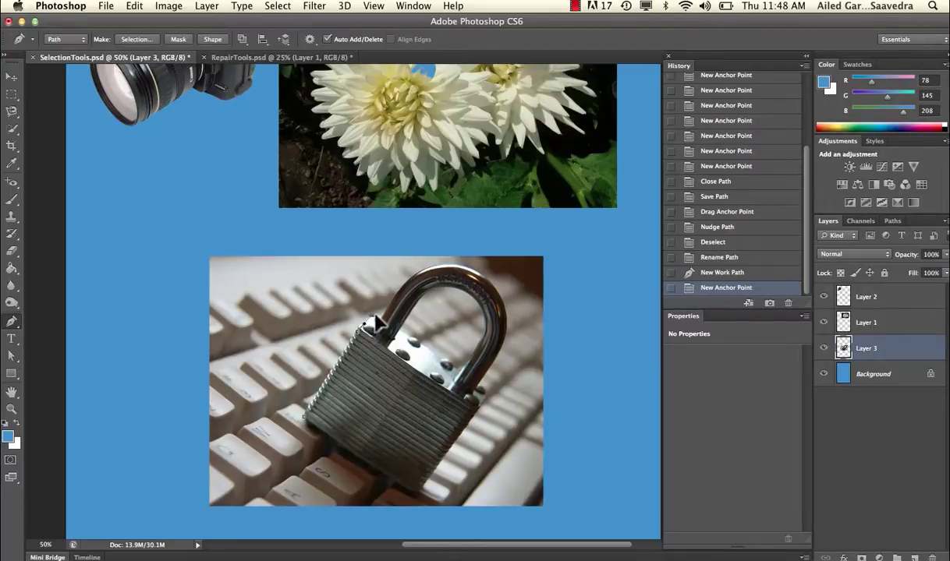
left_click(379, 320)
left_click(382, 316)
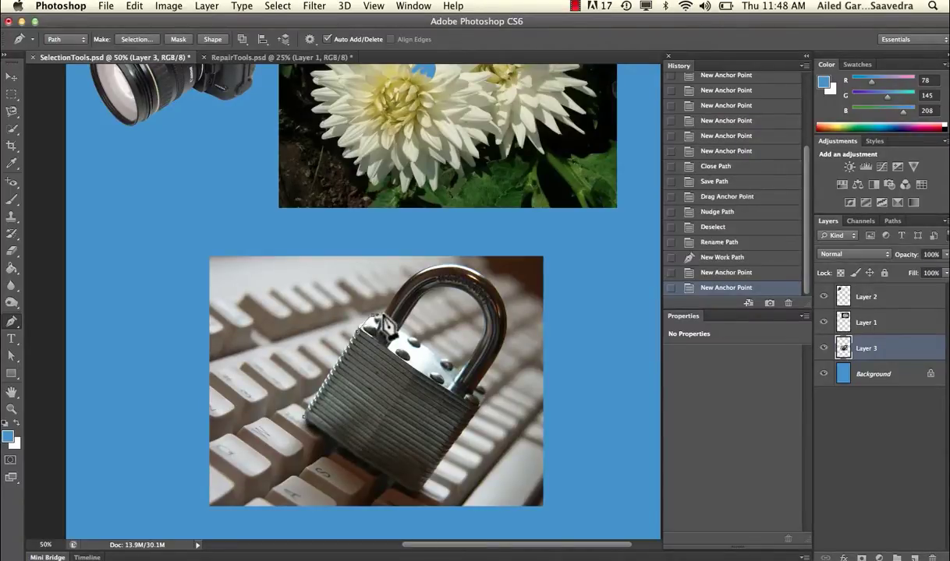
left_click_drag(411, 277, 494, 297)
left_click(412, 277, "alt")
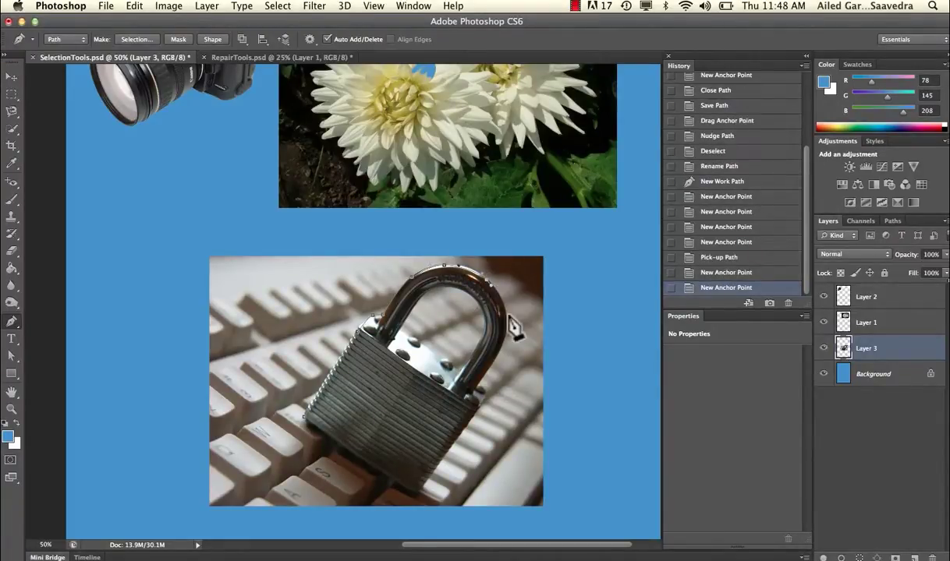
Step: Continue the path down the shackle's right side and around the padlock body, closing it at the lower-left corner
left_click(492, 368)
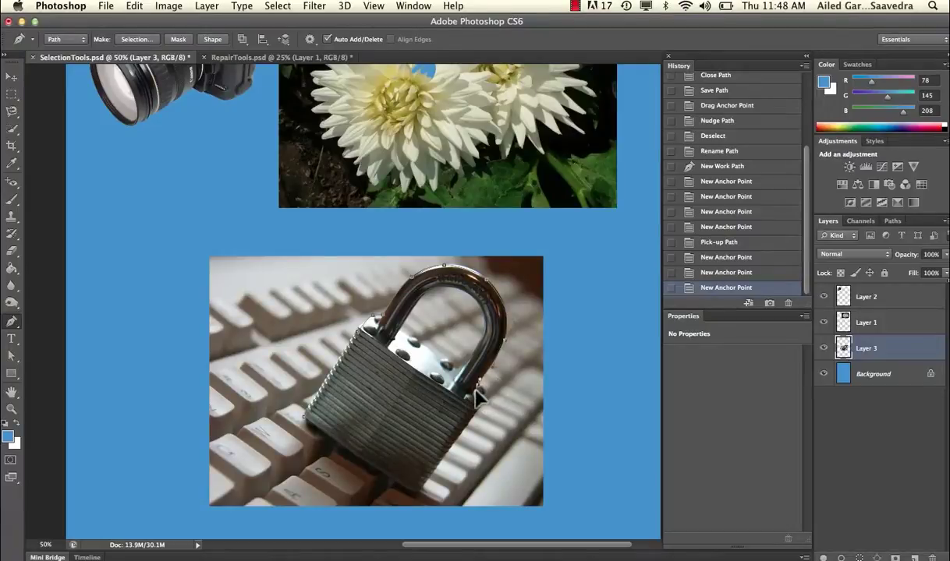
left_click(478, 387)
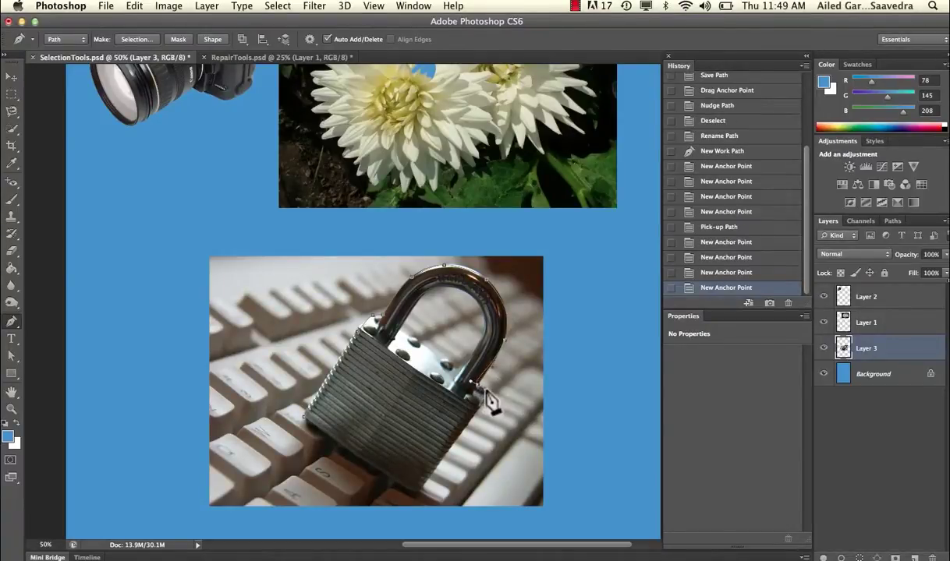
left_click(484, 396)
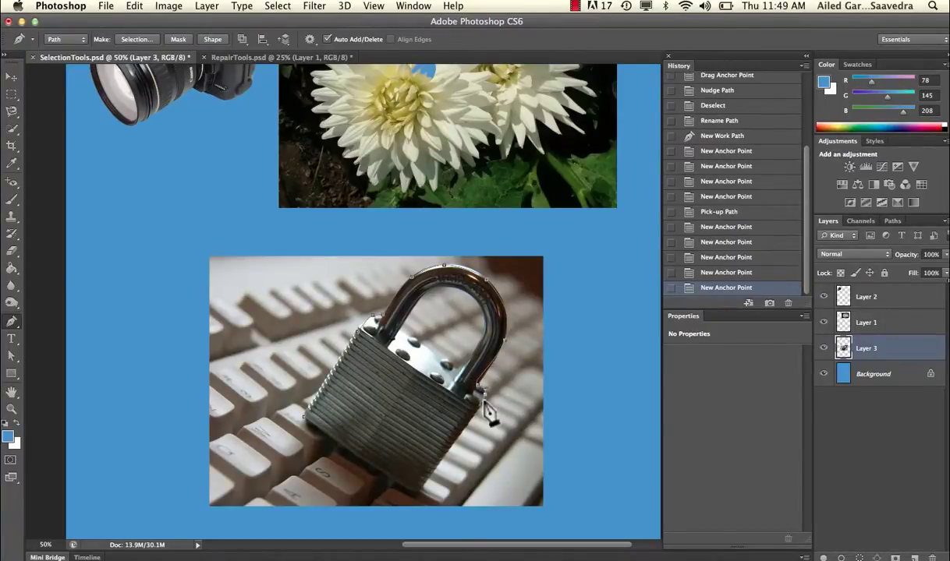
left_click(417, 495)
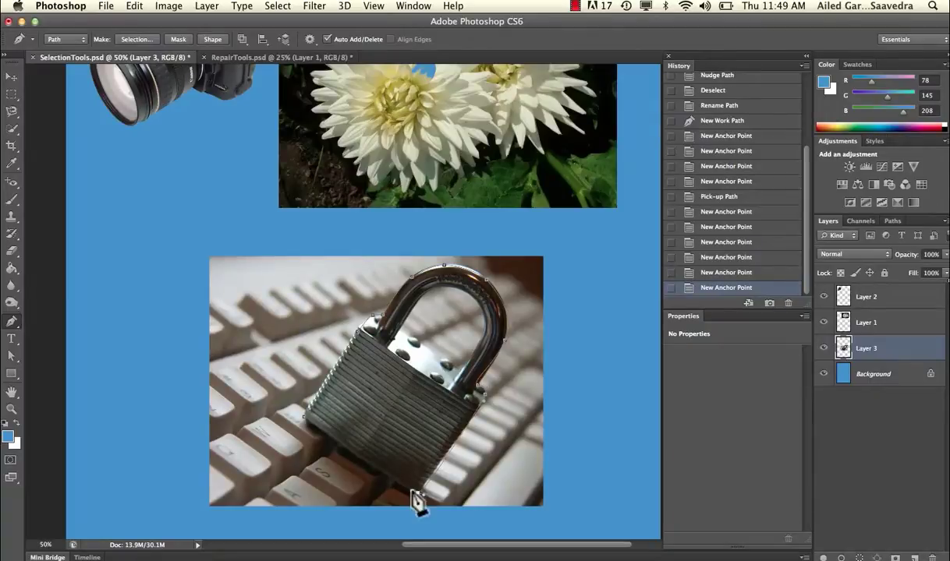
left_click(311, 430)
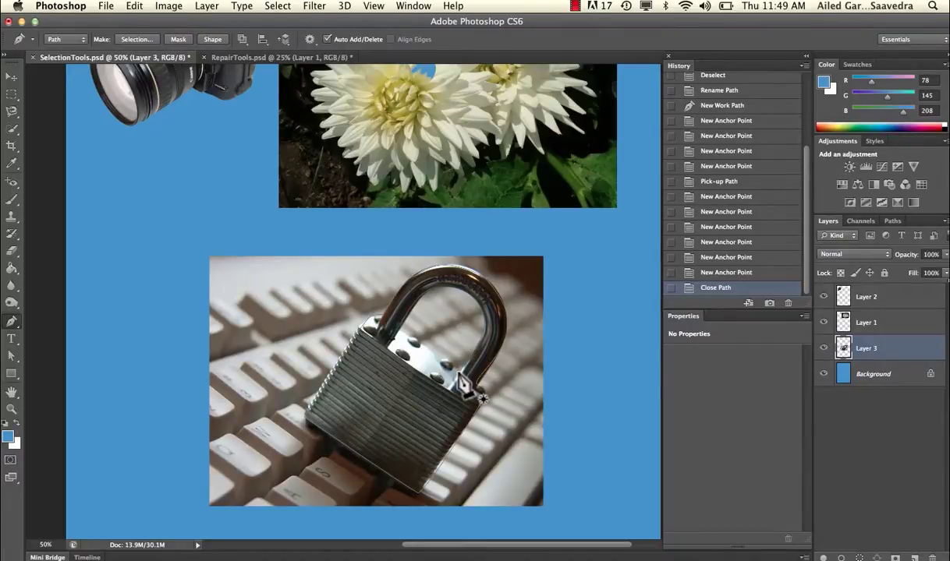
Step: Start a second path component at the shackle's right base and trace its inner curve over to the left side
left_click(435, 355)
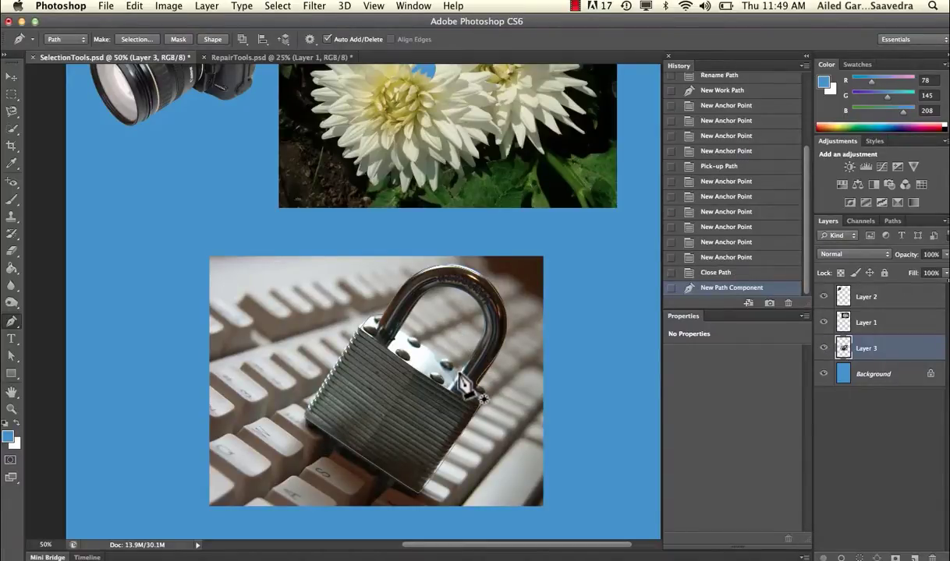
left_click(480, 317)
left_click(438, 293)
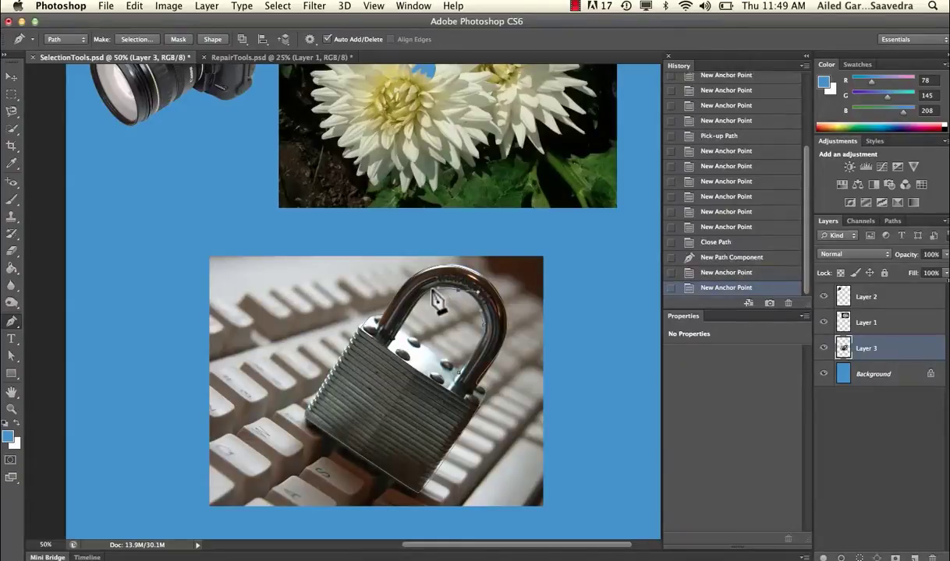
left_click(393, 315)
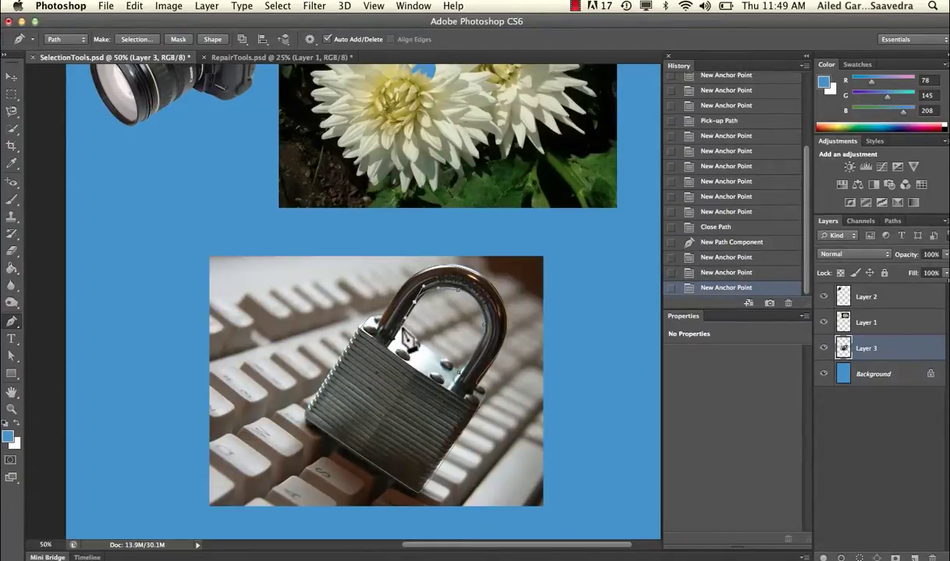
Step: Continue the inner path down to the shackle's left base and along the padlock body's top edge, closing it at the right base
left_click(399, 334)
left_click(407, 342)
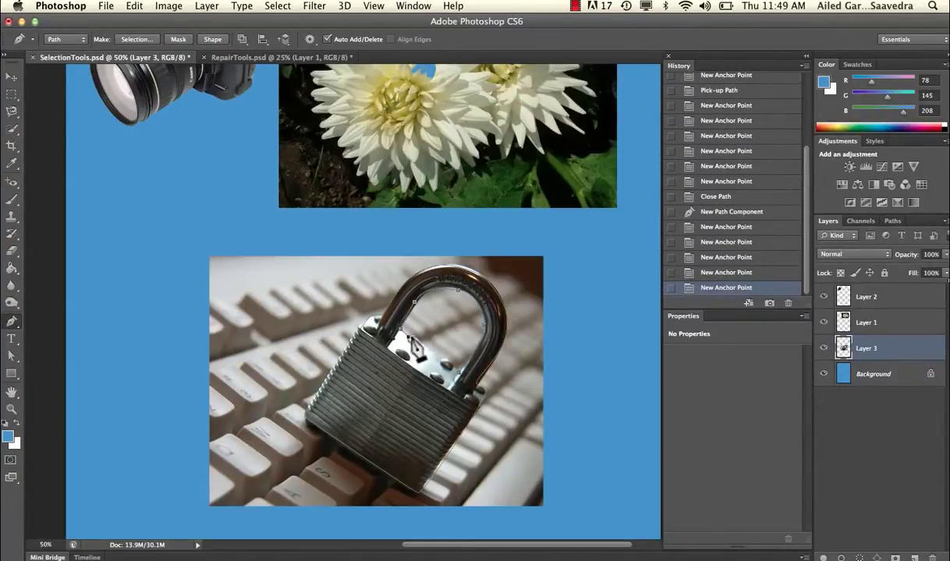
left_click(416, 347)
left_click(425, 352)
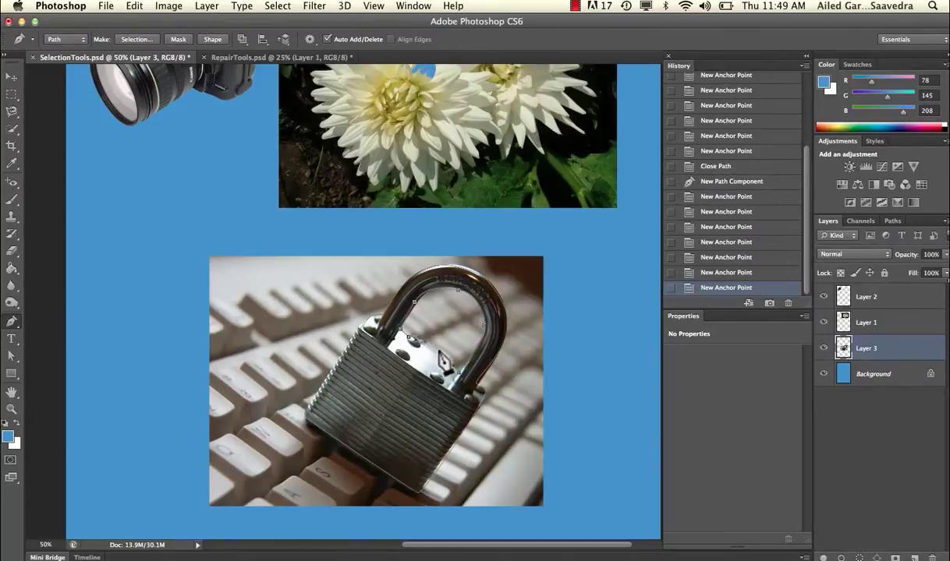
left_click(435, 357)
left_click(444, 361)
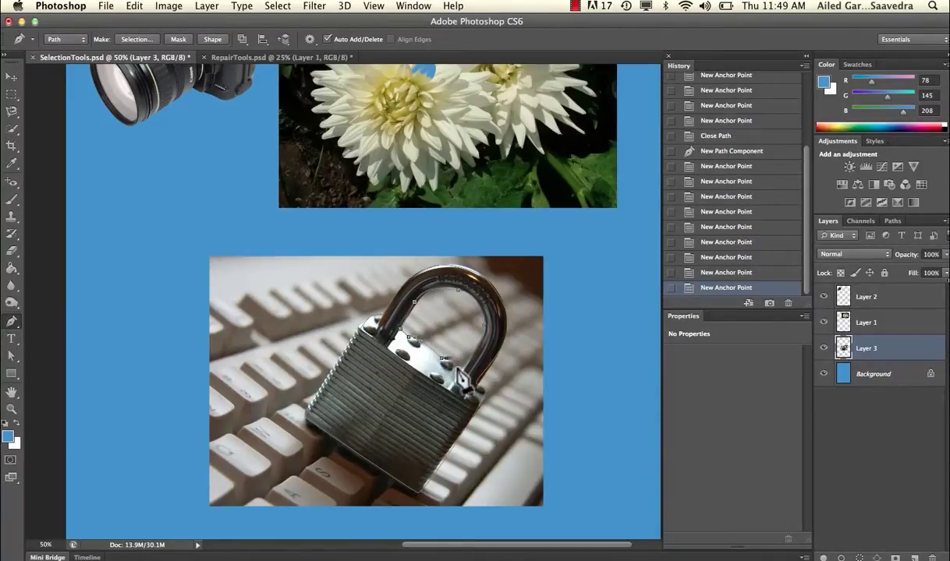
left_click(456, 372)
left_click(464, 382)
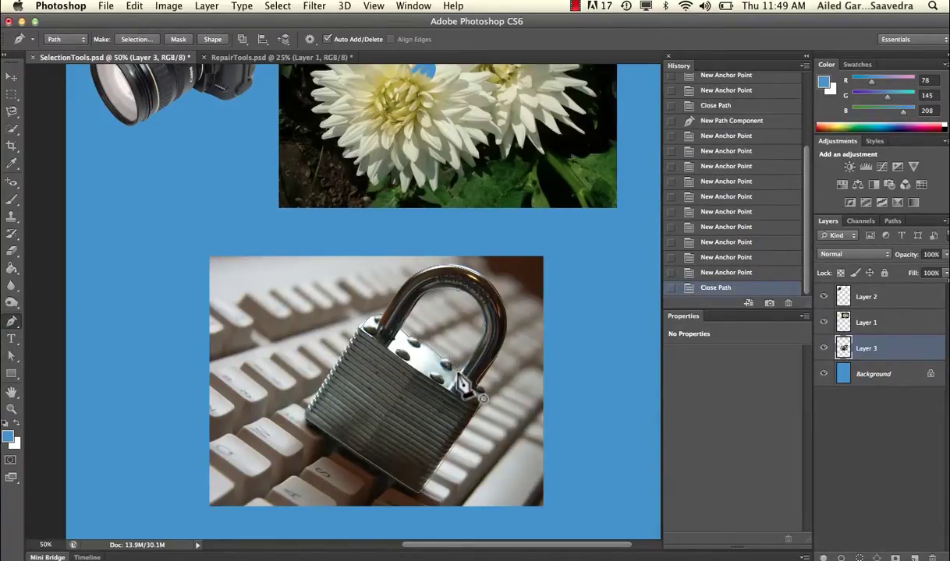
Step: Refine an anchor point and a control handle on the shackle's inner curve with Direct Selection, and switch to the Path Selection tool
left_click(11, 356)
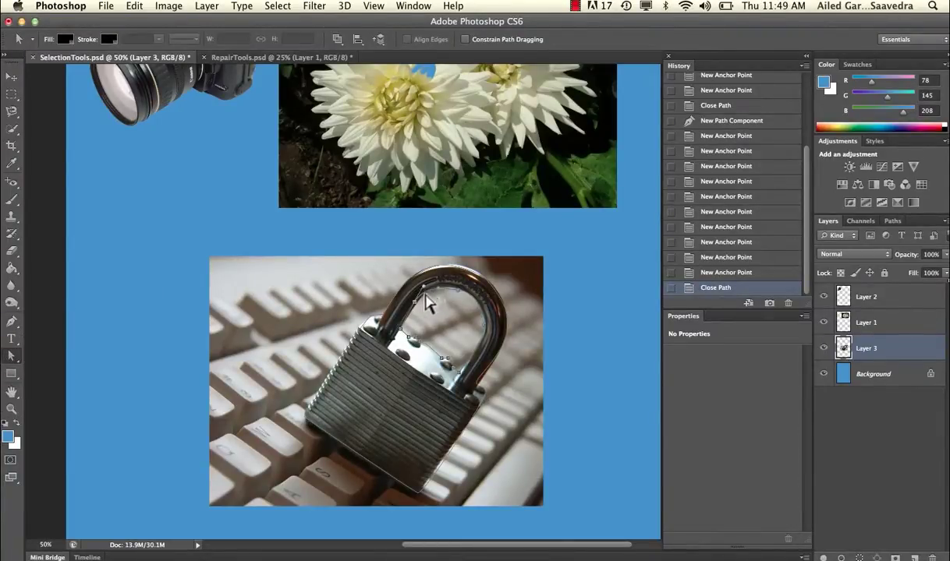
left_click(419, 302)
left_click_drag(421, 312, 448, 303)
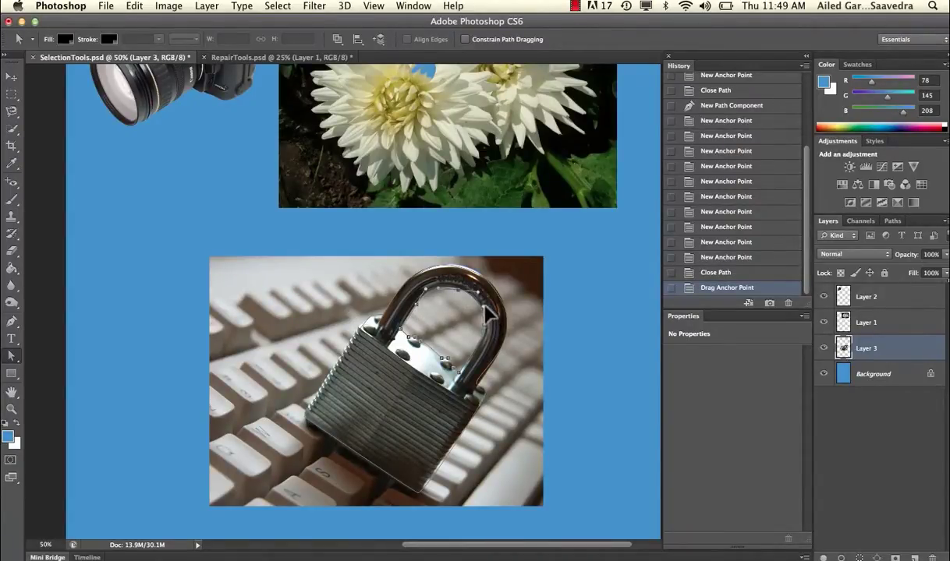
left_click_drag(488, 315, 451, 275)
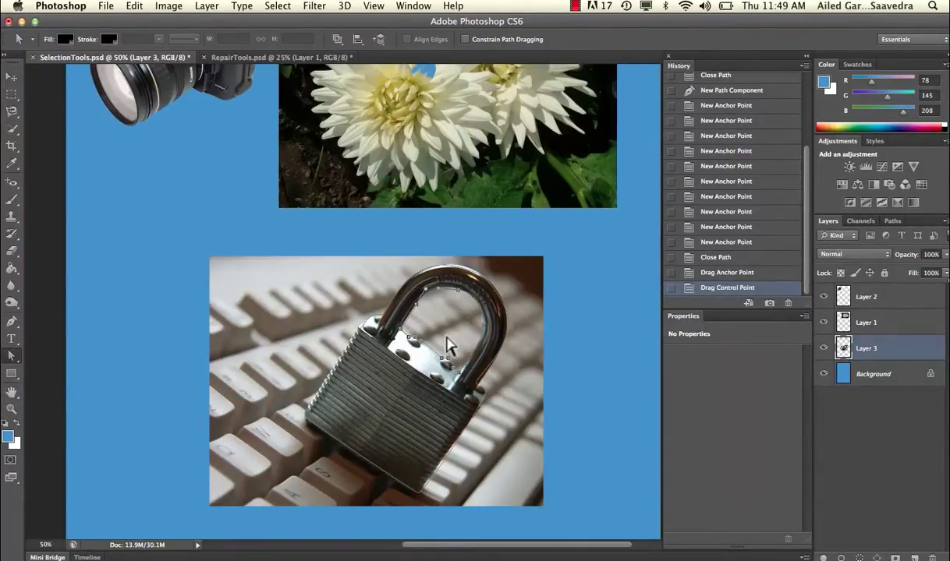
left_click(11, 356)
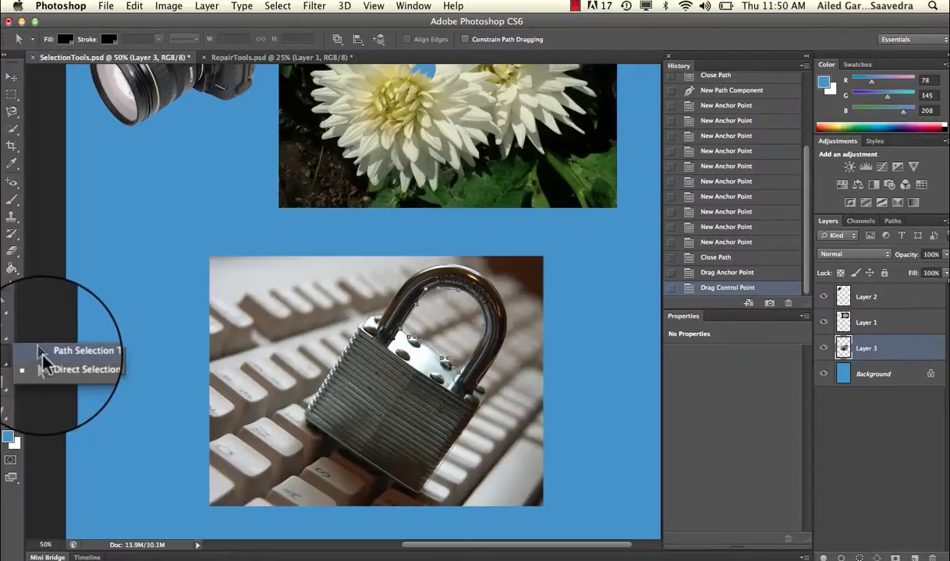
left_click(44, 365)
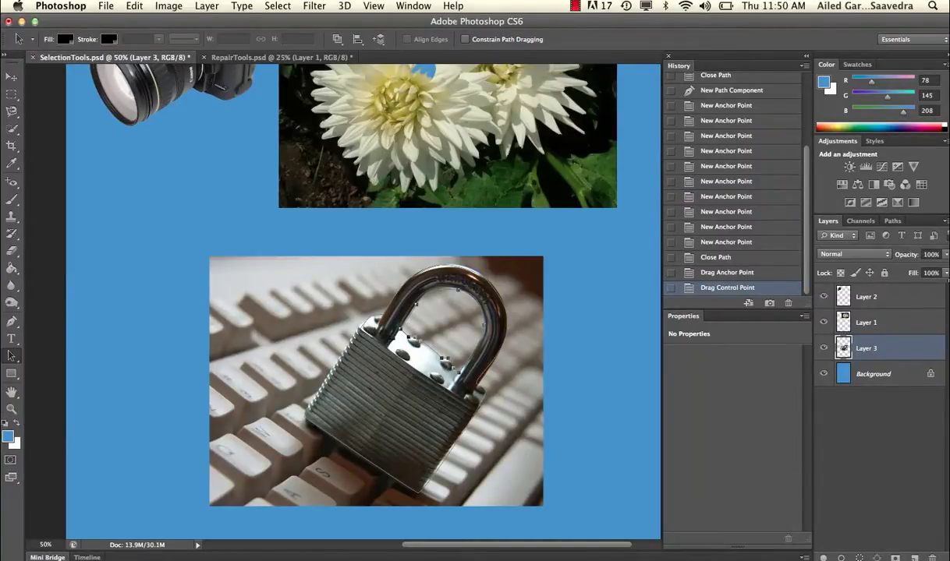
Step: Display the document's paths, deselect and reselect the Work Path, and check where path visibility is controlled
left_click(892, 221)
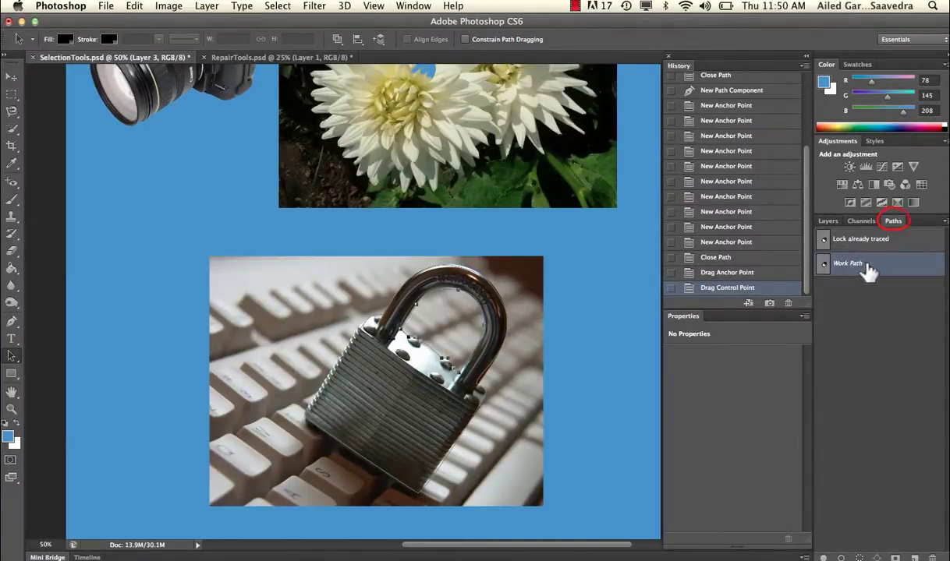
left_click(881, 294)
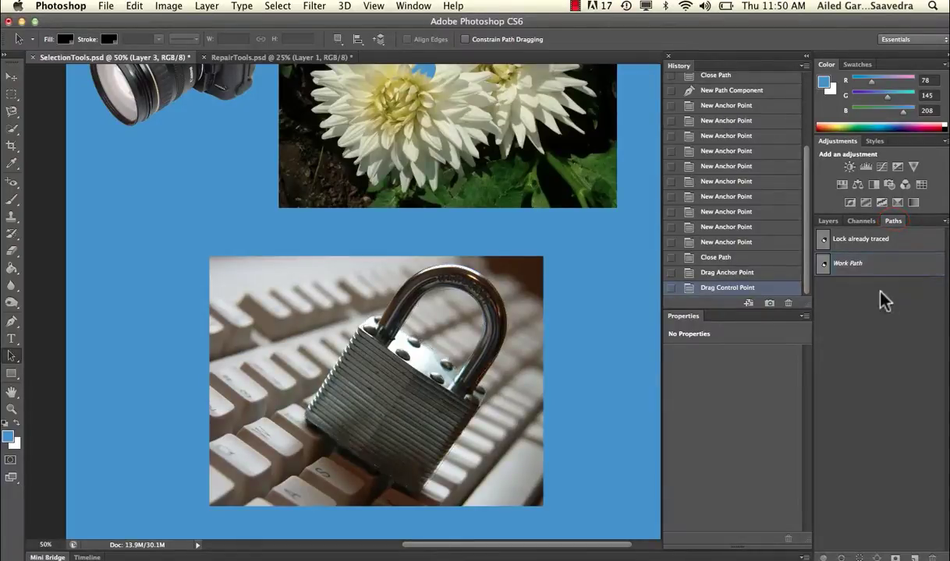
left_click(881, 267)
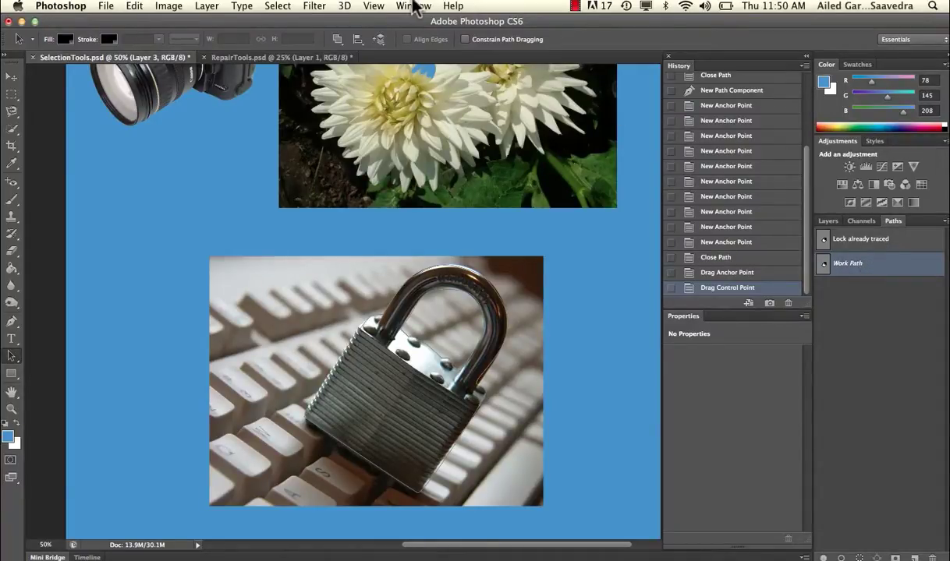
left_click(406, 6)
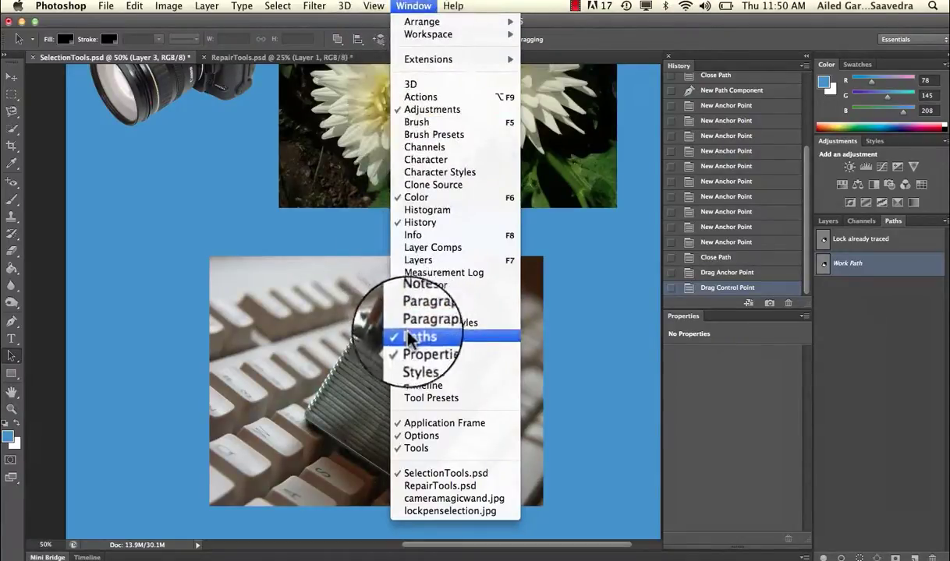
left_click(830, 301)
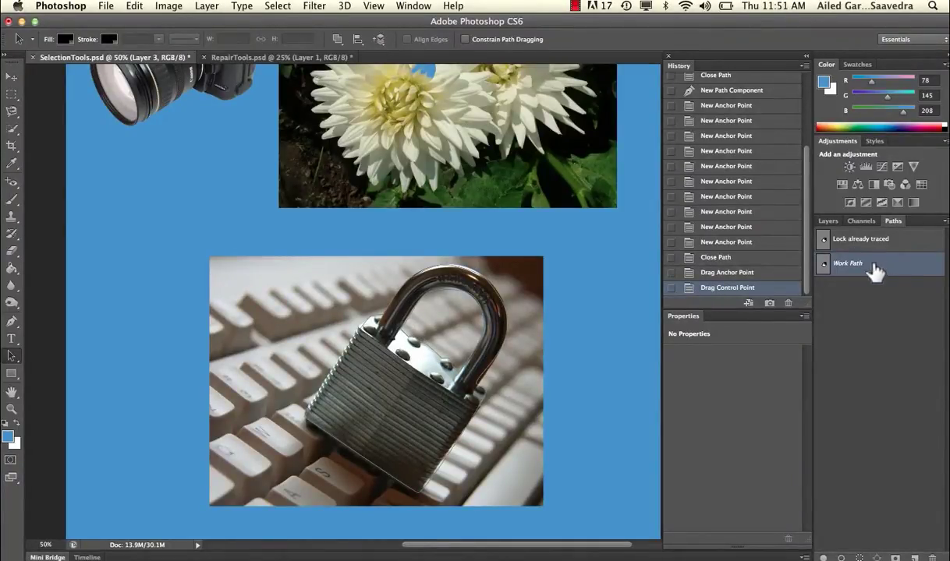
Step: Save the Work Path under the name Lock and check its outline by deselecting and reselecting it
double_click(875, 265)
type("L")
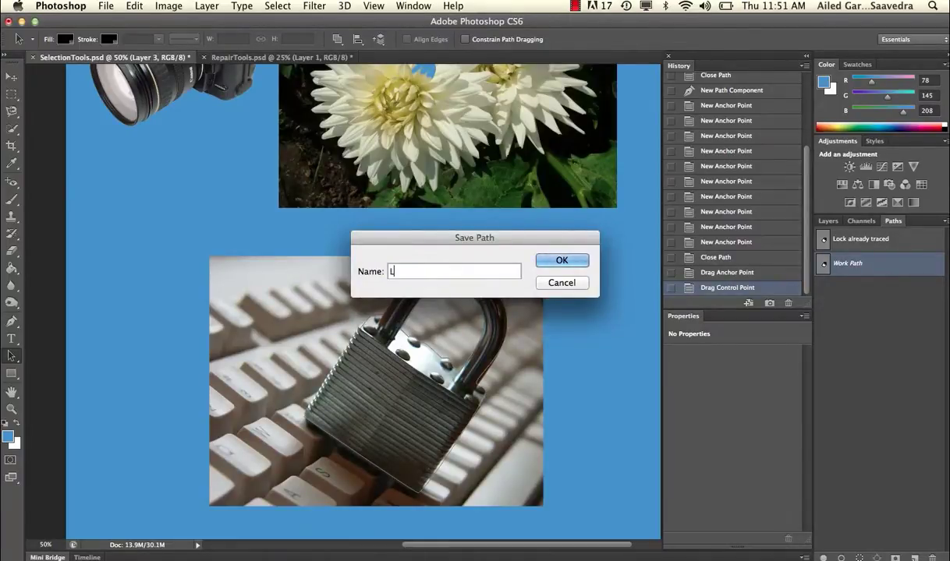
type("ock")
key("Return")
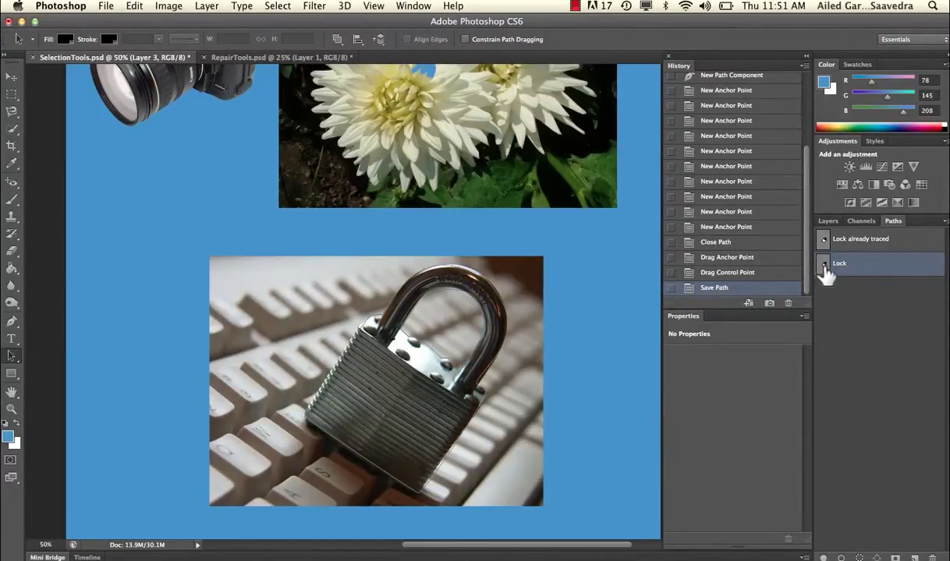
left_click(843, 294)
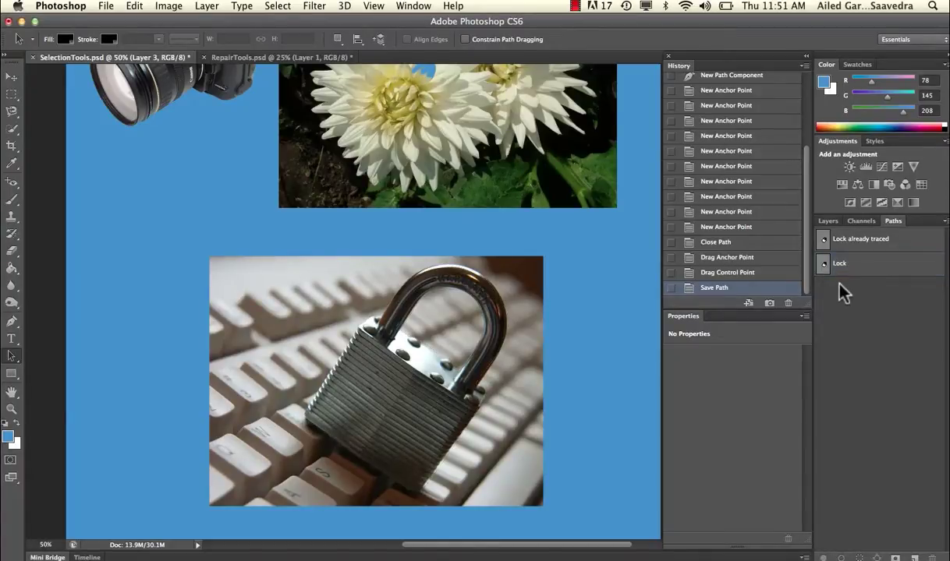
left_click(842, 282)
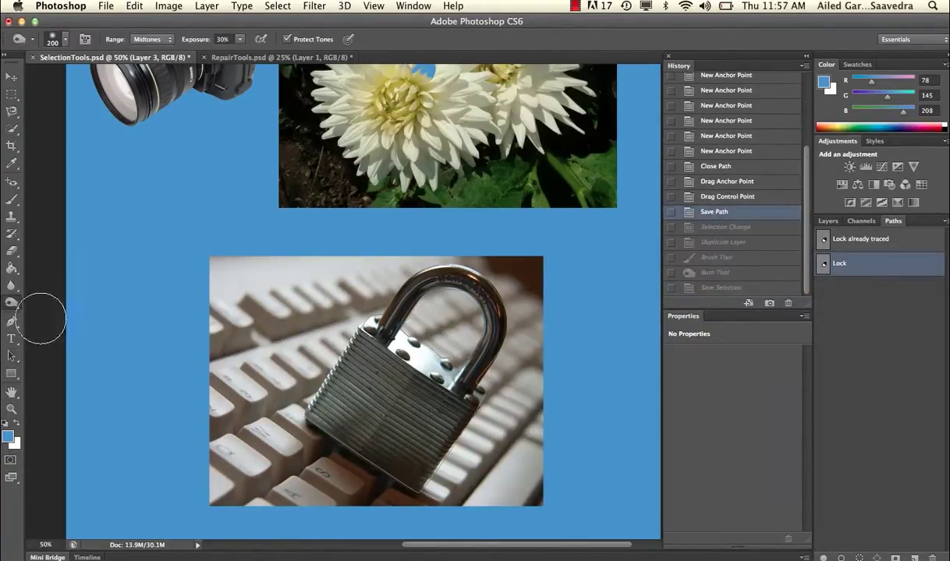
Step: Apply the Lock path to Layer 3 as a vector mask with the Pen tool's Mask option
left_click(11, 321)
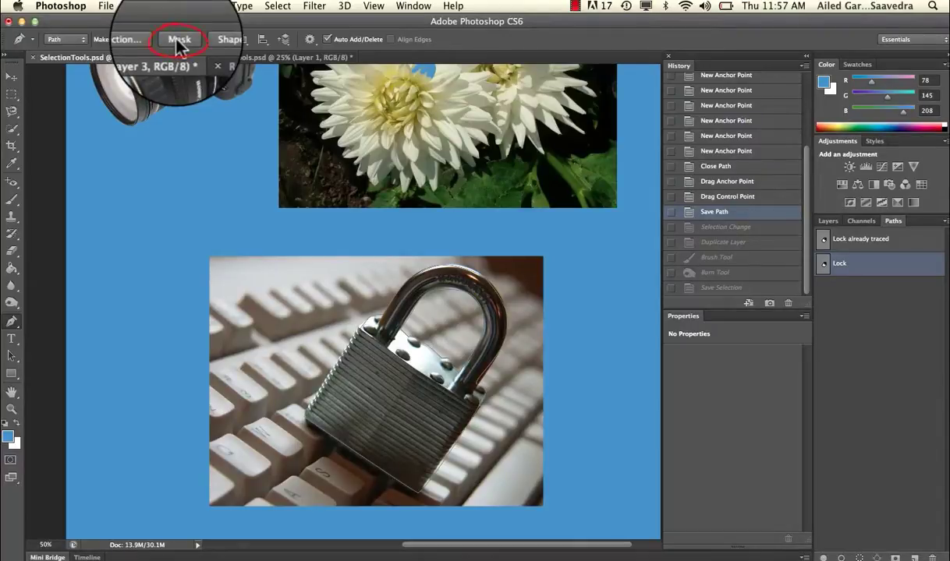
left_click(832, 219)
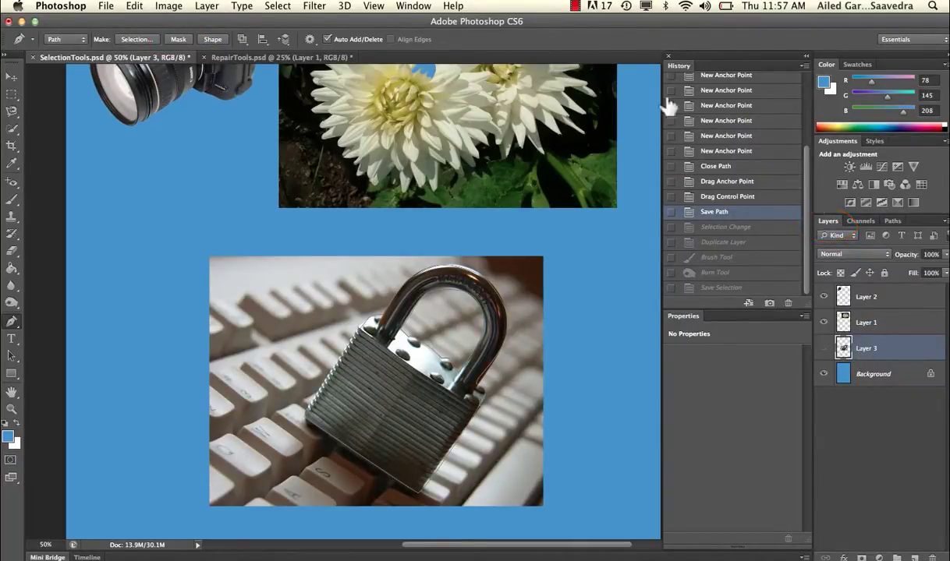
left_click(178, 39)
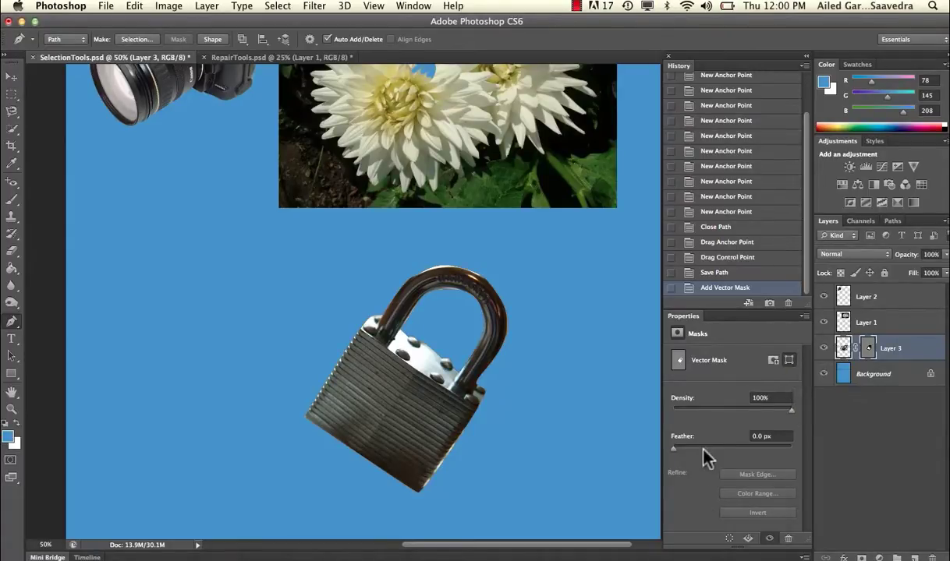
Step: Try several feather amounts on Layer 3's vector mask, including 24 px, 9.9 px and 30 px, ending at 5.4 px
left_click(721, 450)
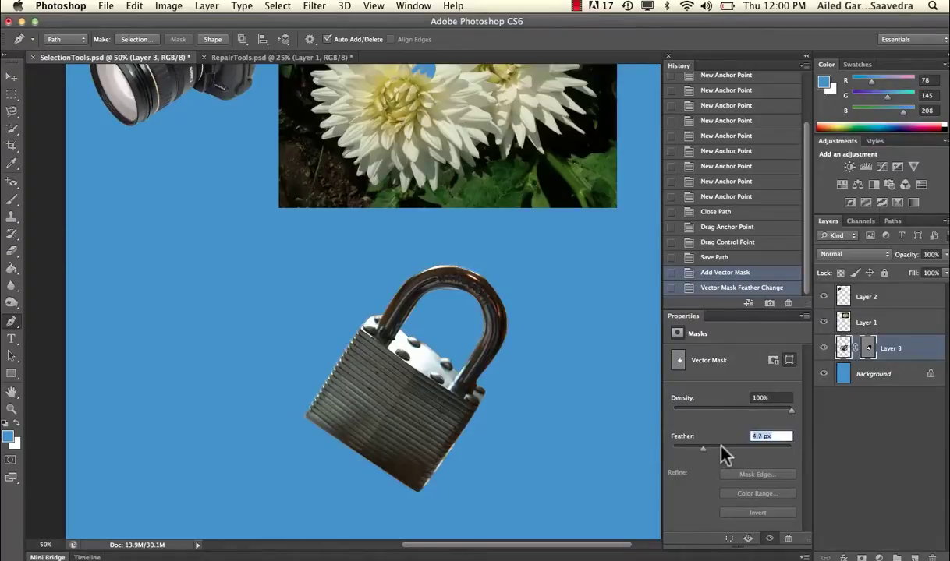
type("24")
key("Return")
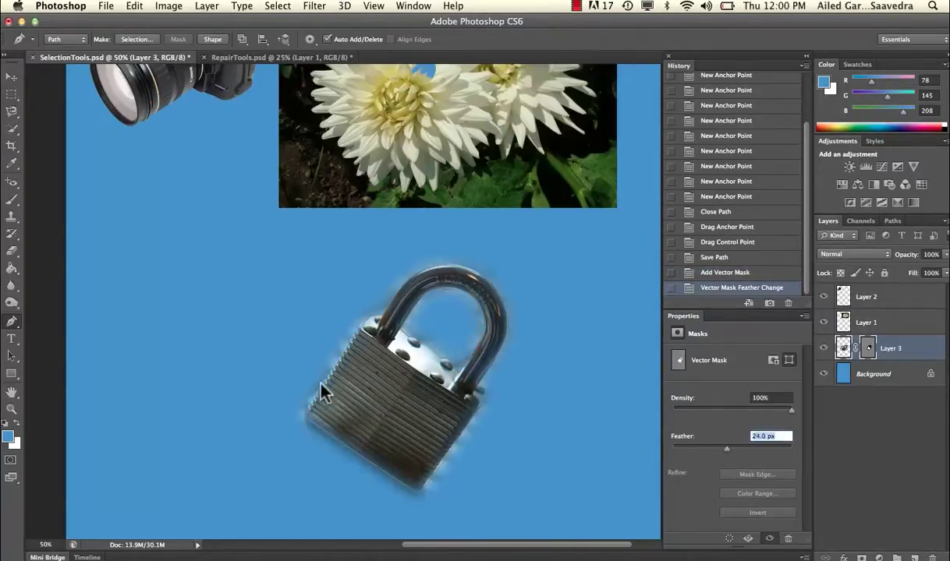
left_click_drag(726, 450, 719, 450)
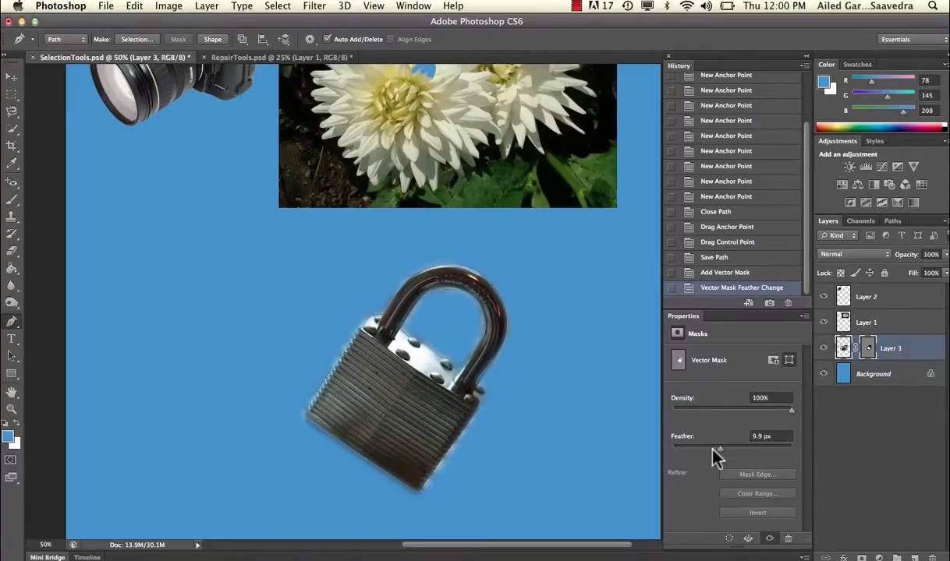
left_click_drag(698, 453, 718, 450)
left_click(680, 450)
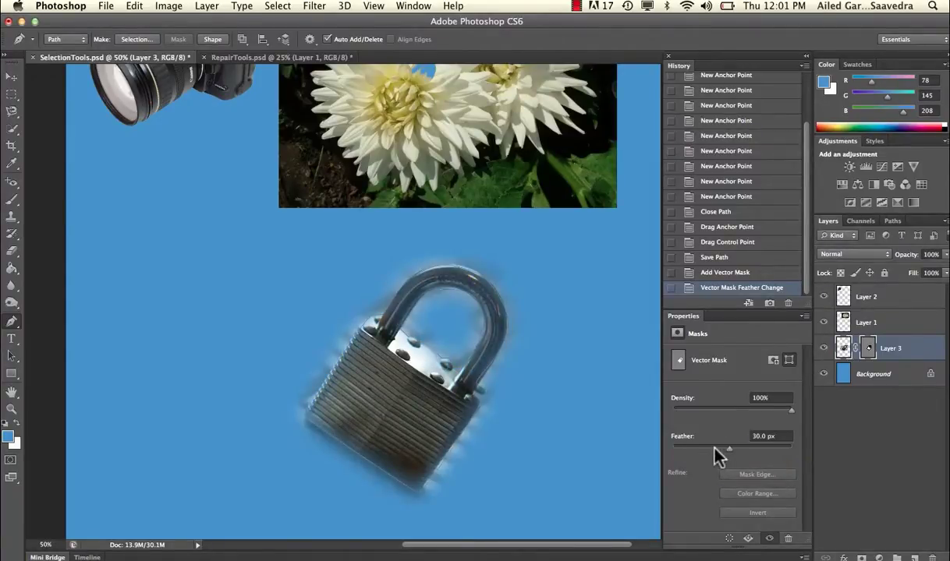
left_click(706, 448)
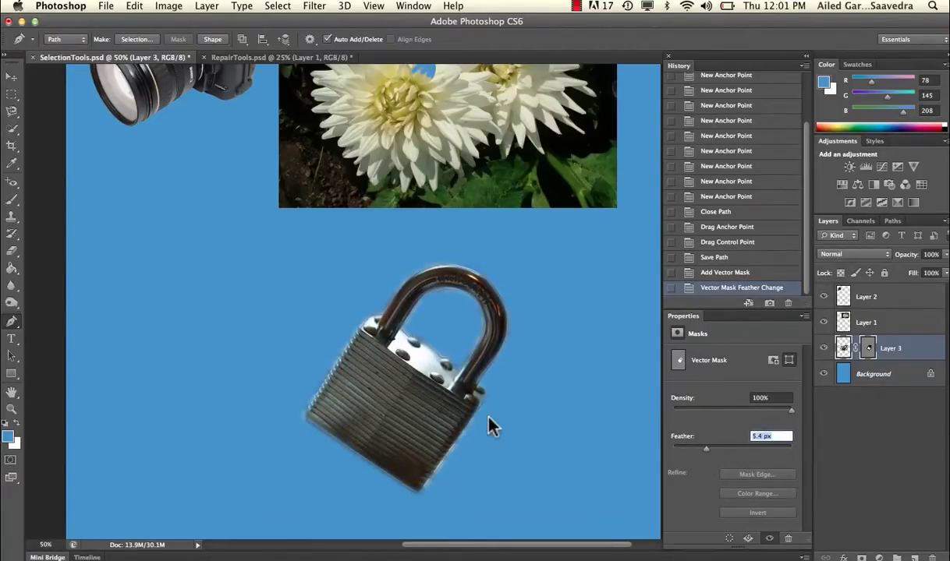
left_click_drag(714, 449, 713, 449)
Step: Try reduced vector mask densities such as 91%, 71% and 40%, and restore the mask to 100% density and 0 px feather
left_click(776, 410)
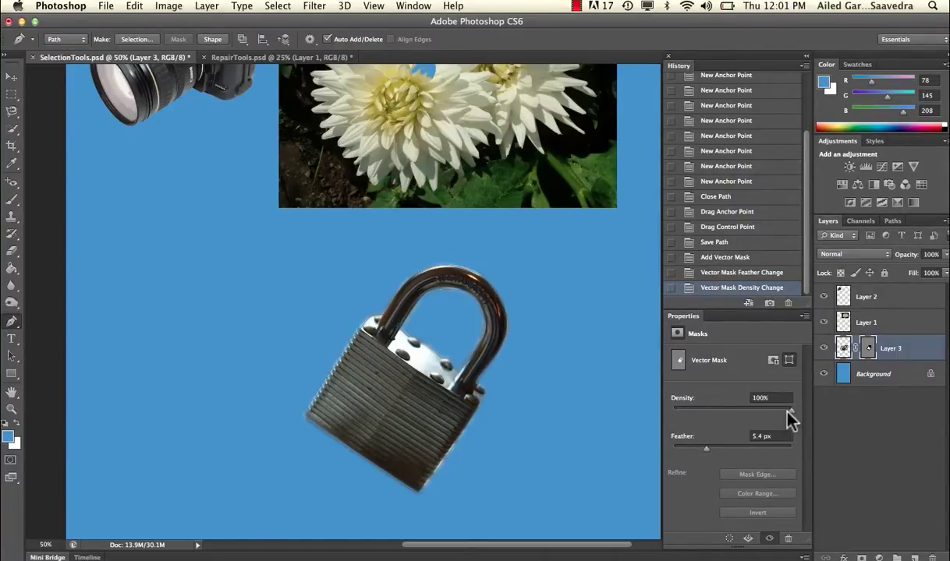
left_click(784, 412)
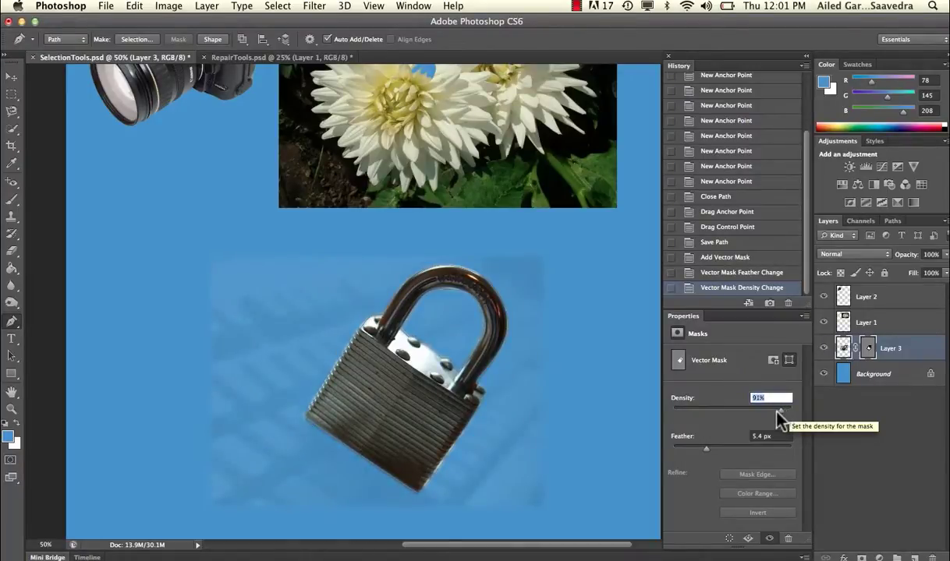
left_click_drag(769, 414, 756, 413)
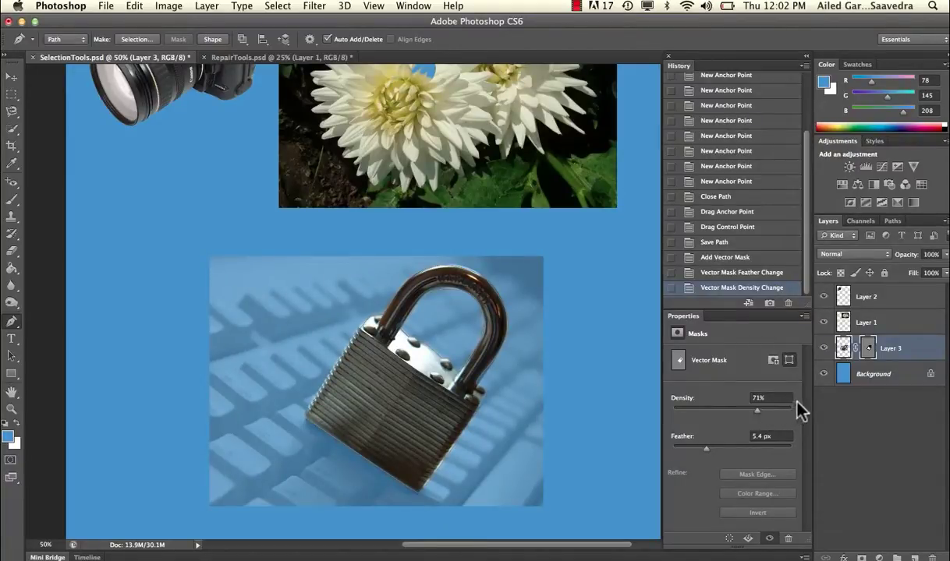
type("94")
key("Return")
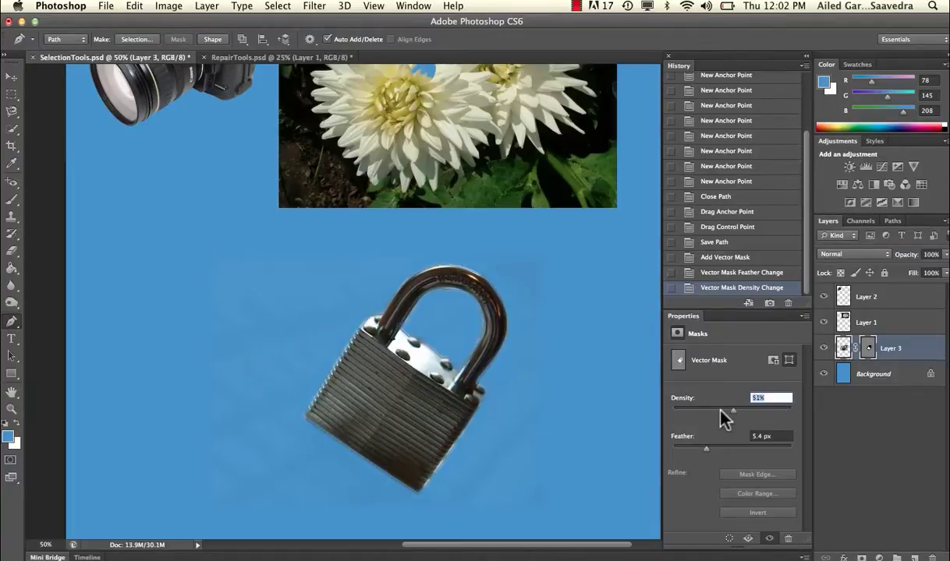
left_click(721, 410)
left_click(729, 411)
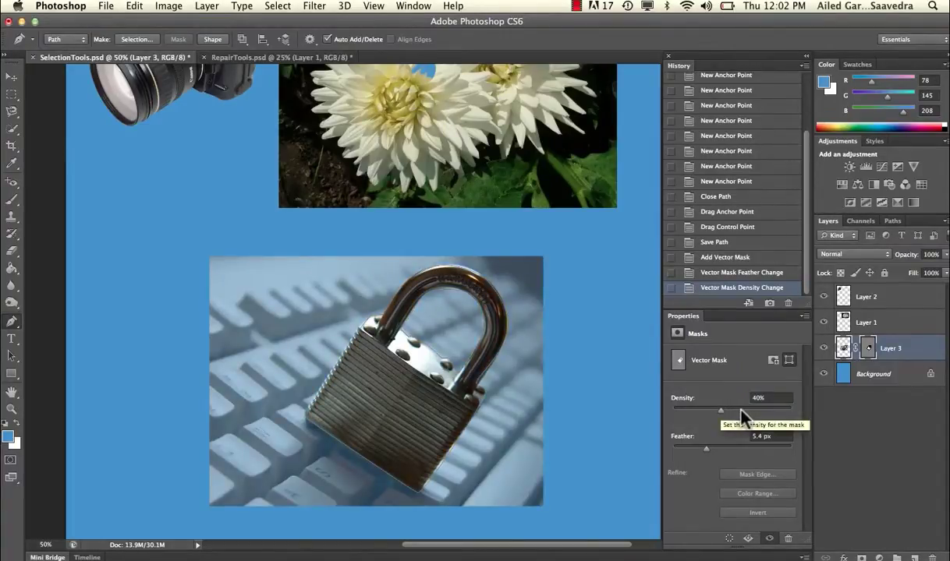
left_click_drag(760, 409, 795, 412)
left_click(770, 411)
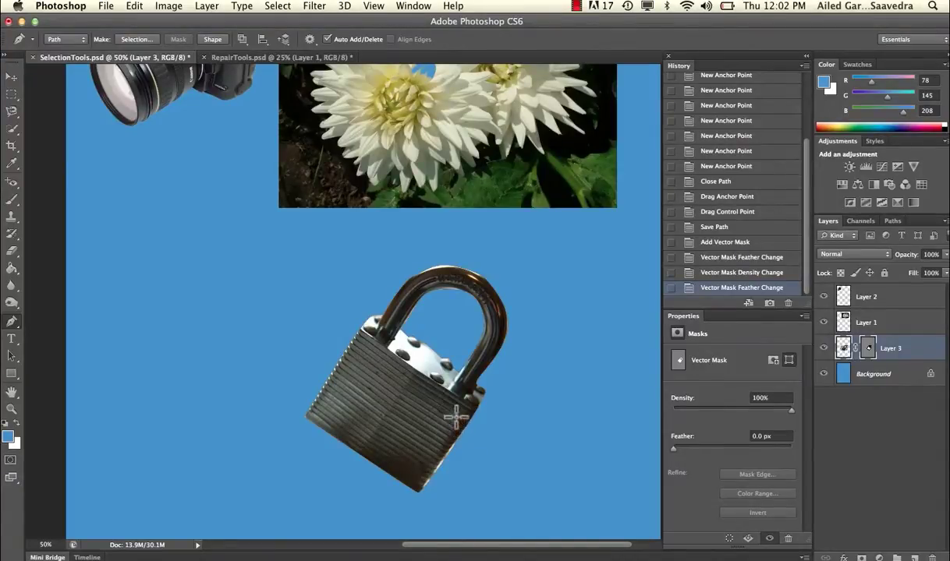
Step: Examine the Layer 3 Vector Mask entry among the paths and return to the layer list
left_click(893, 221)
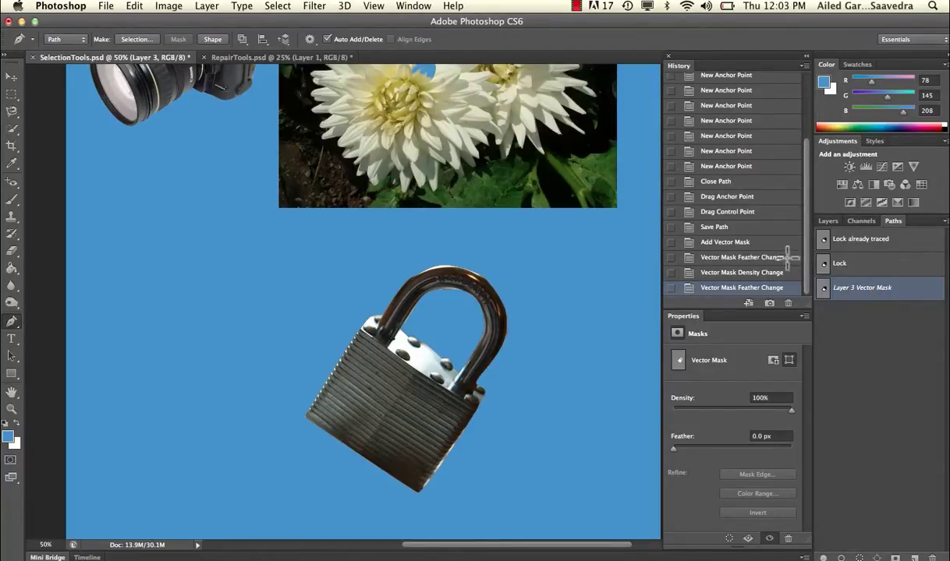
left_click(828, 222)
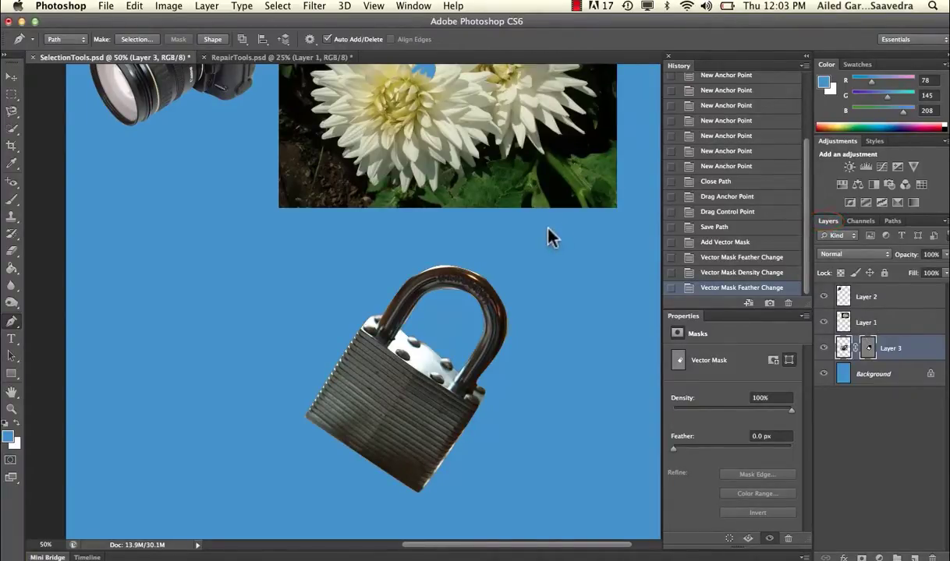
scroll(417, 299, "up", 5)
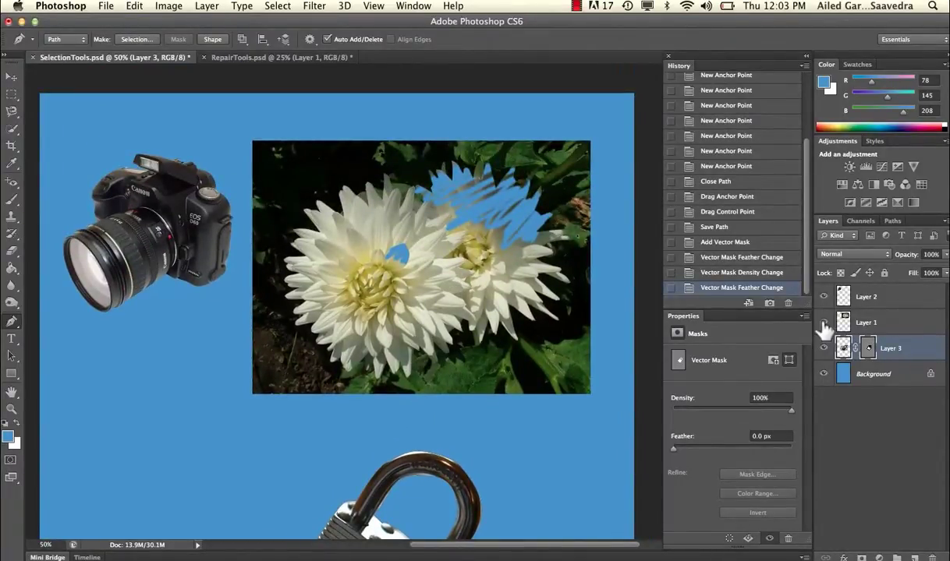
Step: Select Layer 1 and move the Lock path from the padlock onto the white flower photo with the Path Selection tool
left_click(868, 326)
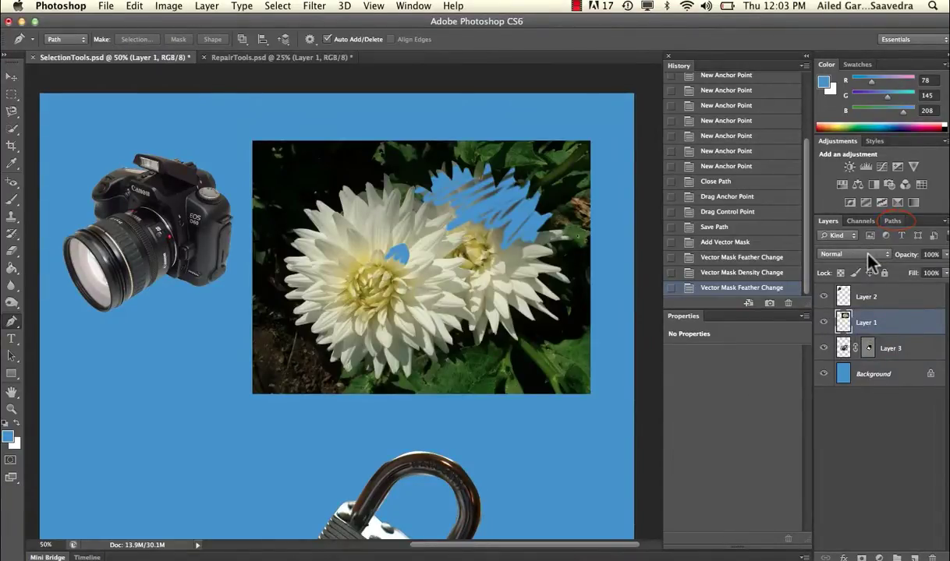
left_click(892, 221)
left_click(868, 262)
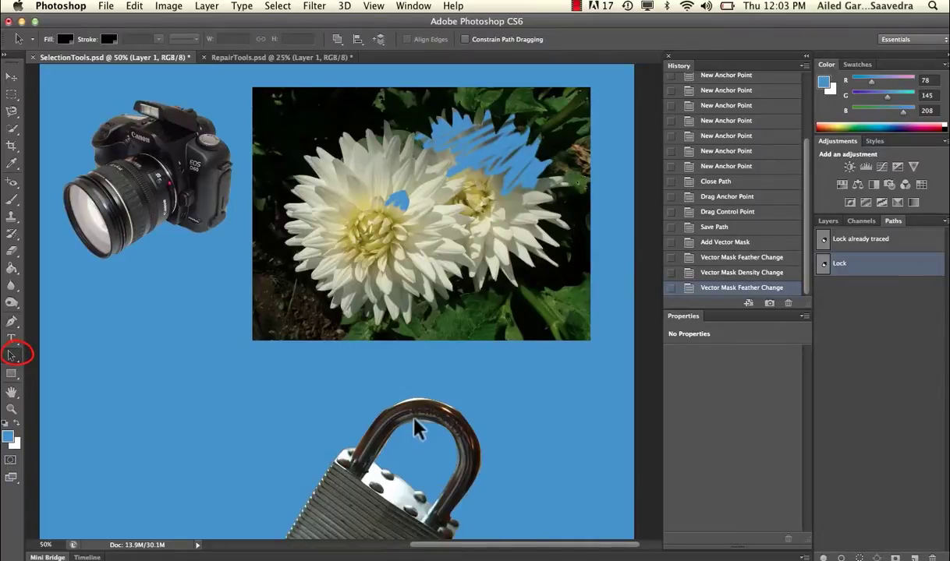
left_click(417, 429)
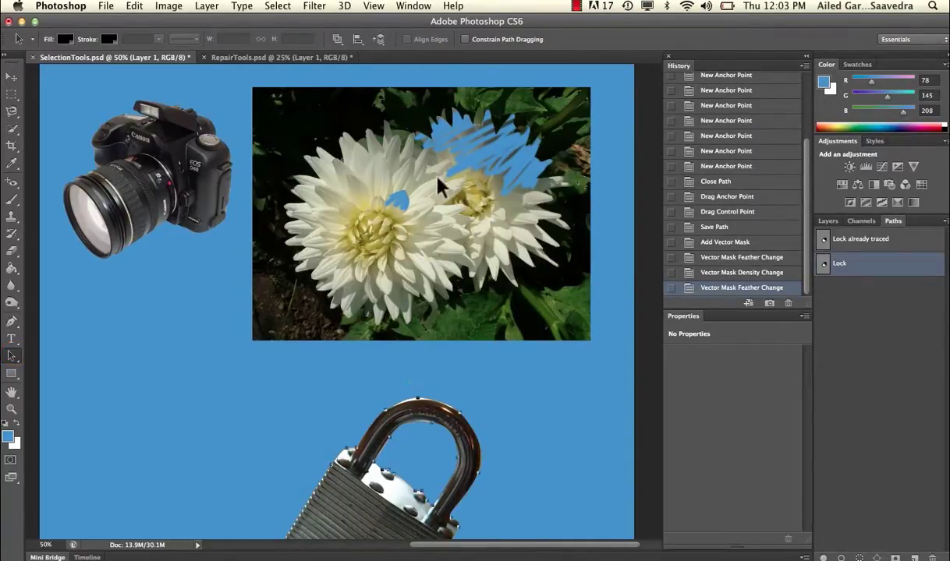
left_click_drag(396, 408, 428, 139)
left_click_drag(373, 124, 390, 100)
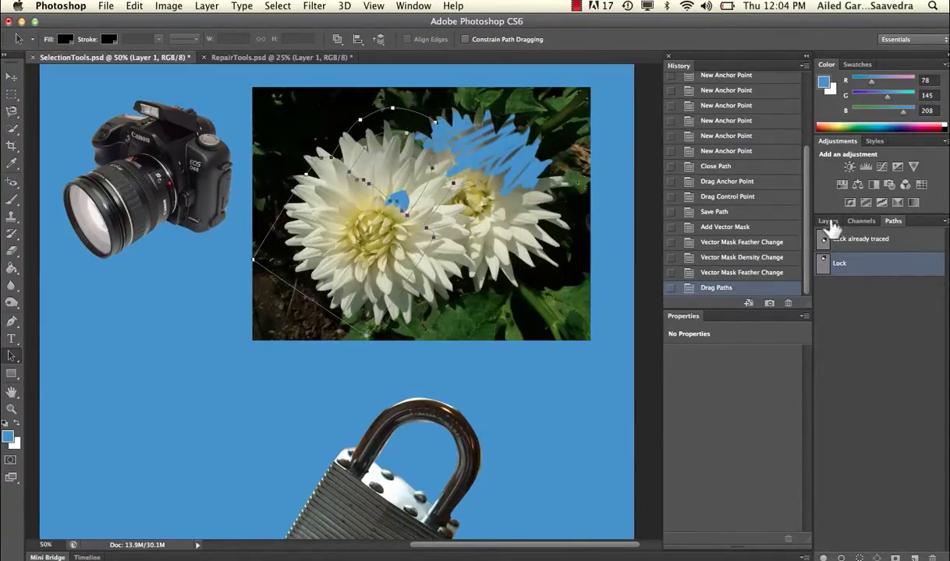
Step: Apply the repositioned Lock path to Layer 1 as a vector mask with the Pen tool's Mask option
left_click(829, 222)
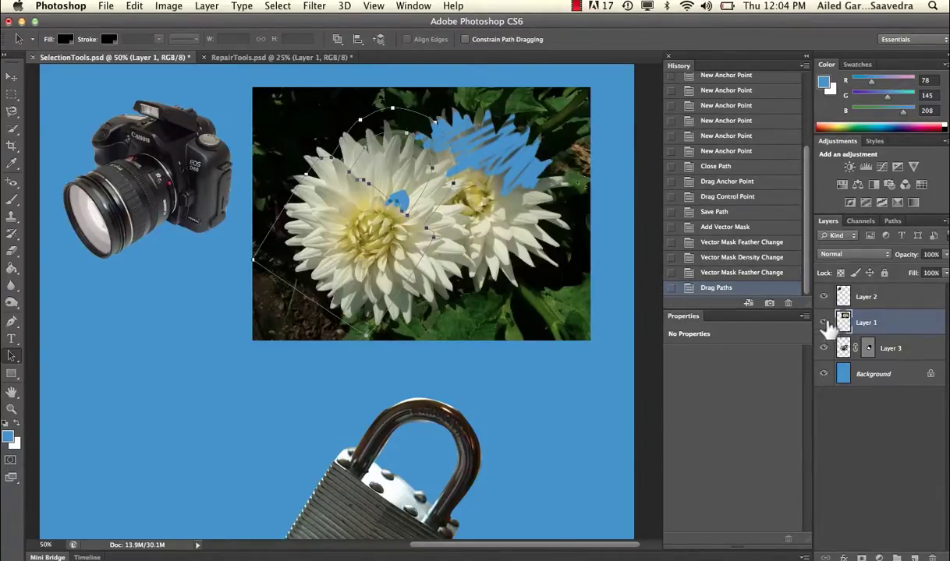
left_click(12, 322)
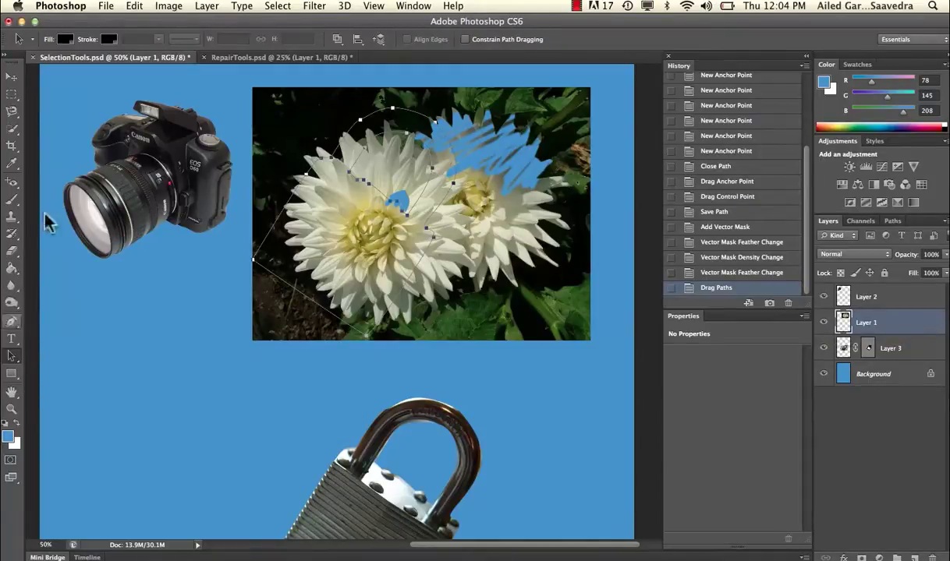
left_click(176, 39)
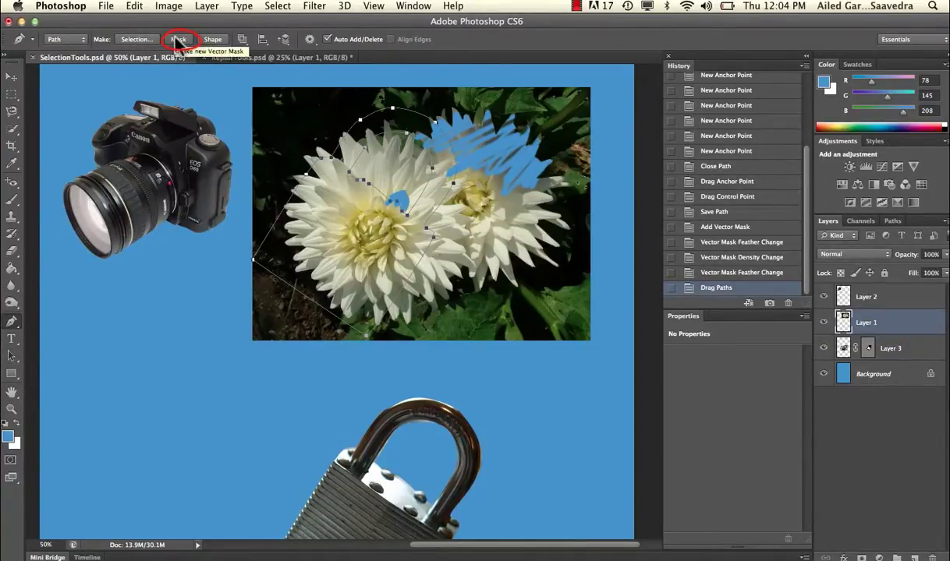
left_click(176, 39)
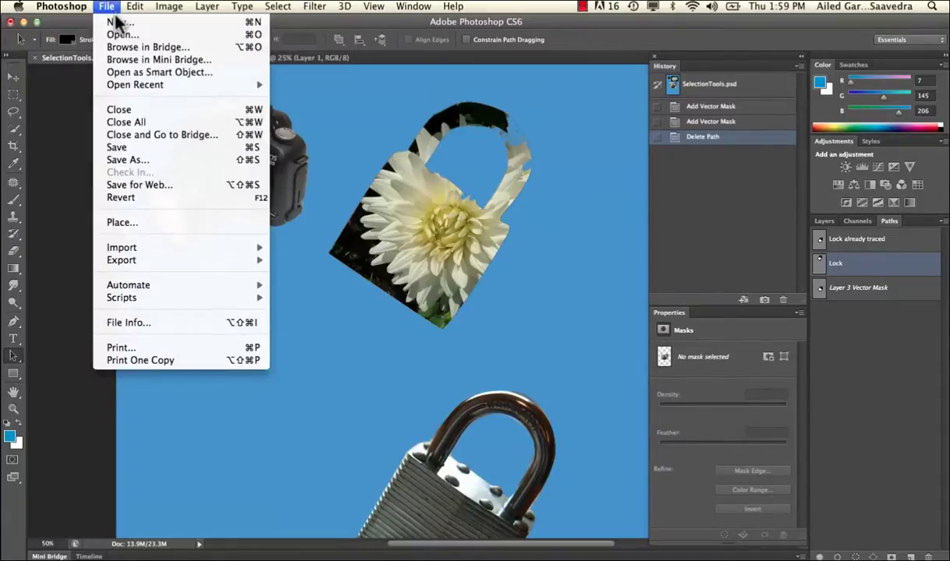
Step: Open the recent file Selection Brush Gradient Masking.psd, zoom to 50% on the face photo, and show its layers
mouse_move(139, 84)
left_click(289, 85)
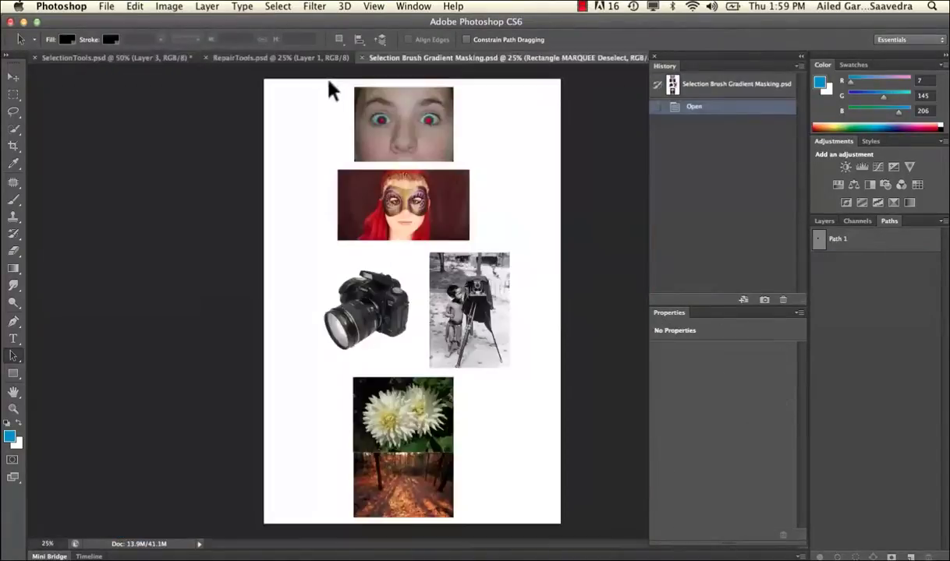
left_click(12, 407)
left_click(424, 127)
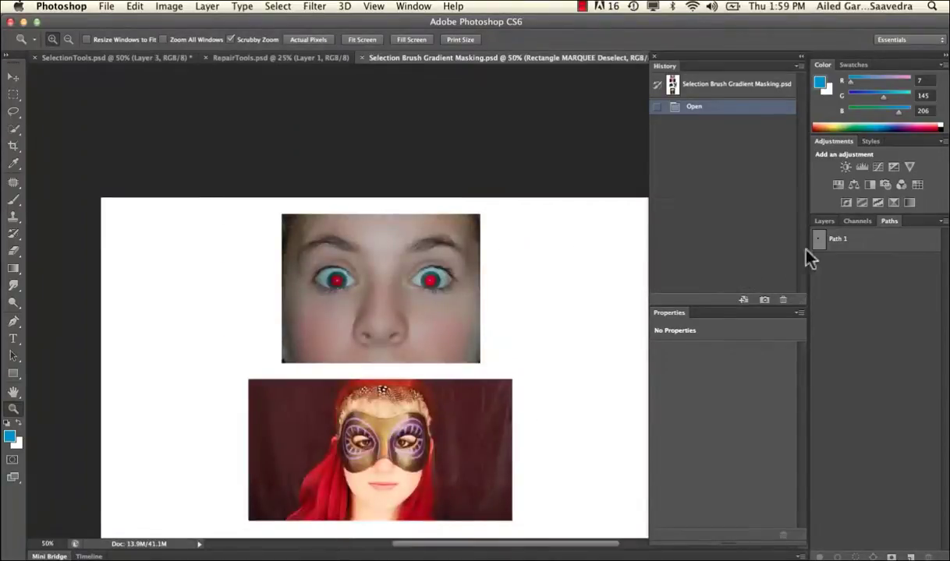
left_click(823, 222)
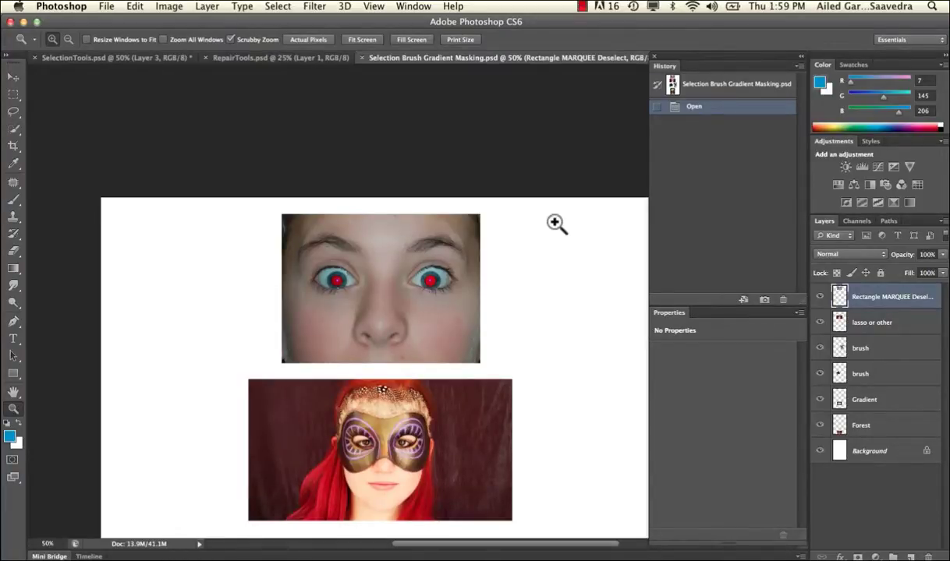
Step: Select a rectangle around one eye and the nose, and add a layer mask from it to the Rectangle MARQUEE Deselect layer
left_click(14, 94)
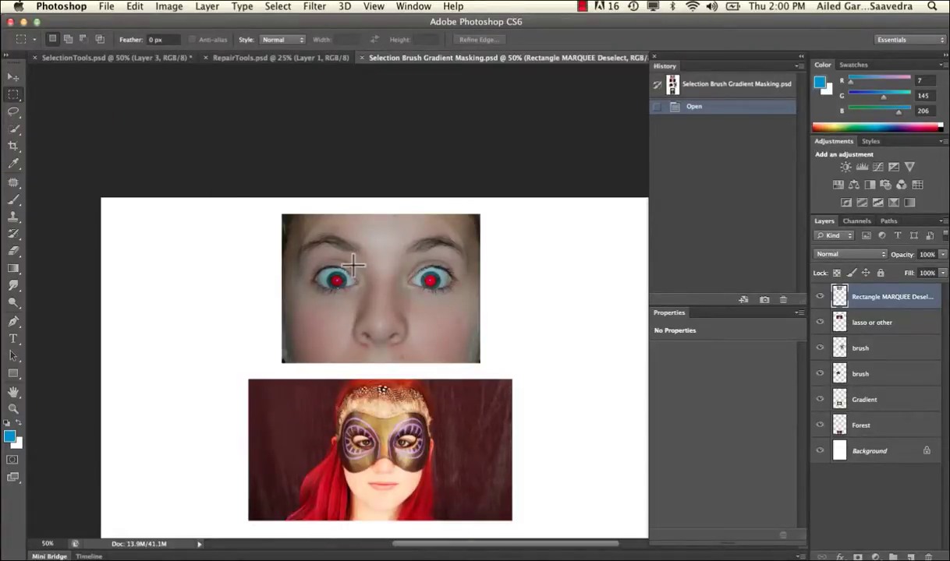
left_click_drag(302, 232, 404, 334)
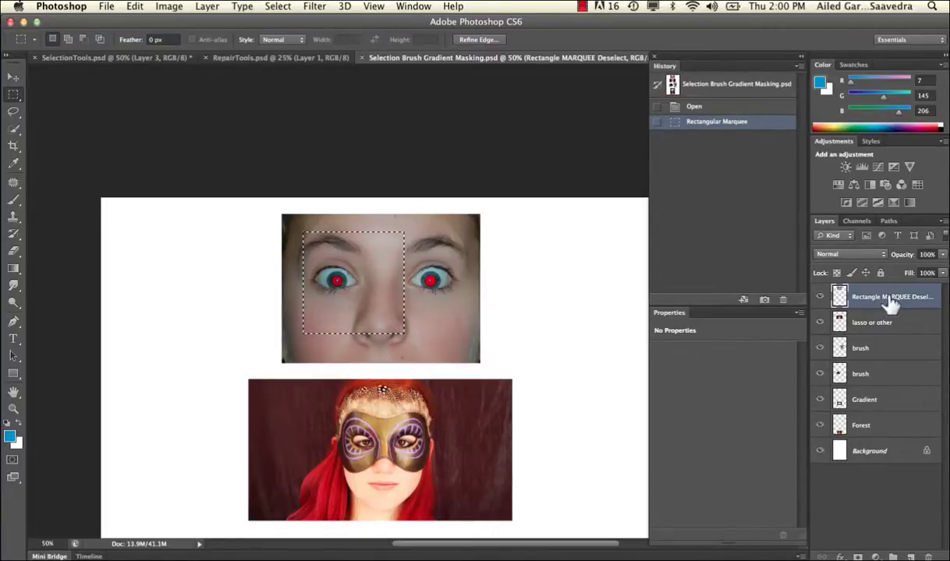
left_click(820, 297)
left_click(821, 297)
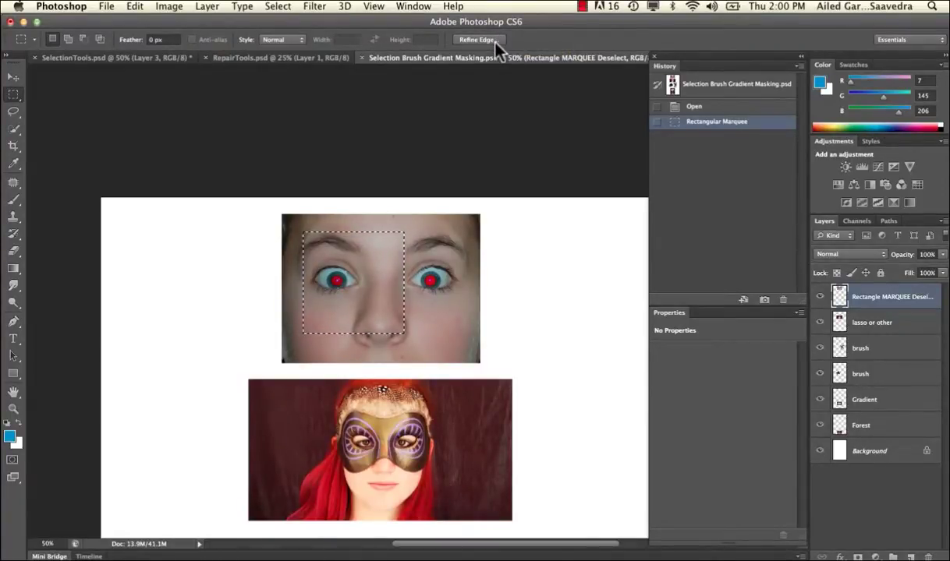
left_click(858, 557)
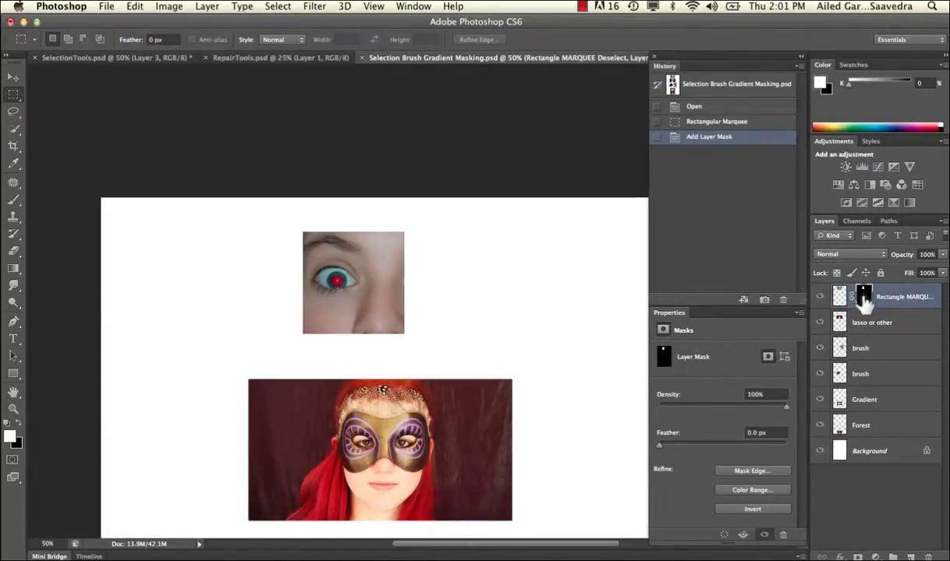
Step: Unlink the face layer's mask and move the mask alone until it frames the other eye
left_click(852, 298)
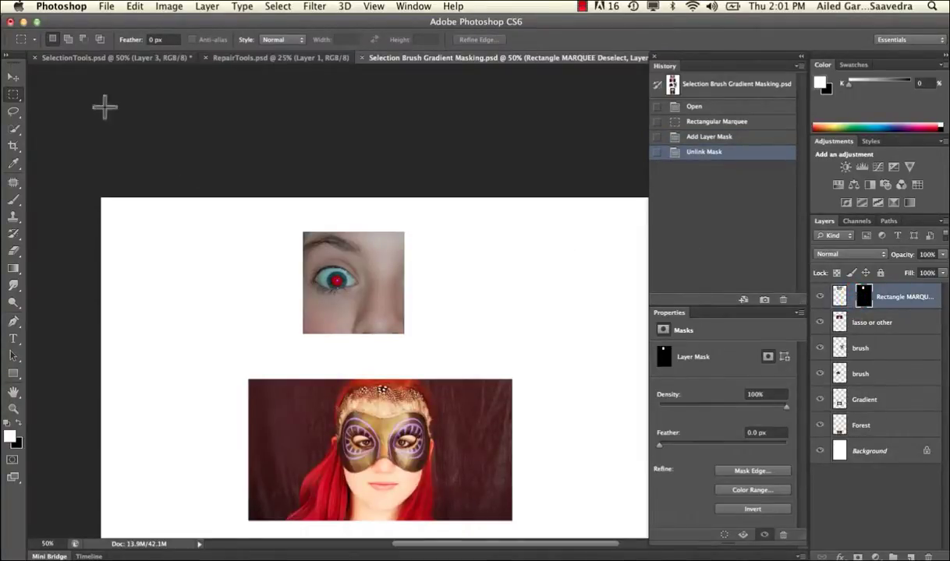
left_click(14, 77)
left_click_drag(379, 280, 395, 296)
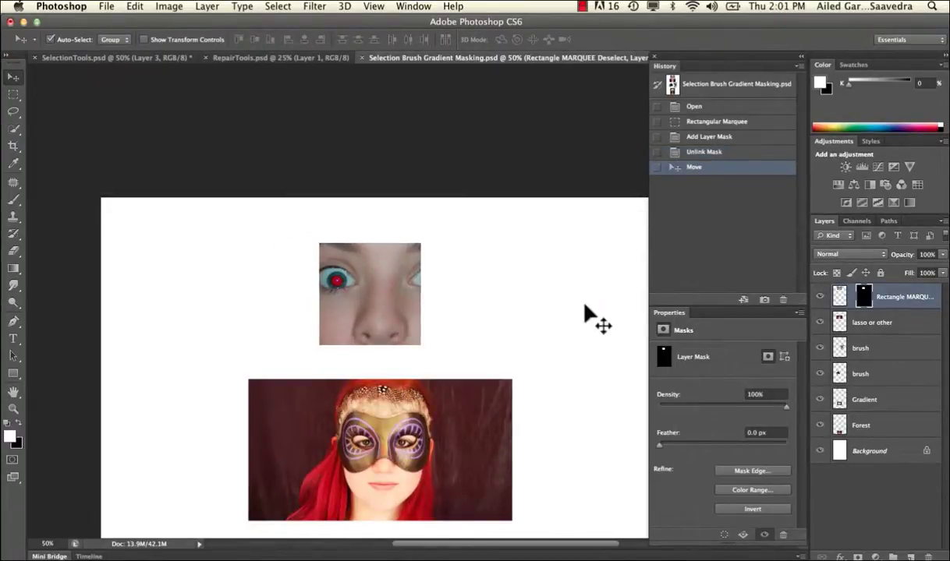
left_click_drag(390, 267, 441, 271)
Step: Relink the face layer with its mask and move both together slightly up and to the left
left_click(851, 296)
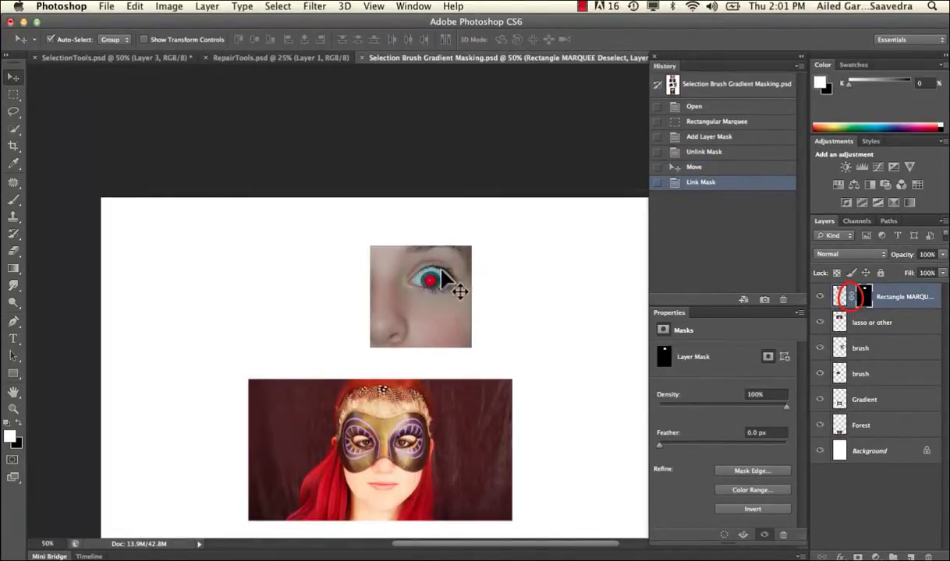
left_click_drag(435, 287, 411, 263)
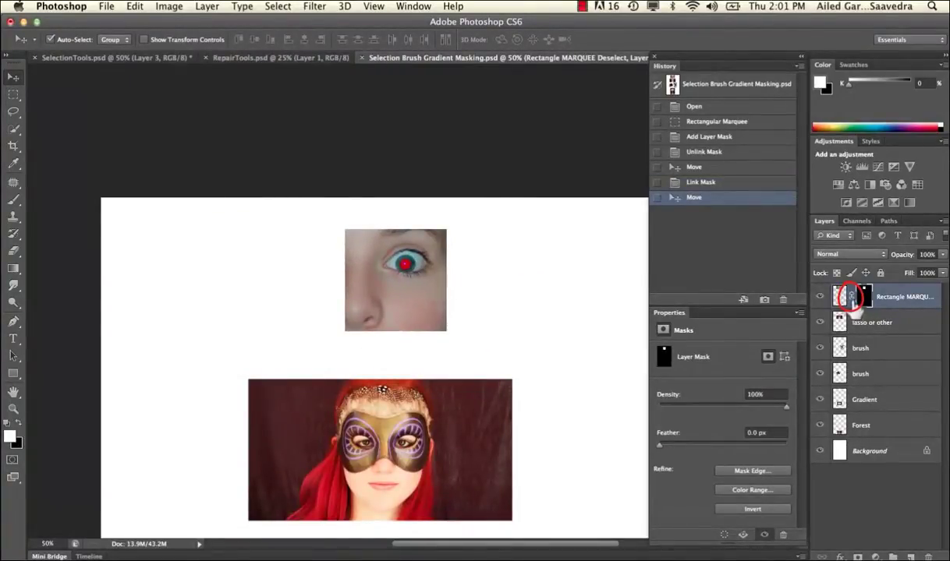
Step: Unlink the mask again, move it alone to frame the nose, and relink it to the face layer
left_click(851, 296)
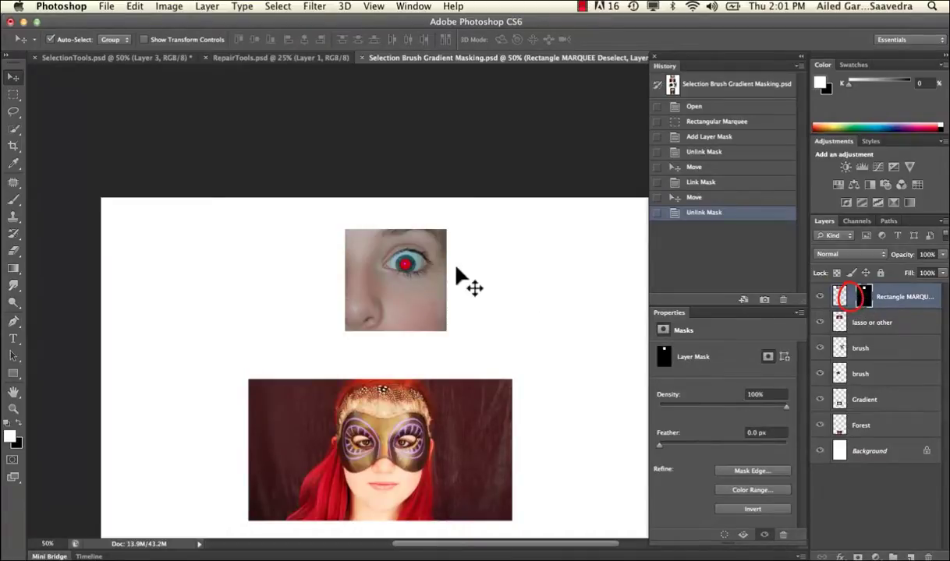
left_click_drag(427, 263, 392, 278)
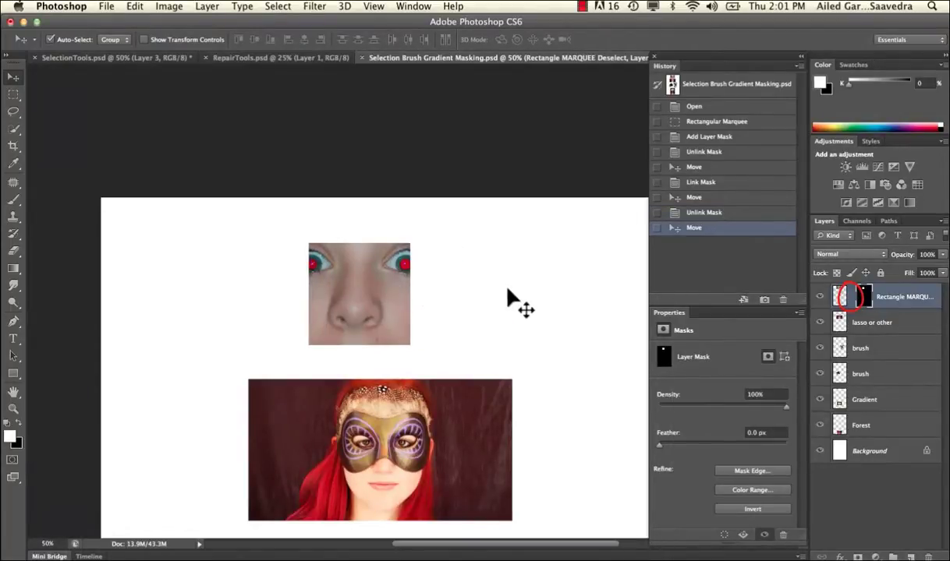
left_click(851, 296)
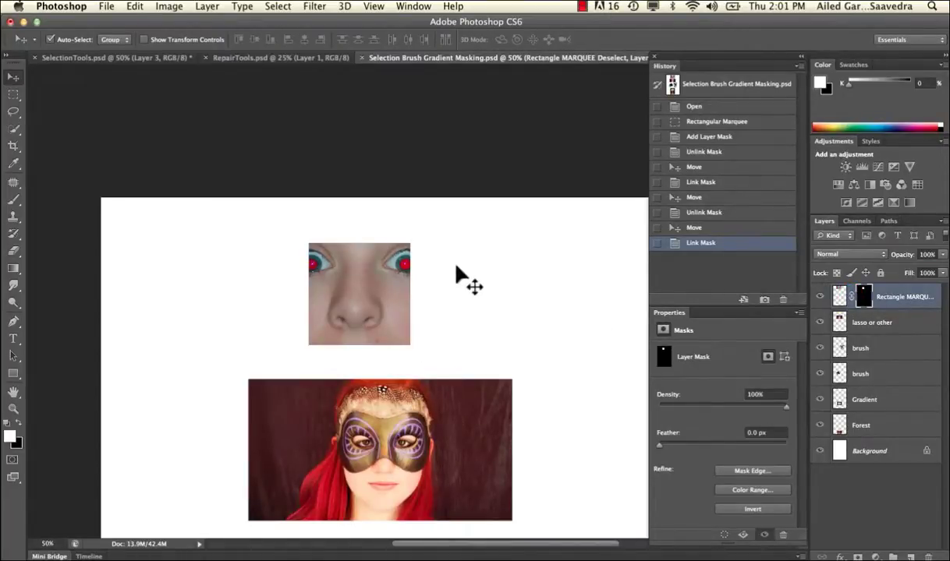
Step: Delete the face layer's mask without applying it, and move the whole face photo down to sit just above the masked woman's photo
left_click(841, 299)
left_click(868, 302)
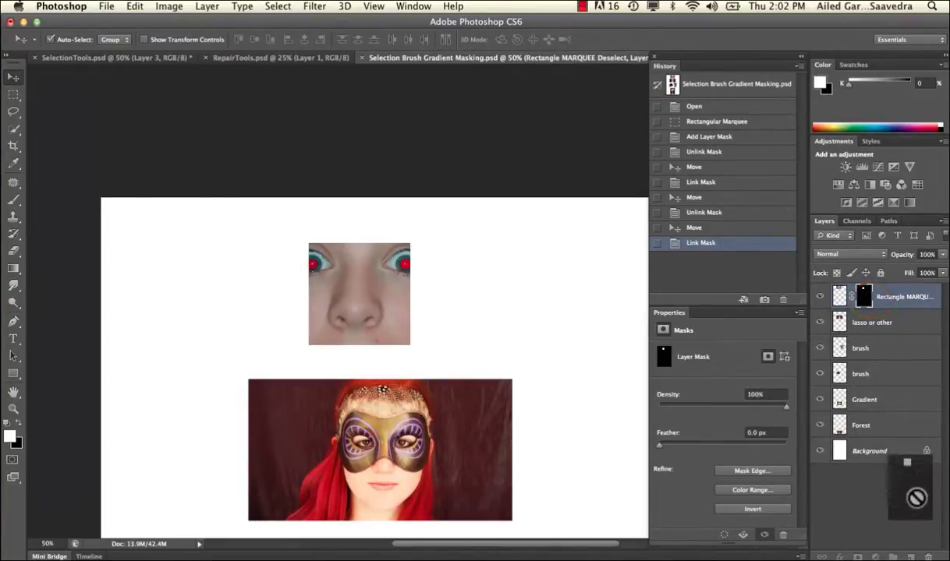
left_click(928, 556)
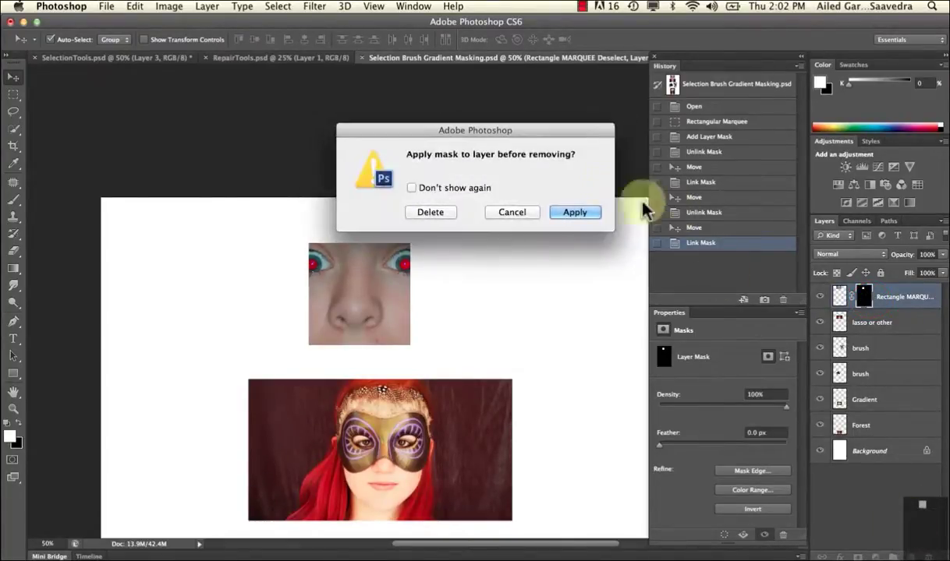
left_click(567, 214)
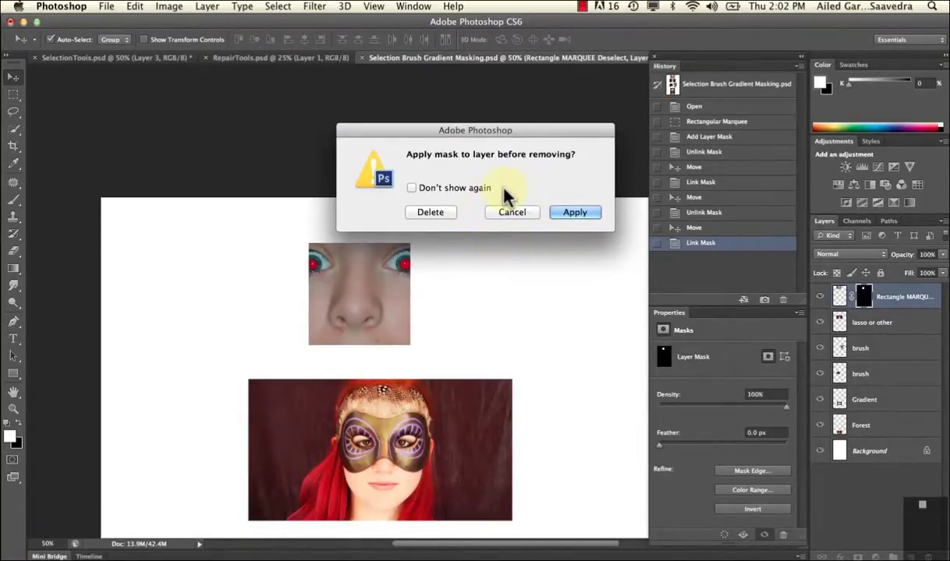
left_click(442, 216)
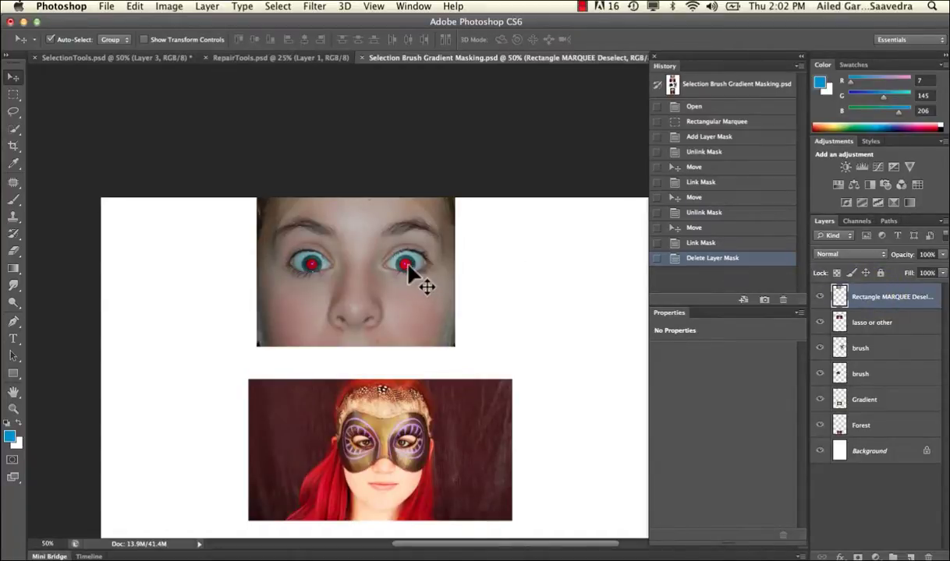
mouse_move(413, 264)
left_mouse_down()
mouse_move(403, 247)
mouse_move(407, 263)
left_mouse_up()
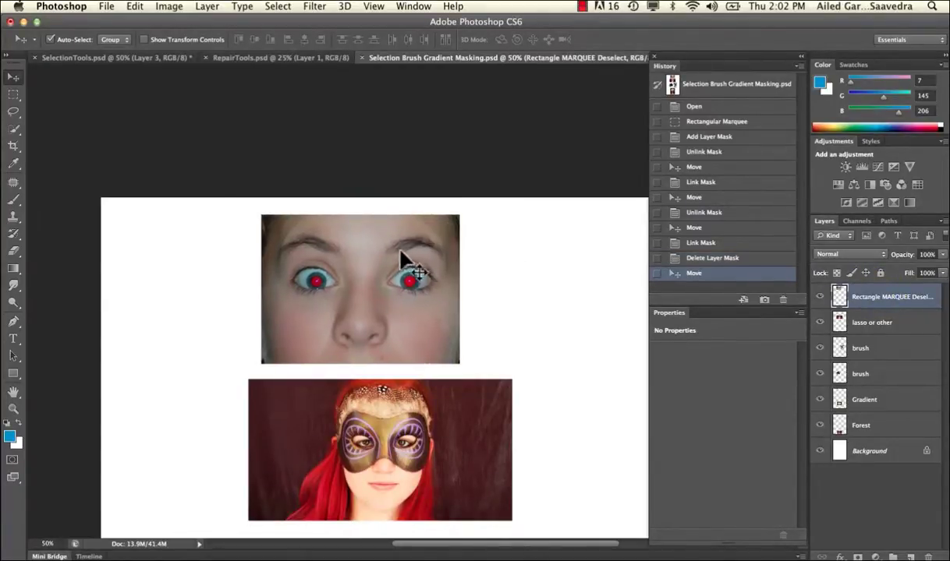
Step: Try a rectangular marquee around one eye of the face photo, replace it with one around the other eye, and deselect it
left_click(15, 93)
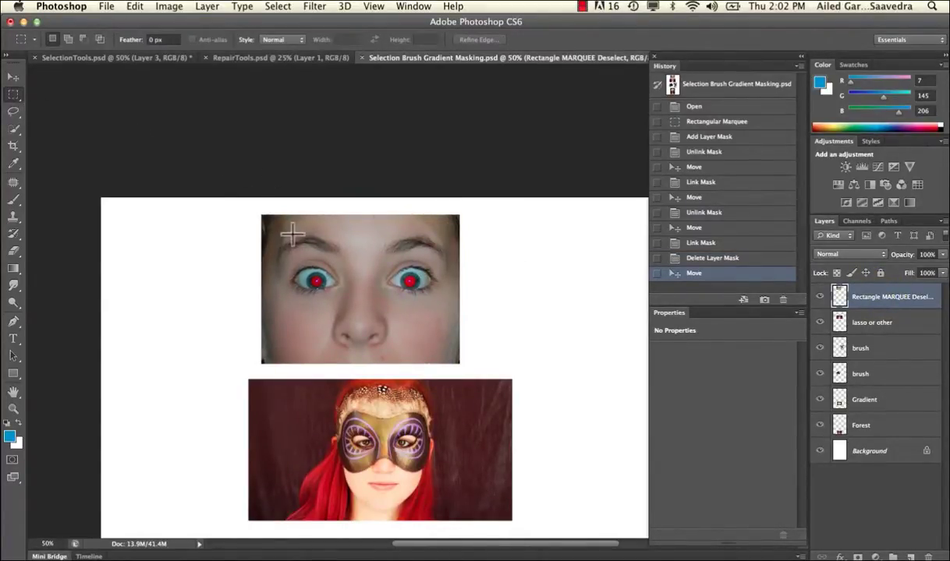
left_click_drag(293, 233, 353, 316)
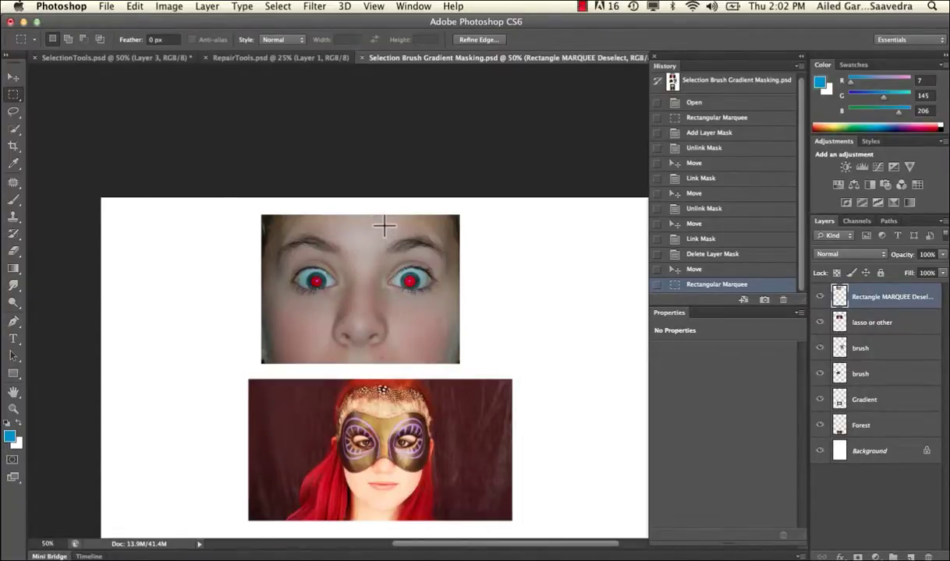
left_click_drag(384, 226, 451, 336)
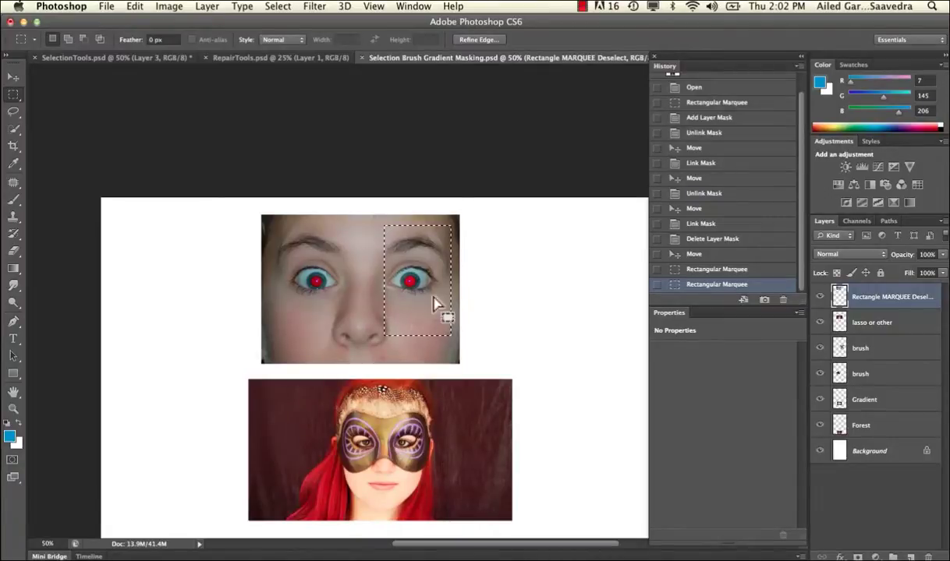
left_click(292, 252)
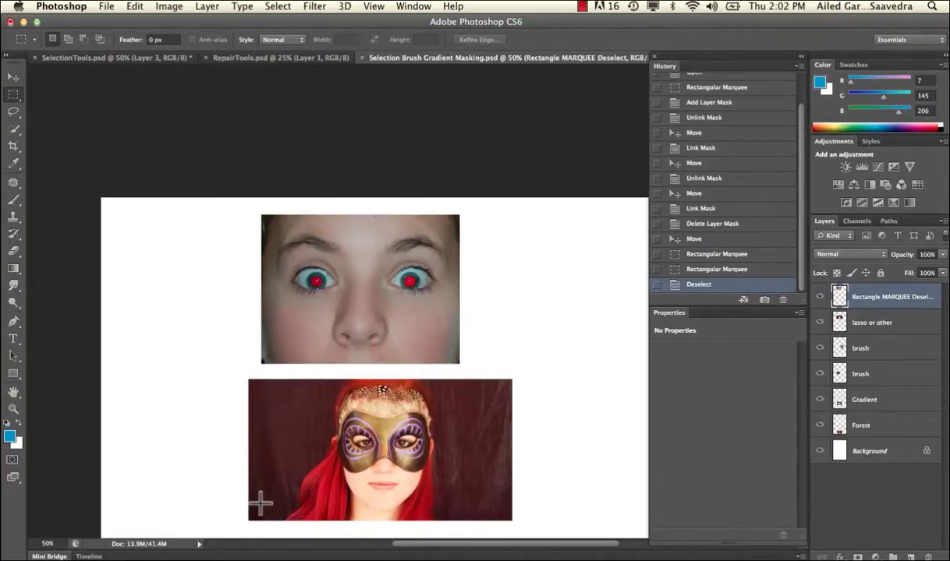
Step: Make a tiny rectangular marquee in the lower corner of the masked woman's photo and move the face photo slightly
left_click_drag(261, 503, 262, 503)
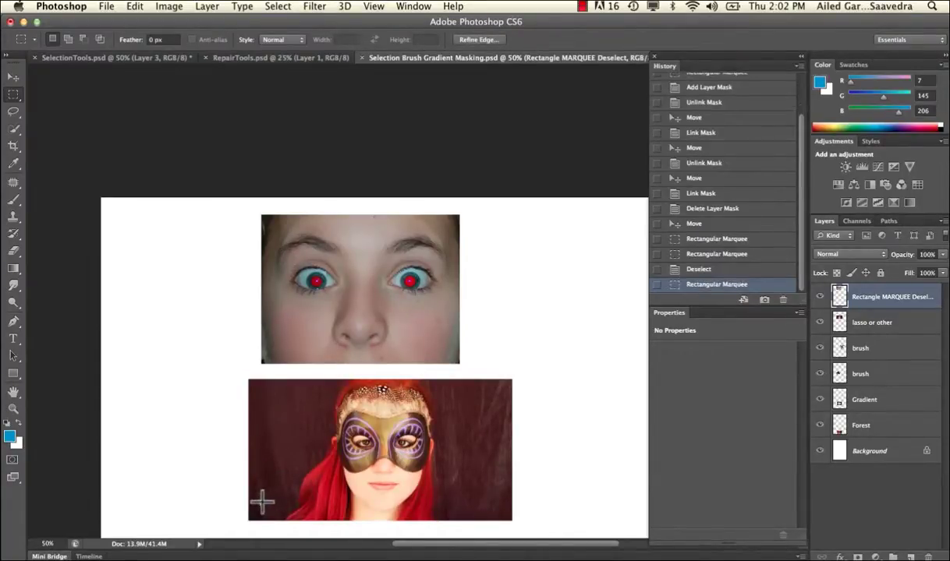
left_click(14, 78)
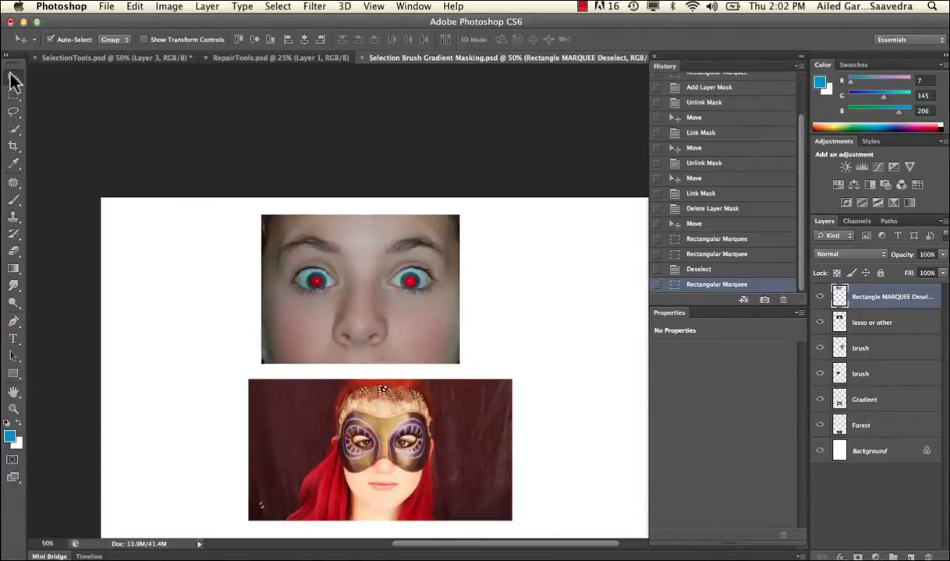
mouse_move(322, 256)
left_mouse_down()
mouse_move(313, 244)
mouse_move(330, 248)
mouse_move(321, 249)
left_mouse_up()
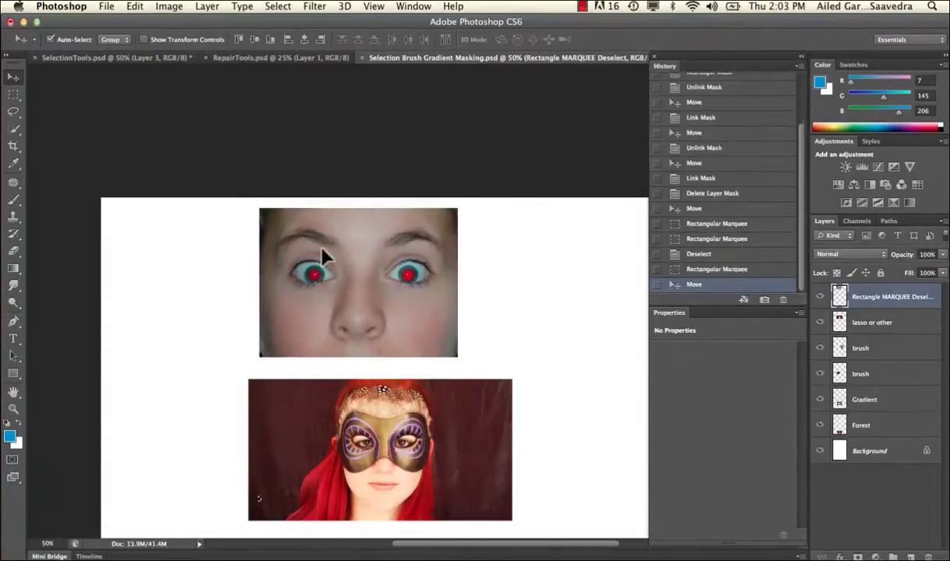
Step: Try to scale the face layer with the tiny marquee selection still active
left_click(134, 6)
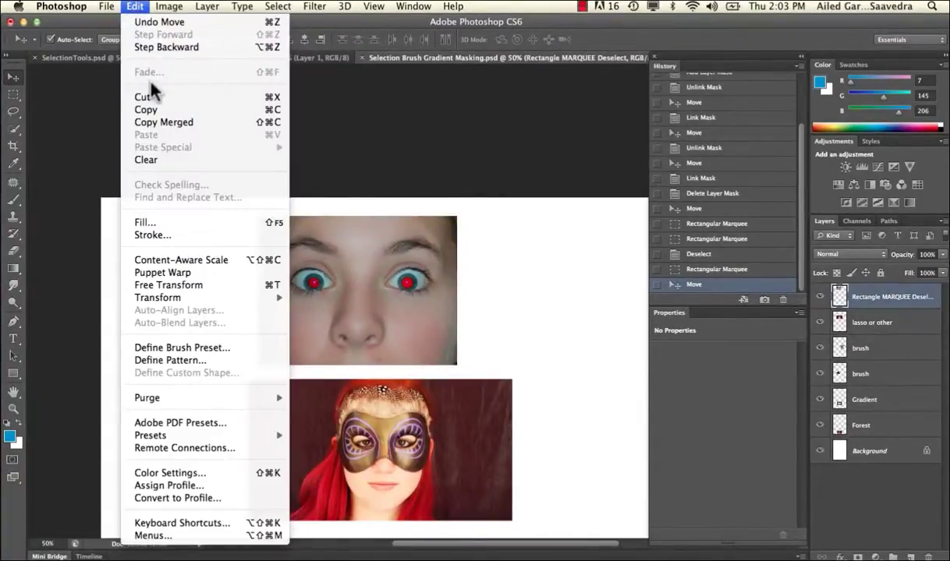
mouse_move(166, 299)
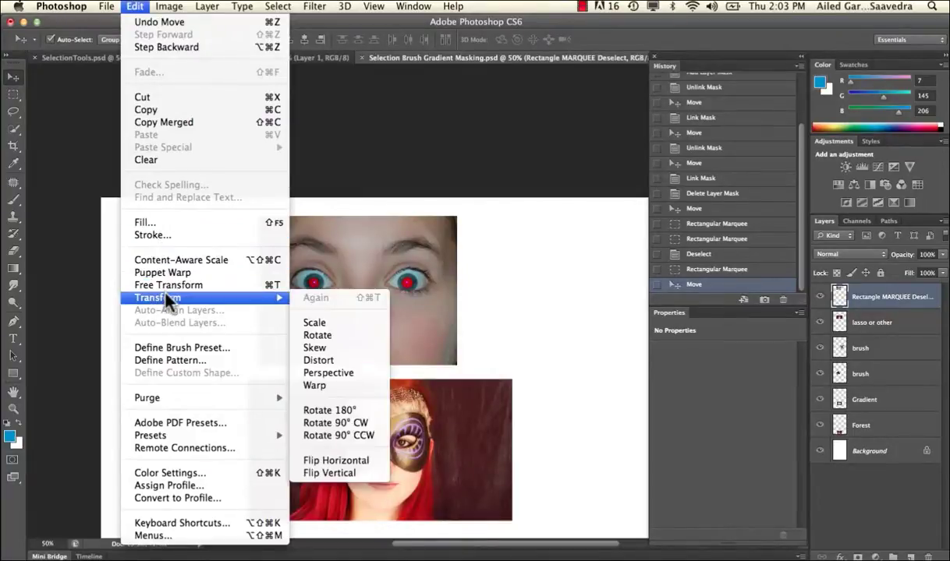
left_click(314, 323)
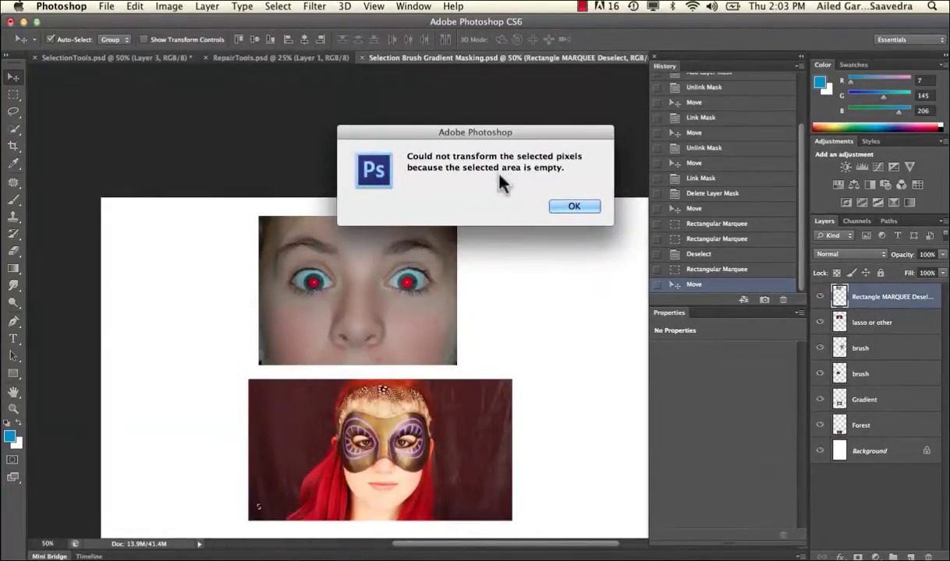
left_click(569, 208)
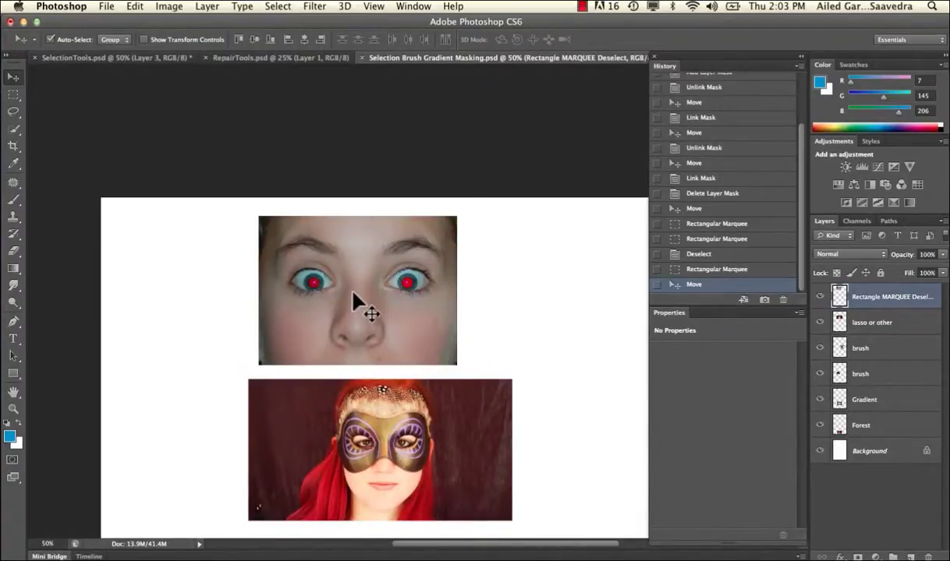
Step: Deselect the tiny leftover marquee selection
left_click(278, 6)
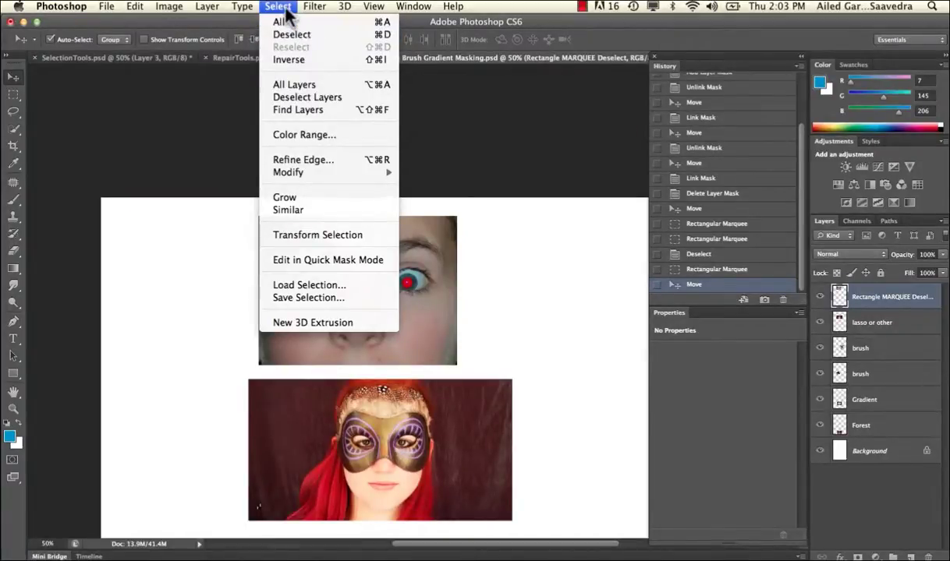
left_click(282, 10)
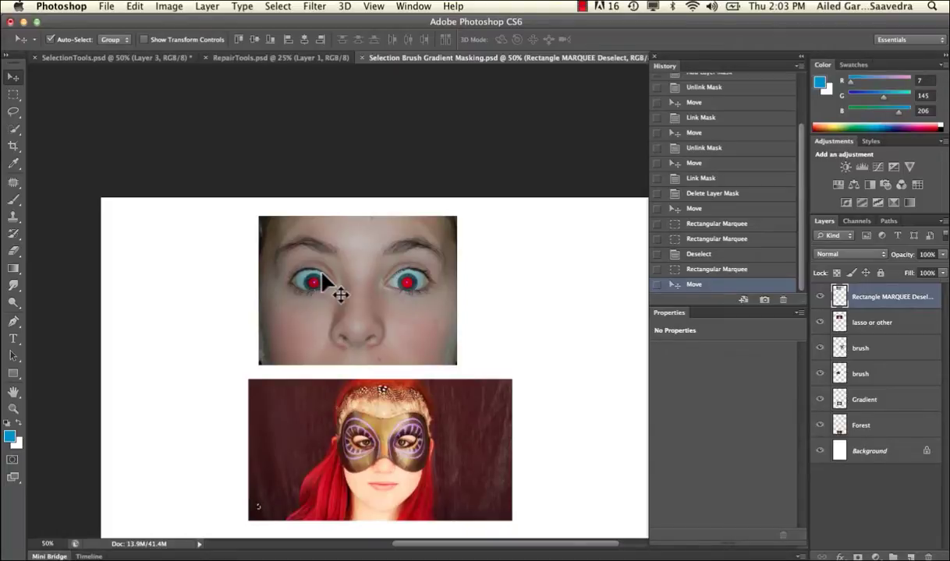
key("super+d")
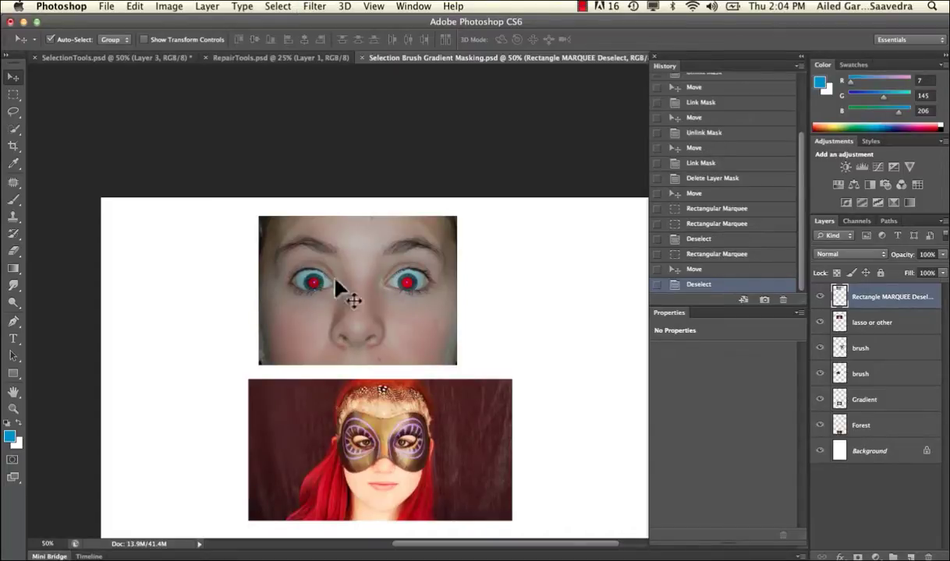
Step: Select a rectangular area around the eyes and nose of the face photo and turn it into a layer mask
left_click(14, 94)
left_click_drag(299, 239, 414, 358)
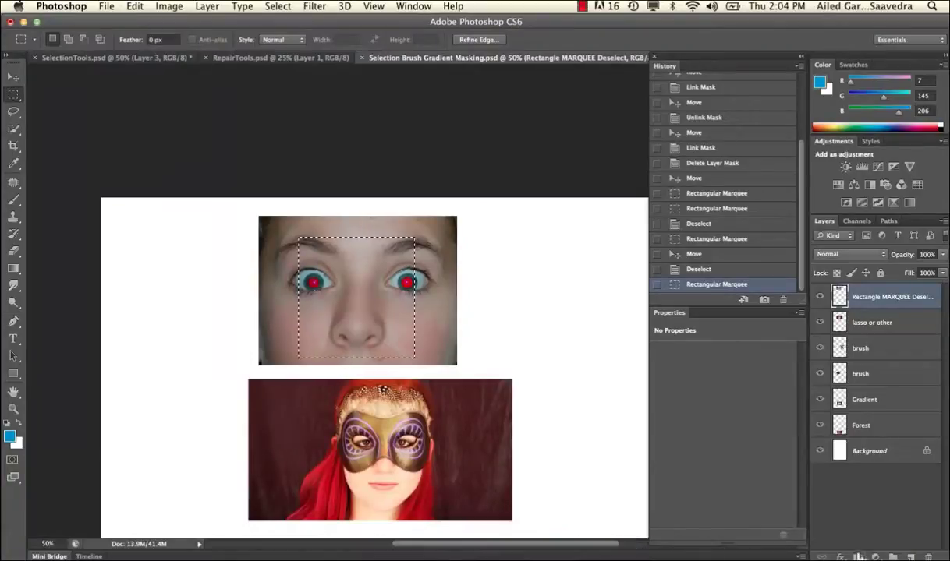
left_click(858, 557)
Step: Draw a freehand Lasso selection around the masked woman's head, red hair and shoulders
scroll(553, 344, "down", 6)
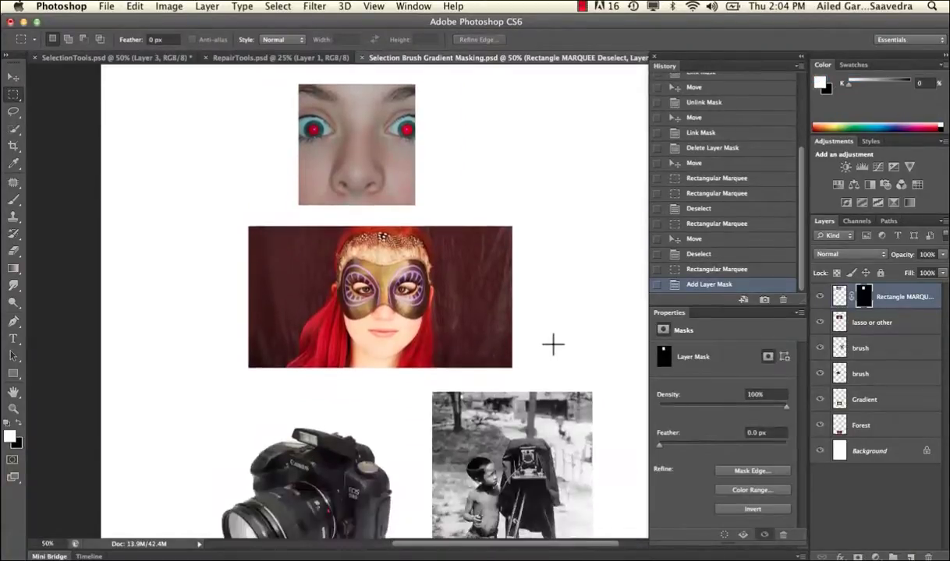
left_click(14, 111)
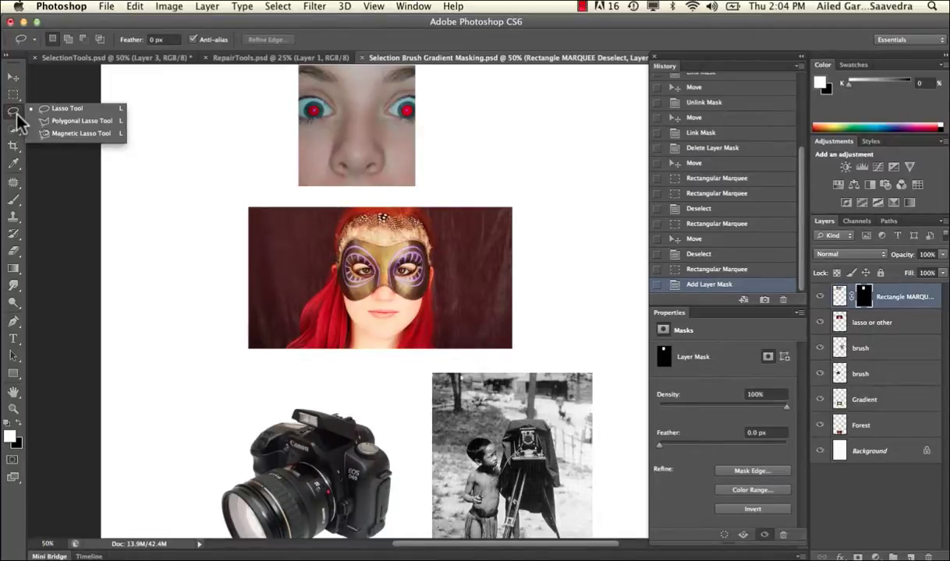
left_click(15, 128)
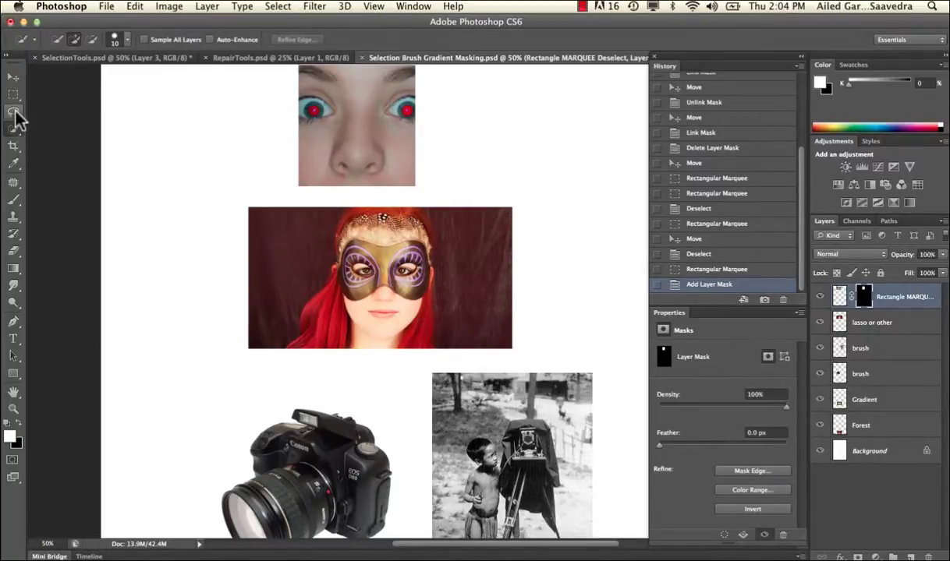
left_click(14, 111)
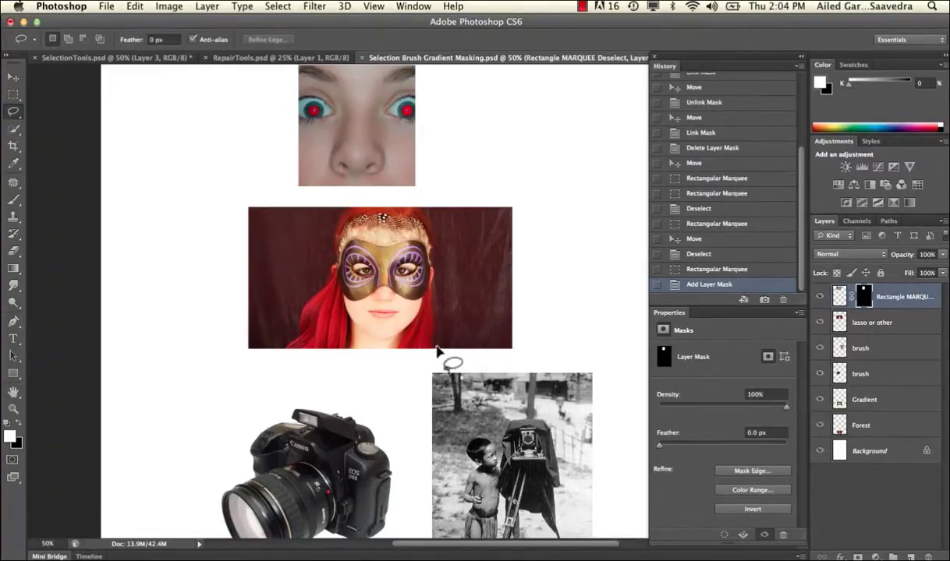
mouse_move(436, 352)
left_mouse_down()
mouse_move(436, 234)
mouse_move(342, 214)
left_mouse_up()
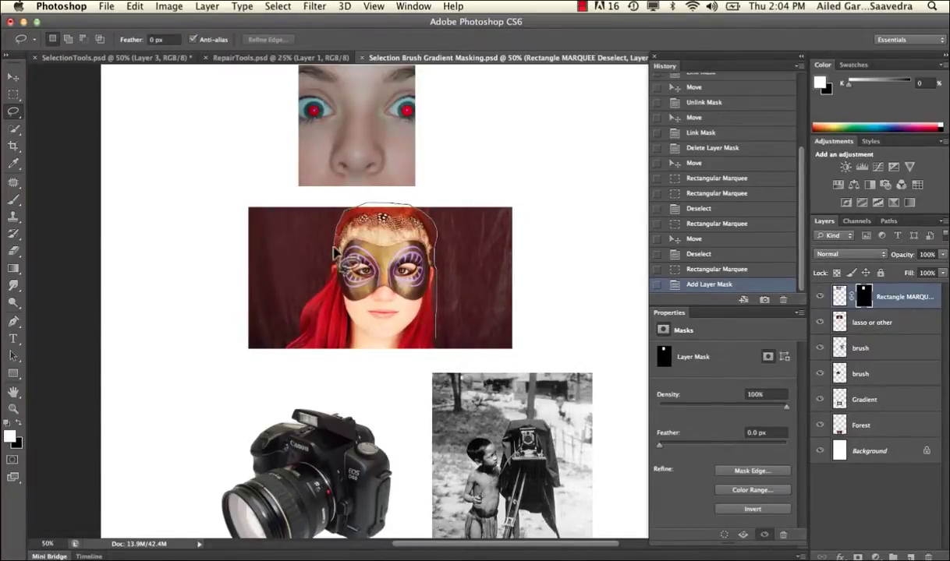
left_click_drag(334, 252, 299, 335)
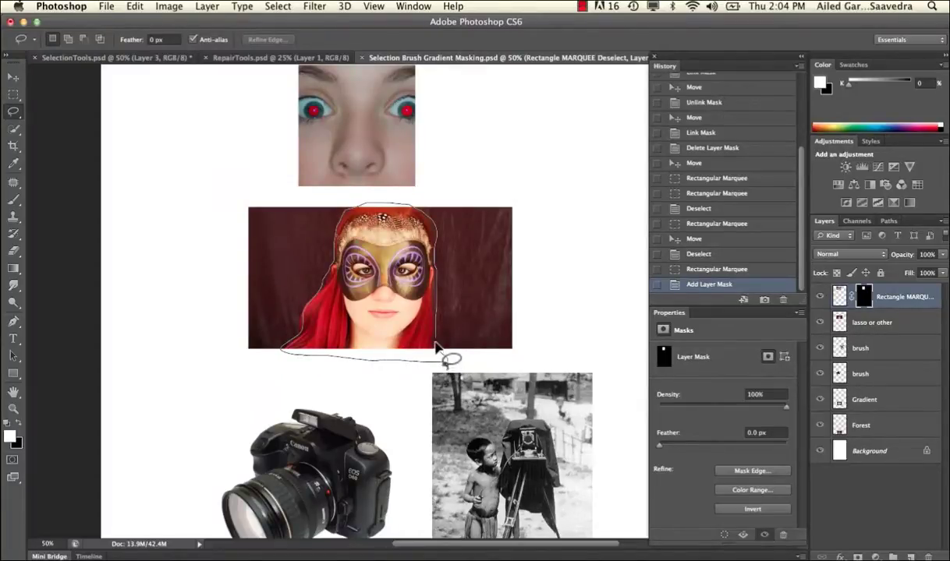
left_click_drag(446, 360, 445, 361)
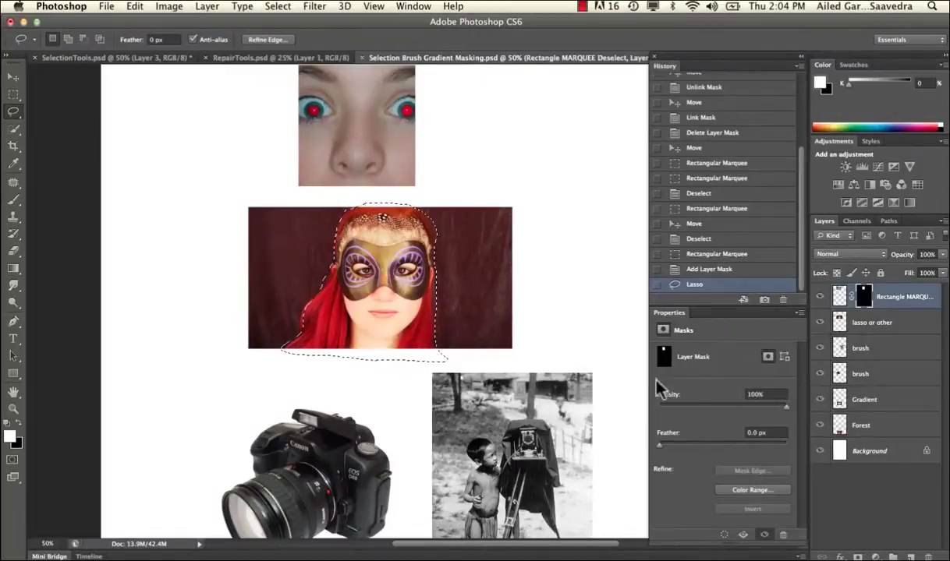
Step: Identify the "lasso or other" layer by toggling its visibility, and add a layer mask to it from the lasso selection
left_click(847, 325)
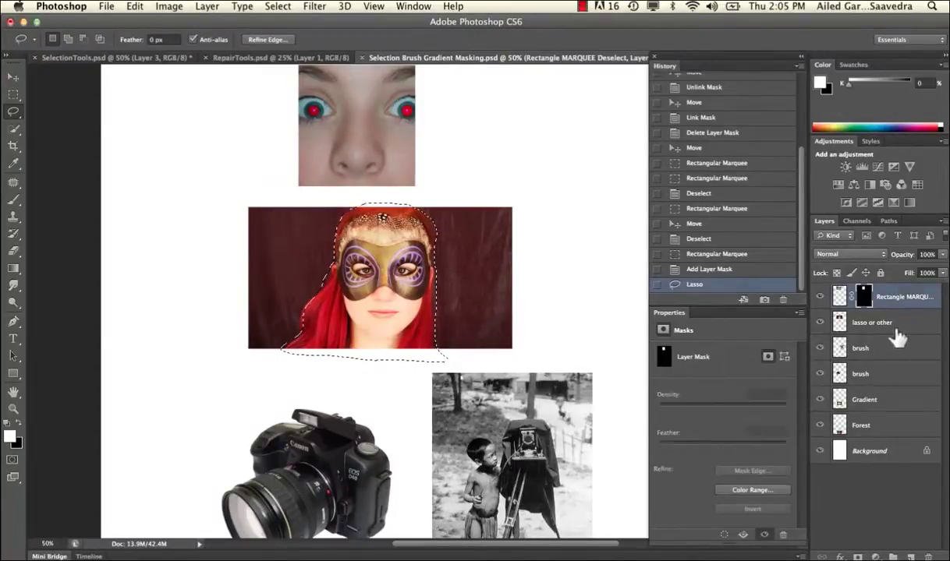
left_click(820, 322)
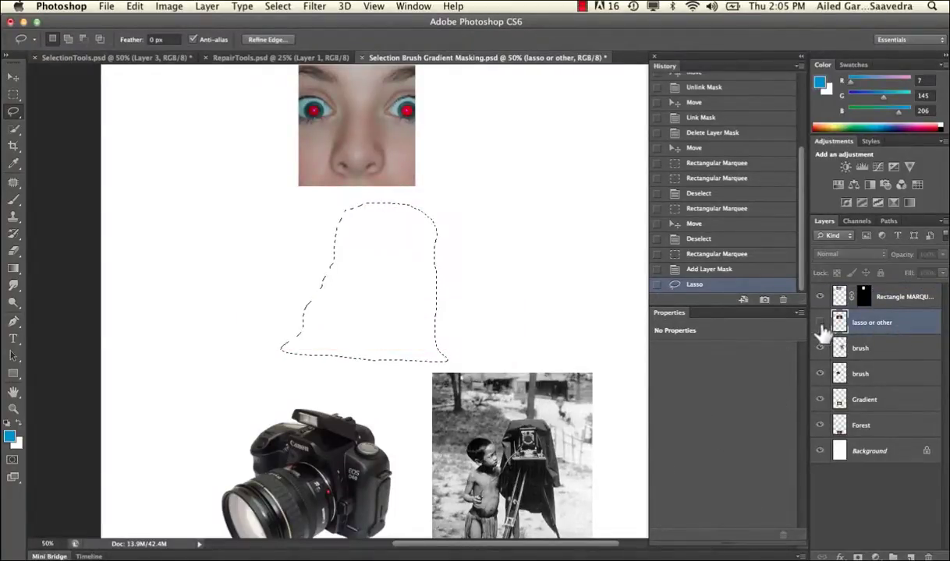
left_click(819, 322)
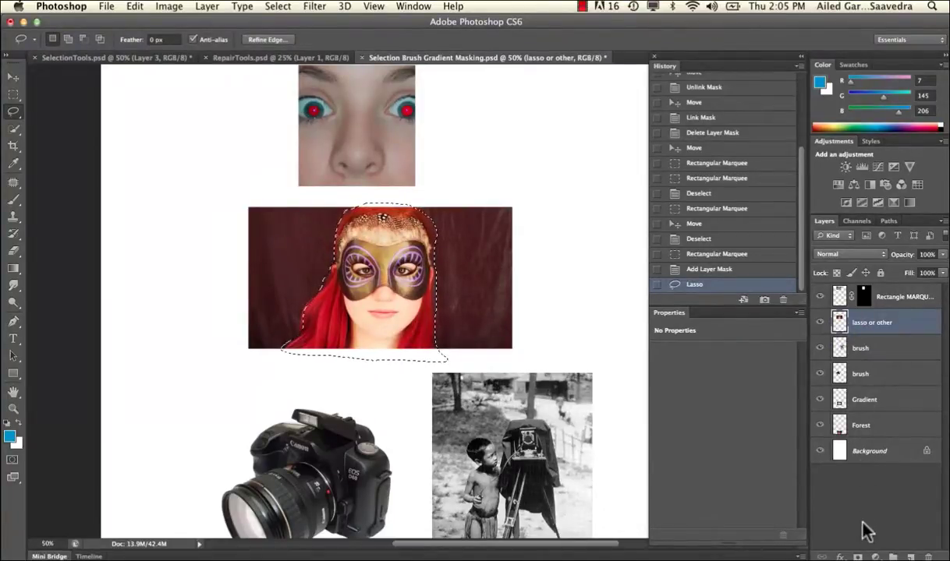
left_click(858, 557)
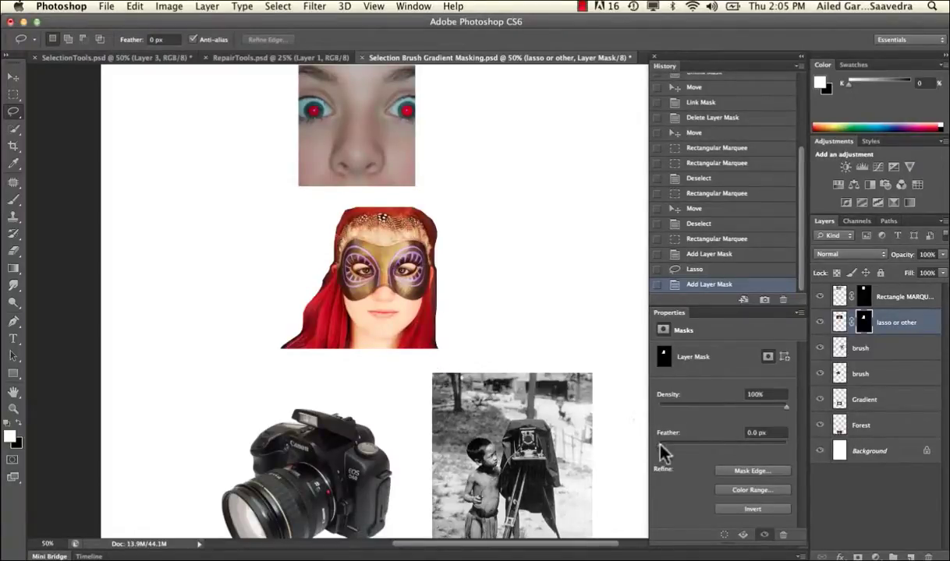
Step: Feather the masked woman's layer mask, trying 9.4 px and settling on 3.4 px
left_click_drag(659, 450, 707, 450)
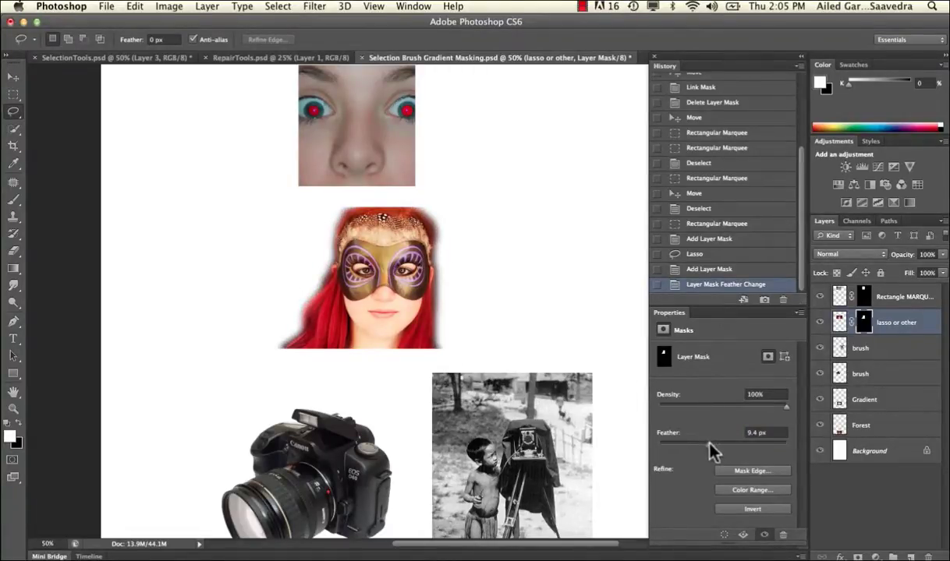
left_click(413, 6)
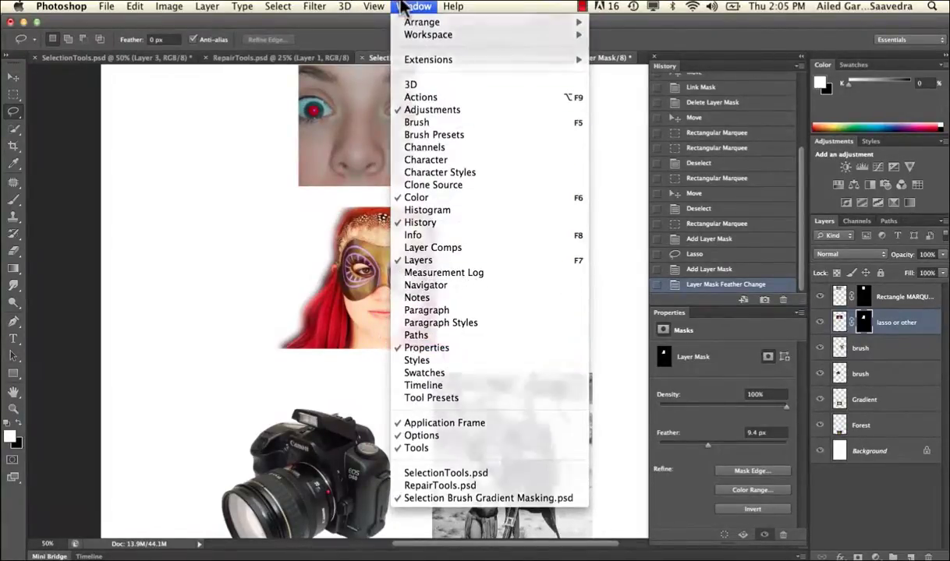
left_click(413, 7)
left_click(684, 446)
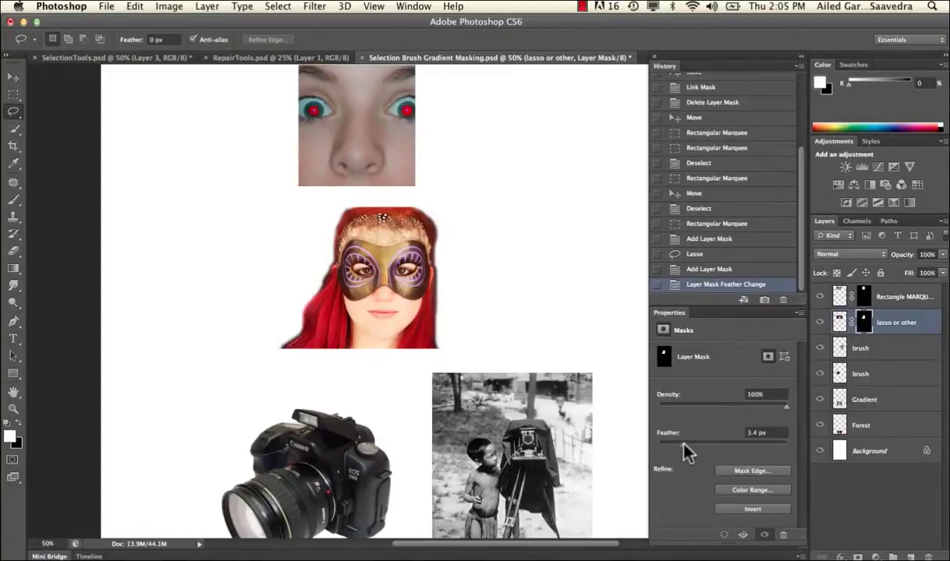
Step: Bring the camera layer above the boy's photo layer and move the camera over the upper part of that photo
left_click(832, 348)
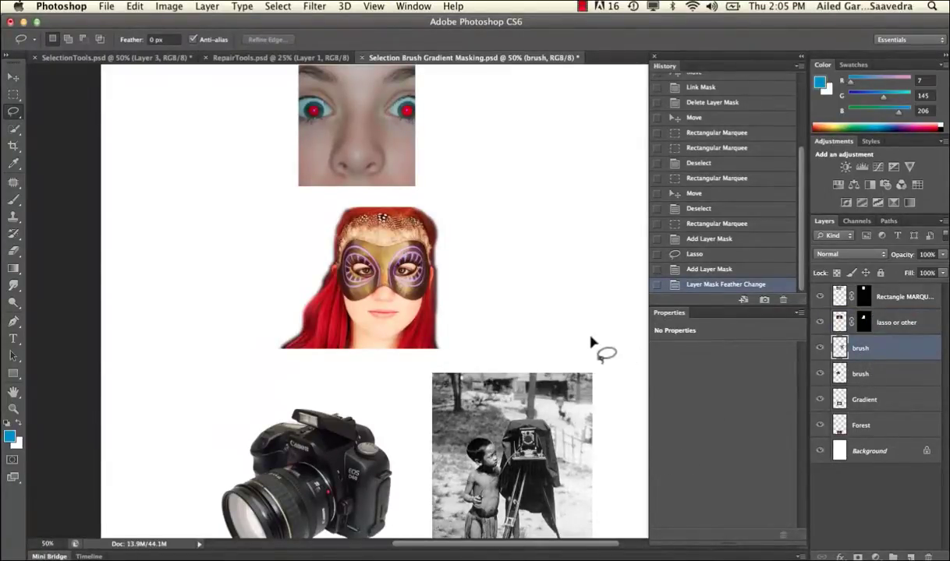
scroll(591, 342, "down", 6)
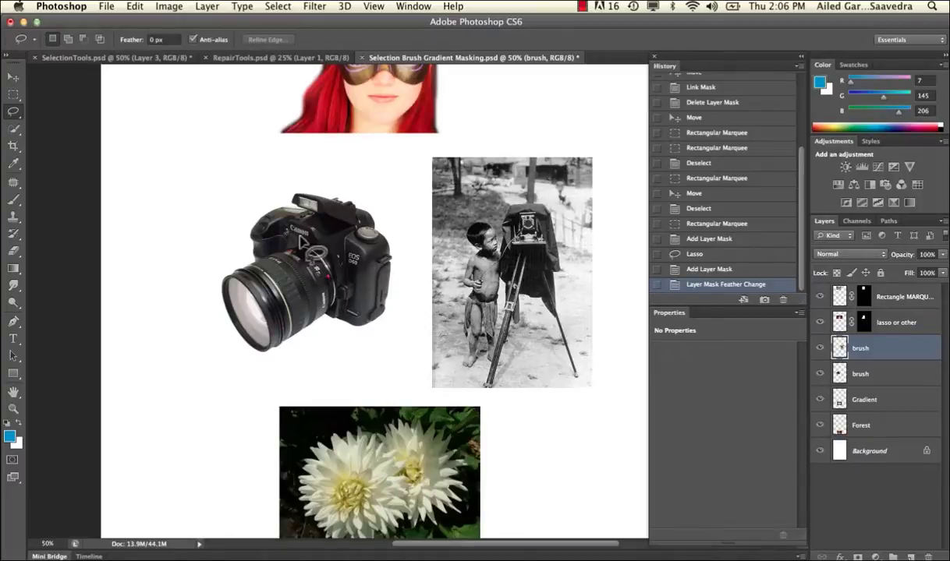
left_click(14, 78)
left_click_drag(326, 257, 537, 238)
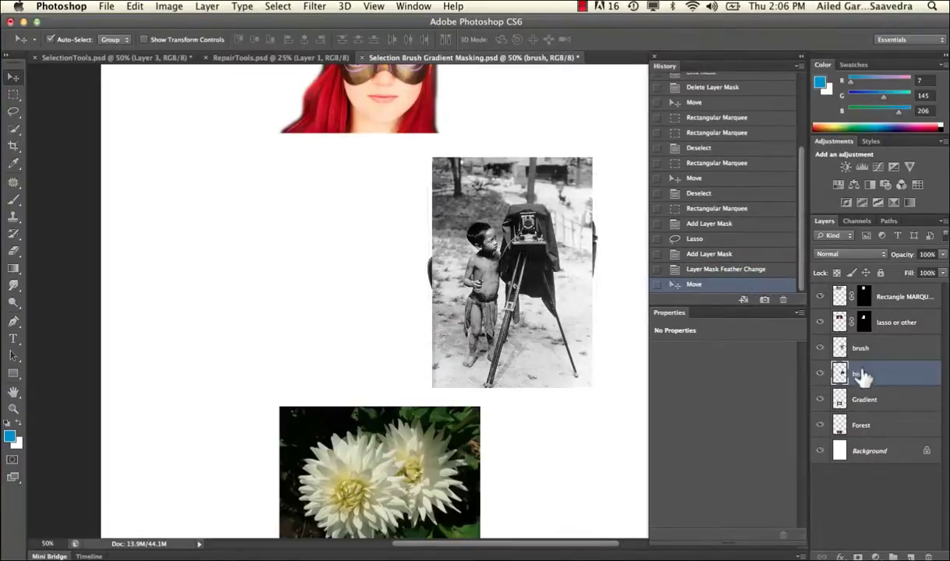
left_click_drag(864, 378, 856, 343)
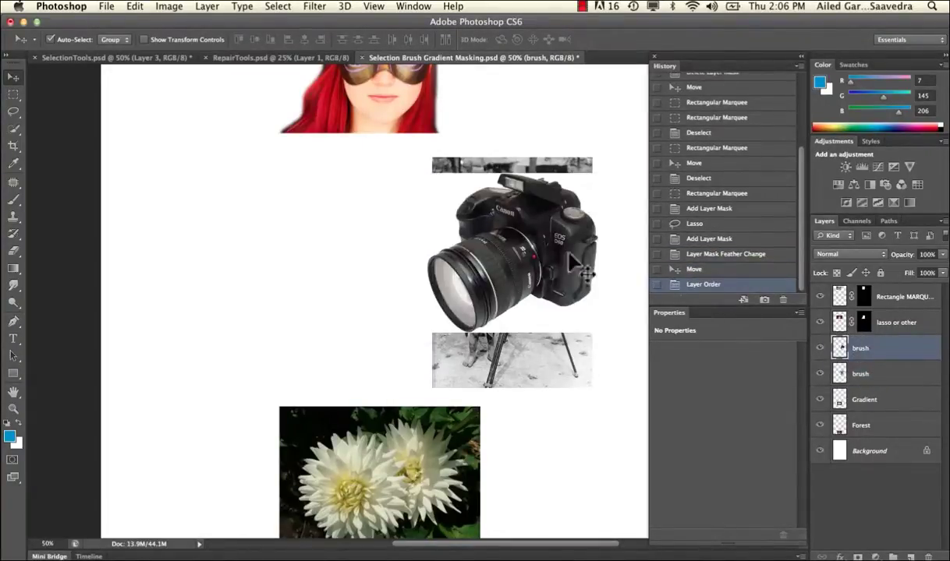
left_click_drag(540, 239, 567, 210)
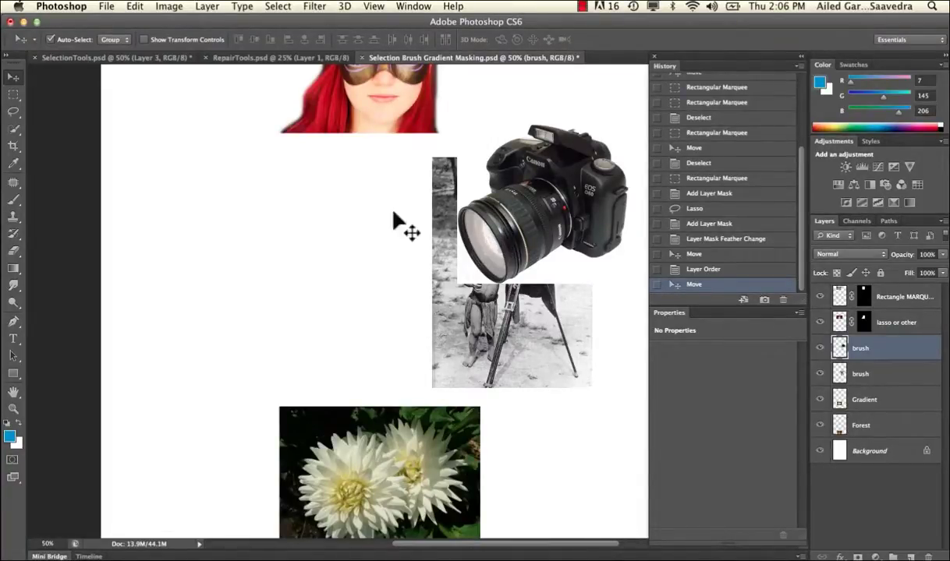
Step: Paint a blue stroke with the 125 px Brush over the camera's lens on its layer, and undo it
left_click(18, 201)
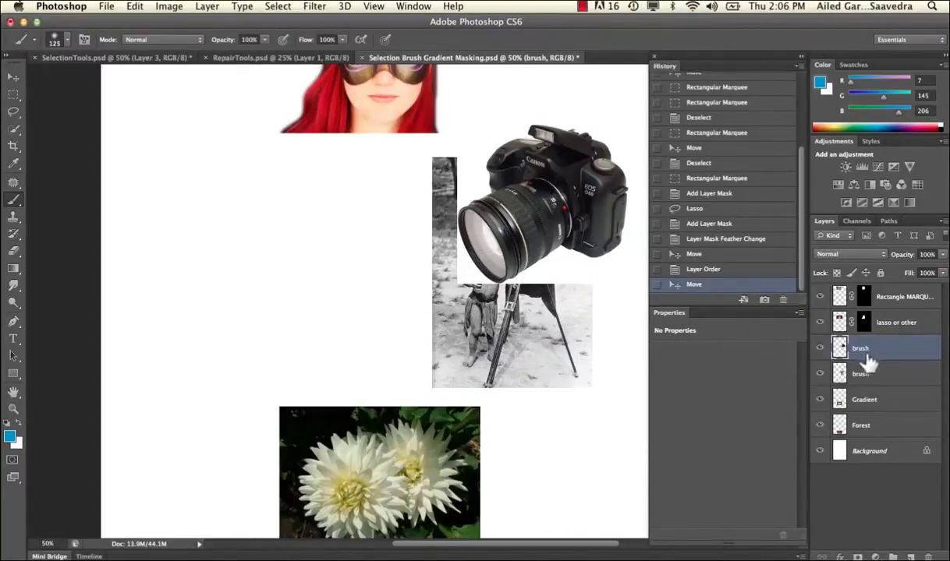
mouse_move(530, 234)
left_mouse_down()
mouse_move(499, 237)
mouse_move(485, 228)
mouse_move(476, 238)
left_mouse_up()
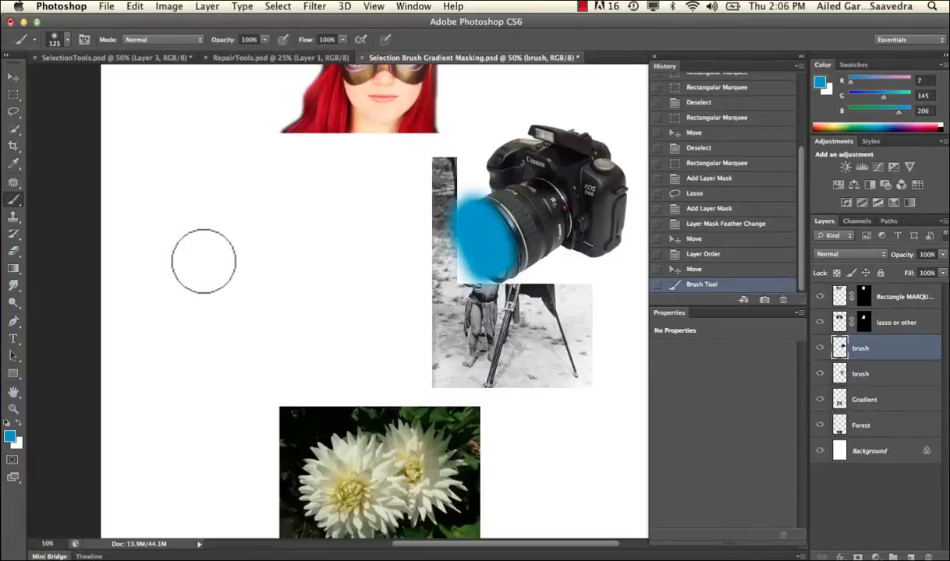
left_click(132, 7)
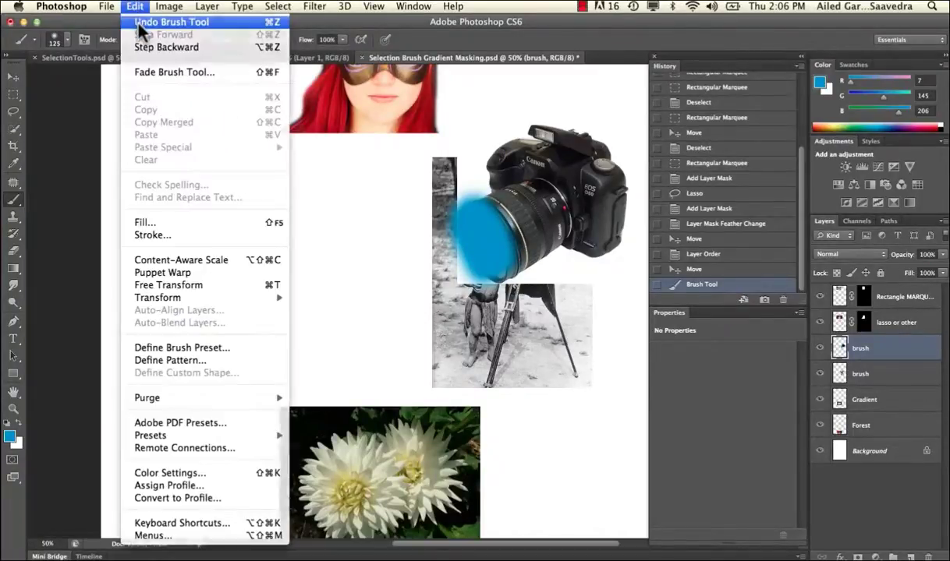
left_click(138, 24)
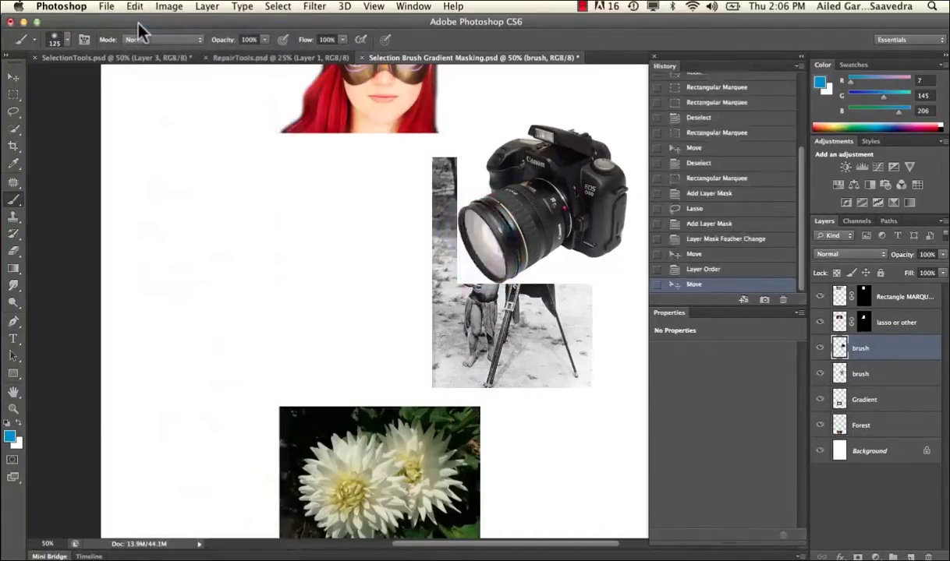
Step: Reset the foreground and background colours to the default black and white
left_click(7, 423)
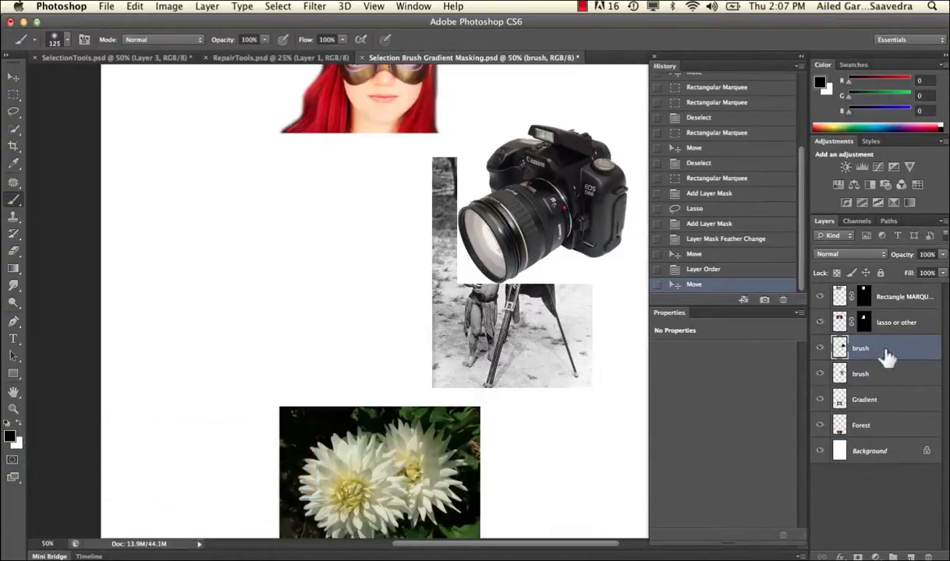
Step: Add a layer mask to the camera layer and make black the foreground colour
left_click(820, 348)
left_click(820, 349)
left_click(857, 556)
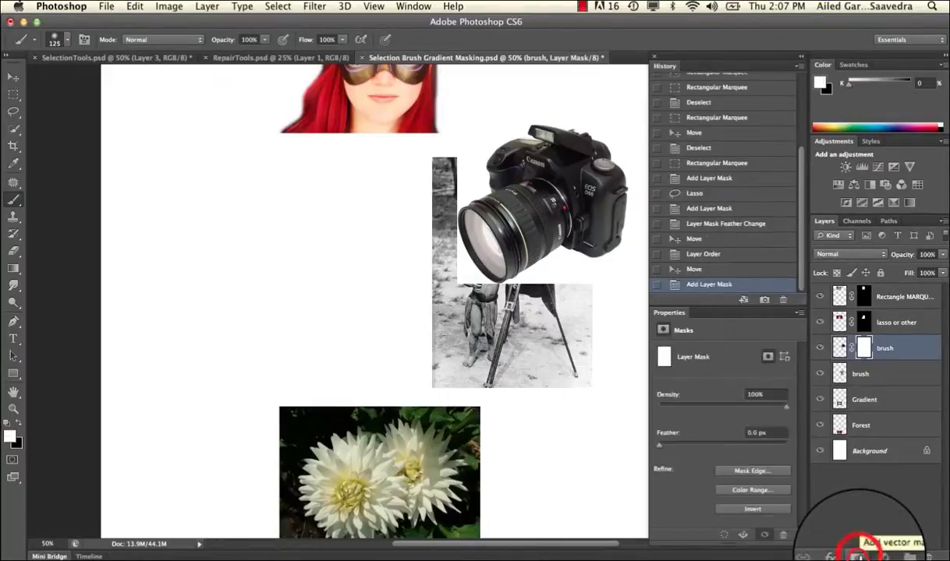
left_click(18, 422)
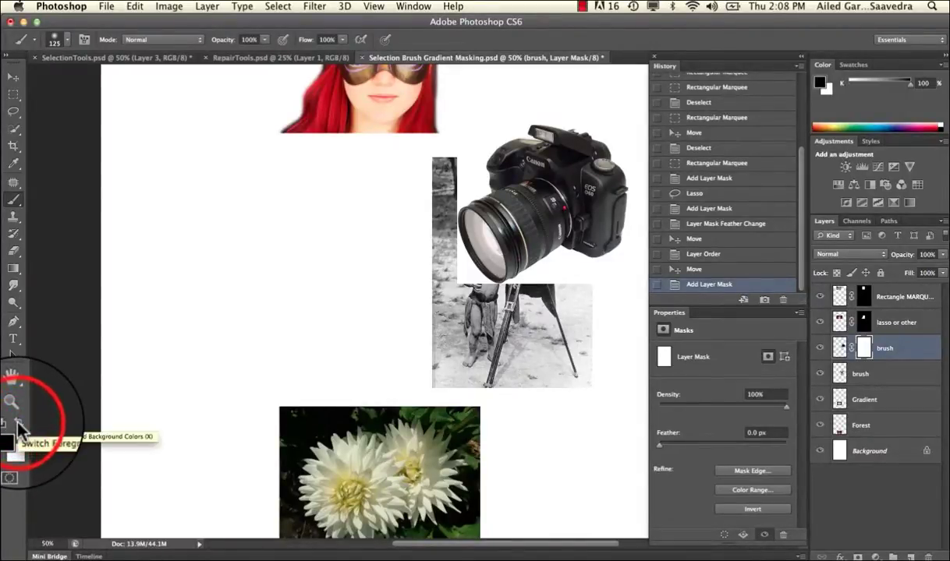
Step: Set the 125 px brush to 100% hardness and paint black on the camera's mask across the lens
left_click(67, 37)
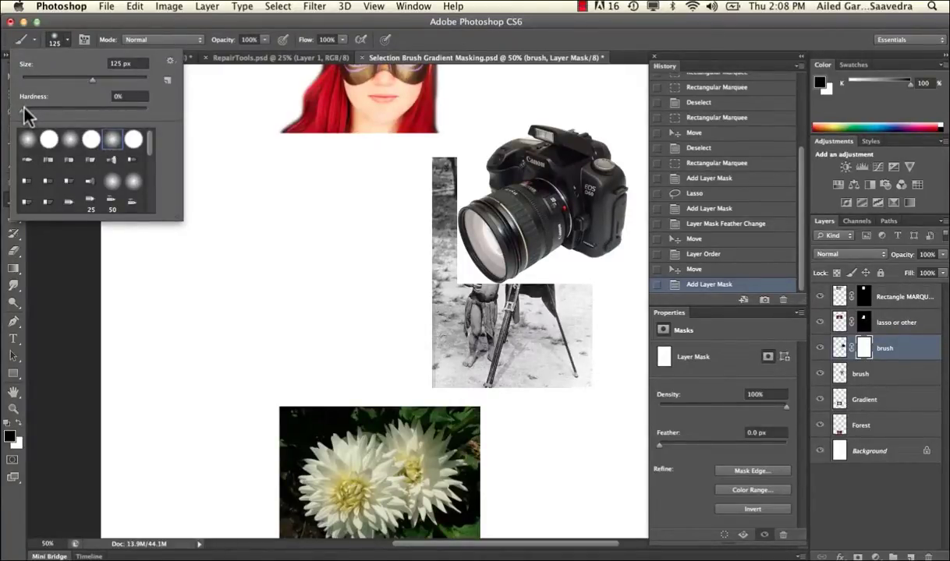
left_click_drag(23, 109, 106, 114)
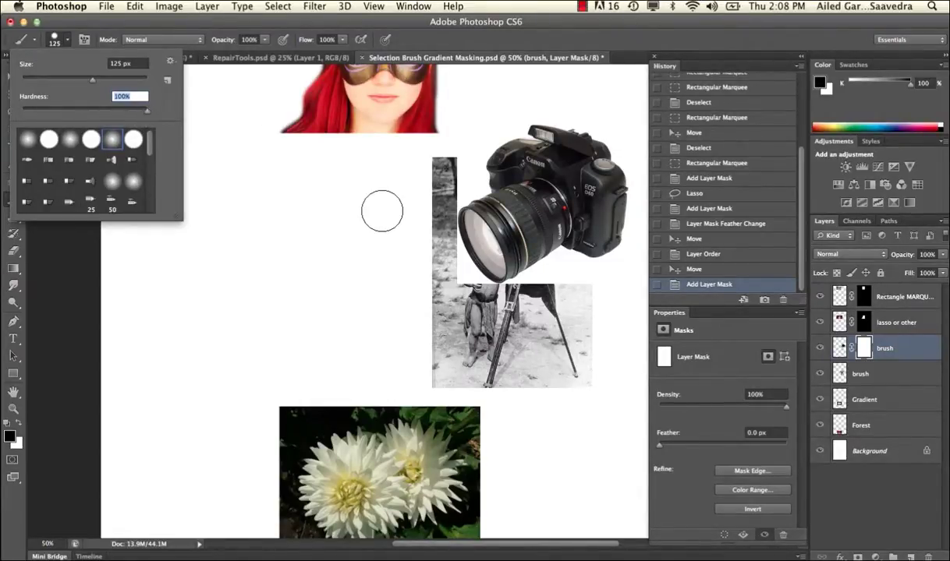
mouse_move(468, 227)
left_mouse_down()
mouse_move(526, 226)
mouse_move(531, 199)
left_mouse_up()
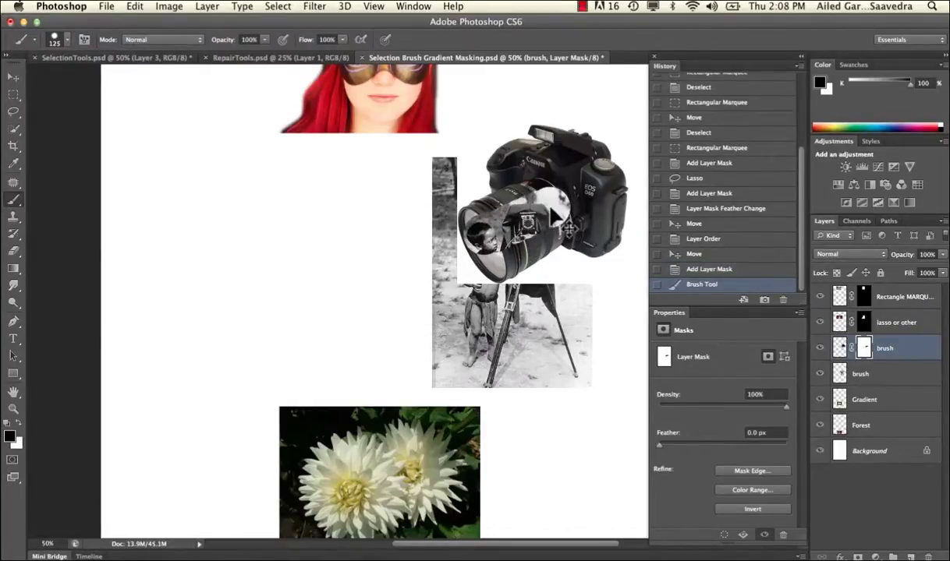
Step: Target the camera's layer mask and paint white over the hidden lens area to restore it
key("super+plus")
key("super+plus")
key("super+plus")
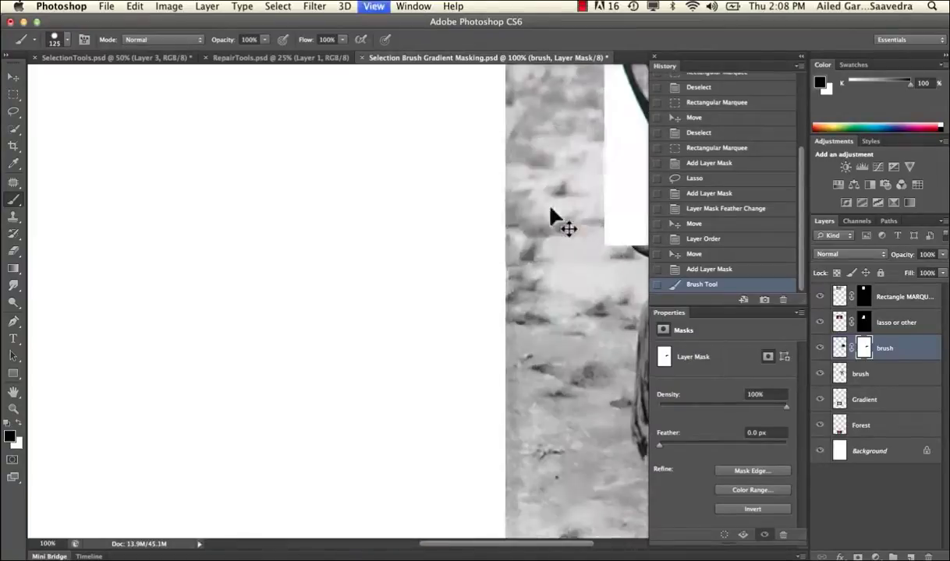
key("super+minus")
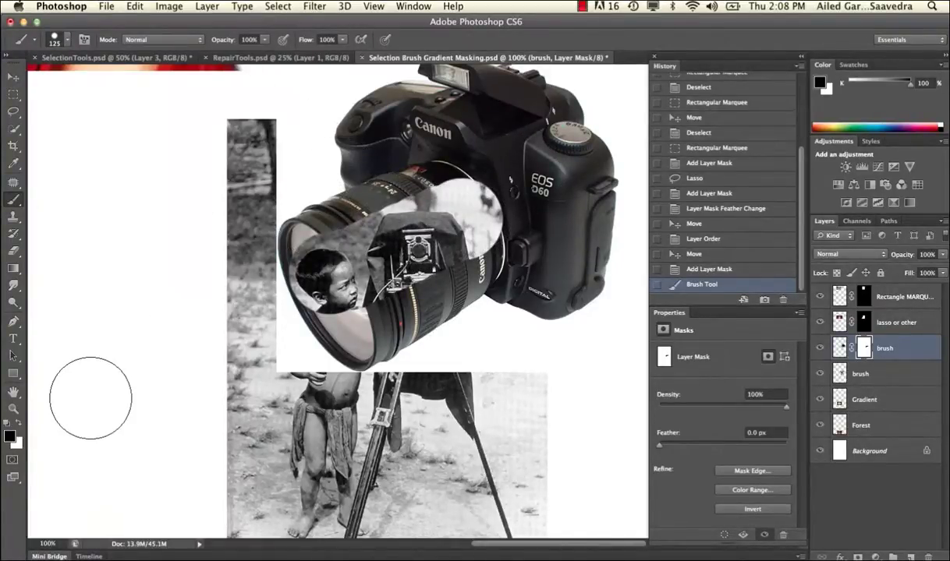
left_click(20, 422)
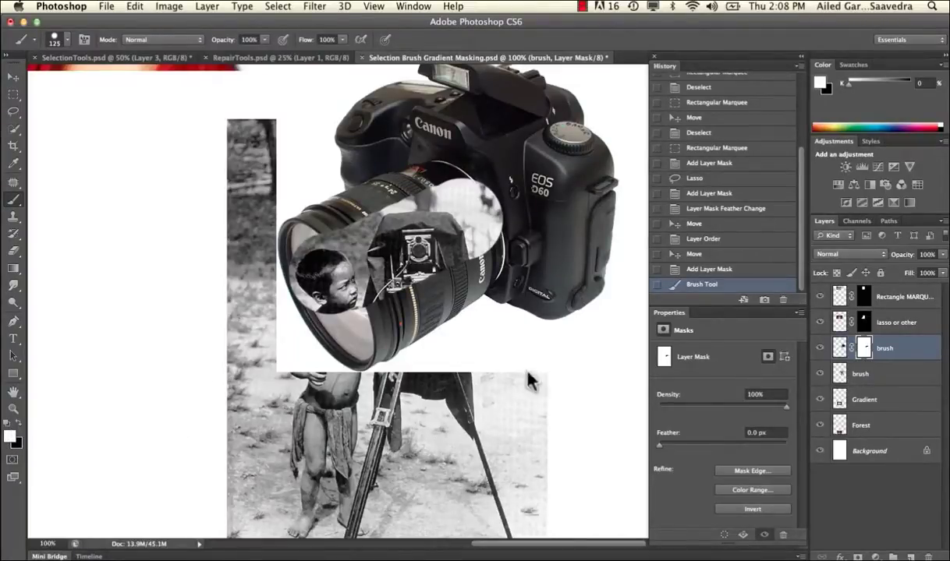
left_click(839, 348)
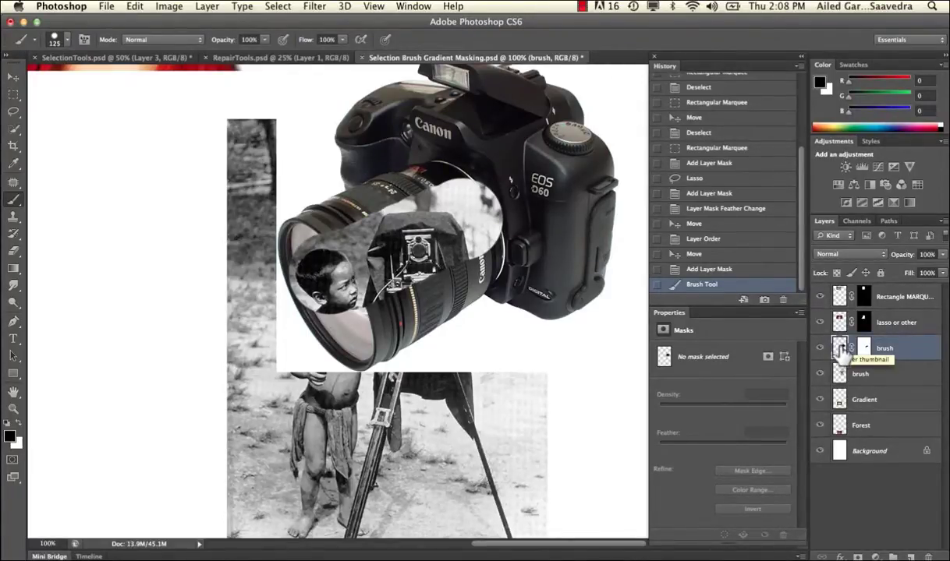
left_click(864, 350)
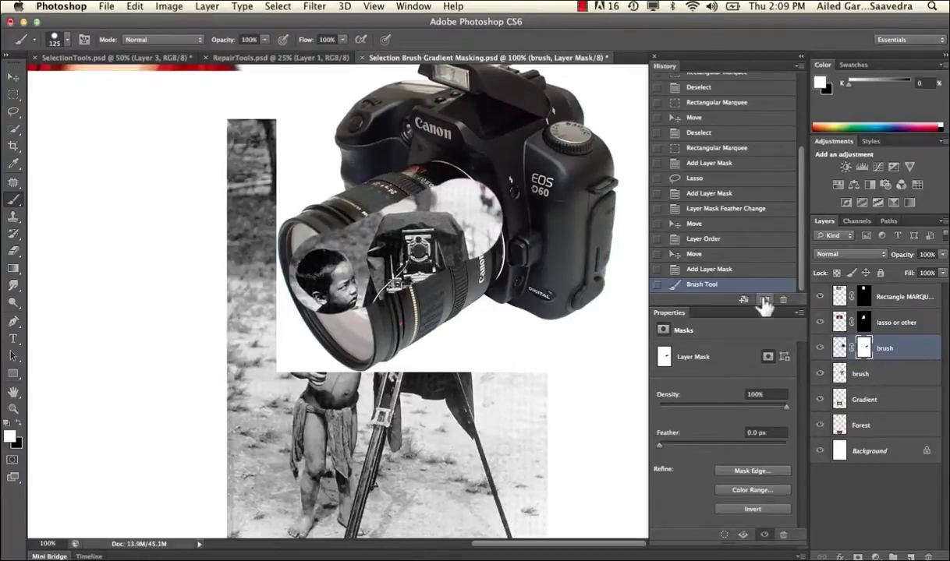
mouse_move(514, 231)
left_mouse_down()
mouse_move(474, 201)
mouse_move(482, 223)
mouse_move(472, 240)
mouse_move(459, 193)
mouse_move(430, 180)
mouse_move(449, 234)
mouse_move(430, 259)
mouse_move(407, 225)
mouse_move(381, 212)
mouse_move(388, 268)
mouse_move(353, 291)
mouse_move(341, 239)
mouse_move(300, 295)
left_mouse_up()
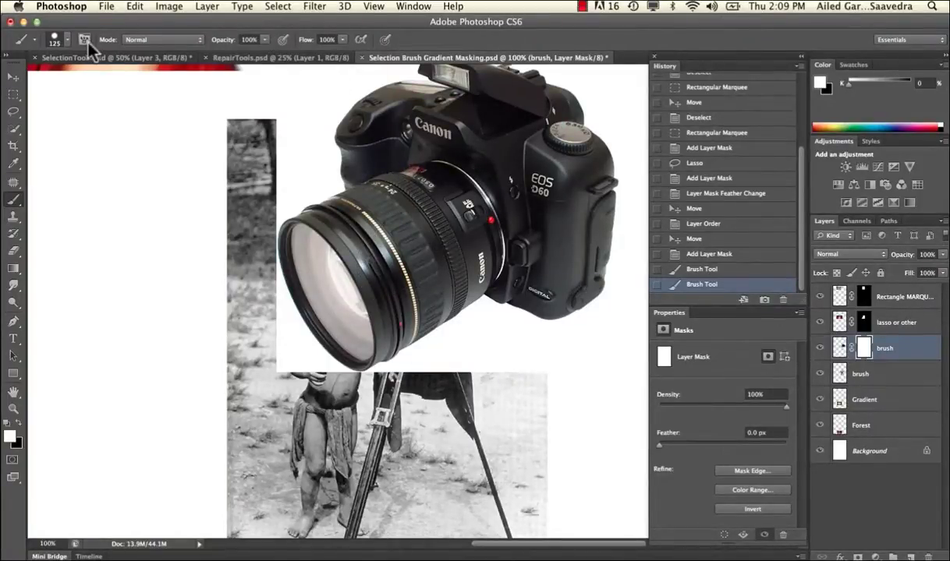
Step: Lower the brush opacity to 48% and paint black on the camera's mask over the lens barrel, making it semi-transparent
left_click(264, 39)
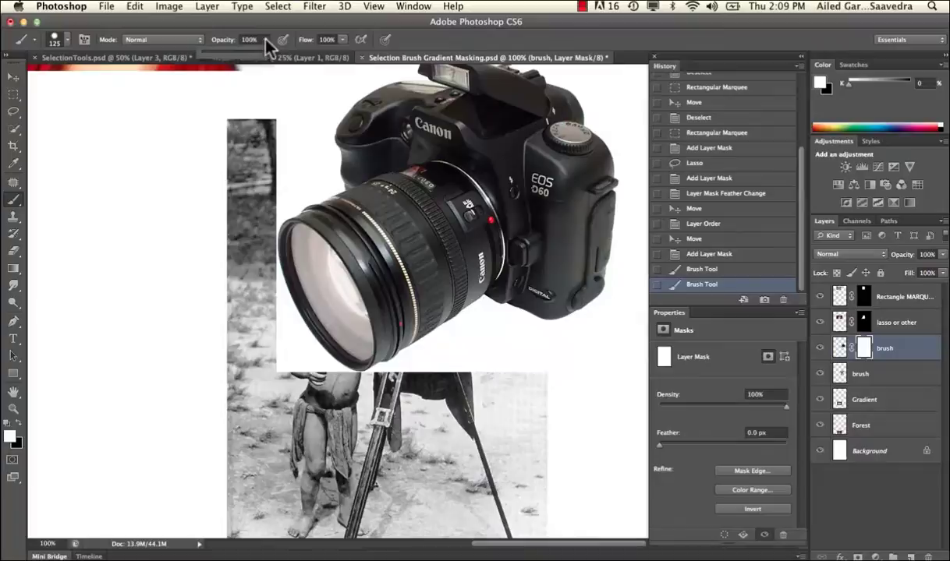
left_click(246, 75)
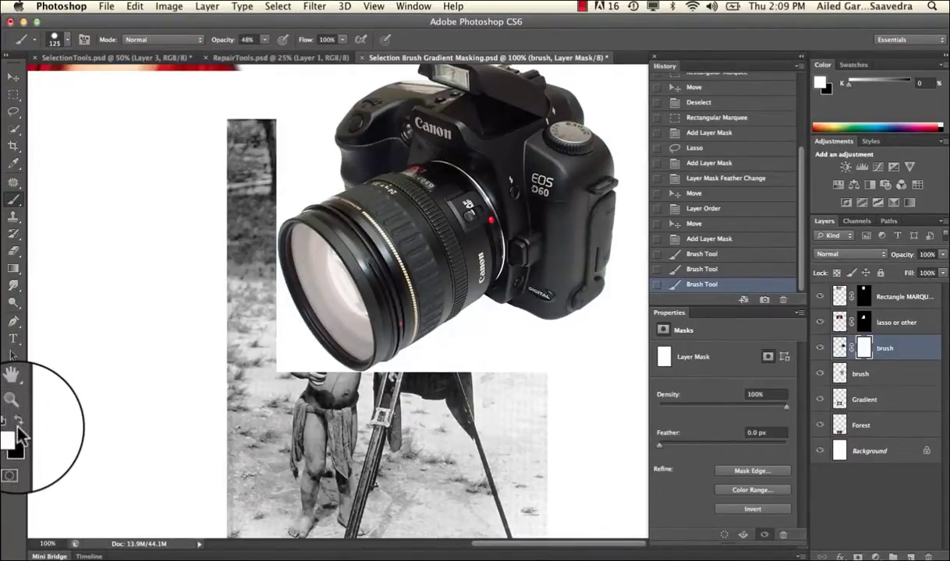
left_click(18, 421)
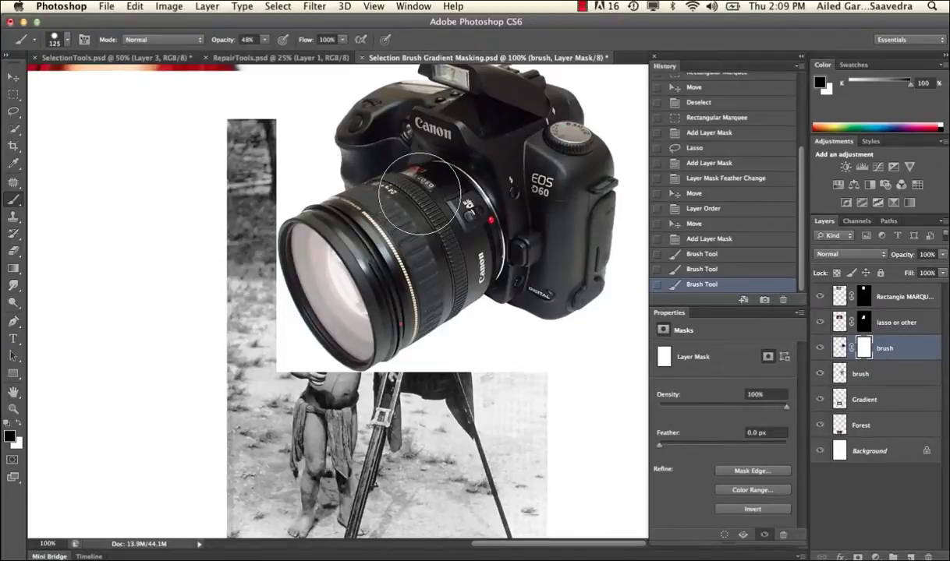
left_click(414, 193)
mouse_move(413, 193)
left_mouse_down()
mouse_move(392, 212)
mouse_move(411, 248)
mouse_move(449, 225)
mouse_move(389, 212)
mouse_move(427, 248)
mouse_move(465, 219)
mouse_move(420, 176)
mouse_move(372, 231)
mouse_move(403, 258)
mouse_move(463, 248)
mouse_move(436, 177)
mouse_move(431, 266)
mouse_move(459, 201)
mouse_move(379, 201)
mouse_move(433, 258)
mouse_move(365, 256)
mouse_move(462, 222)
mouse_move(380, 187)
mouse_move(394, 178)
mouse_move(378, 265)
mouse_move(464, 257)
mouse_move(394, 178)
mouse_move(466, 214)
mouse_move(374, 207)
left_mouse_up()
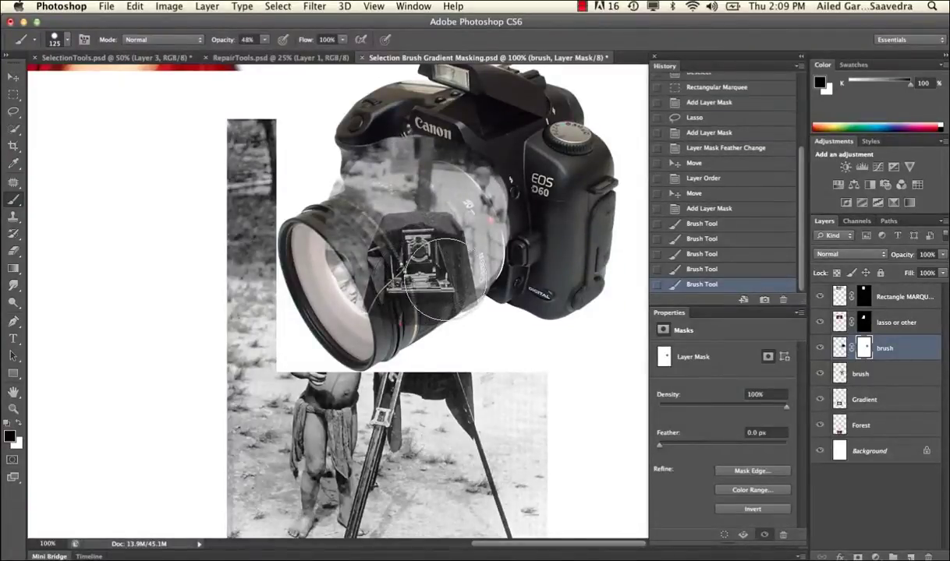
mouse_move(412, 290)
left_mouse_down()
mouse_move(473, 271)
mouse_move(355, 245)
left_mouse_up()
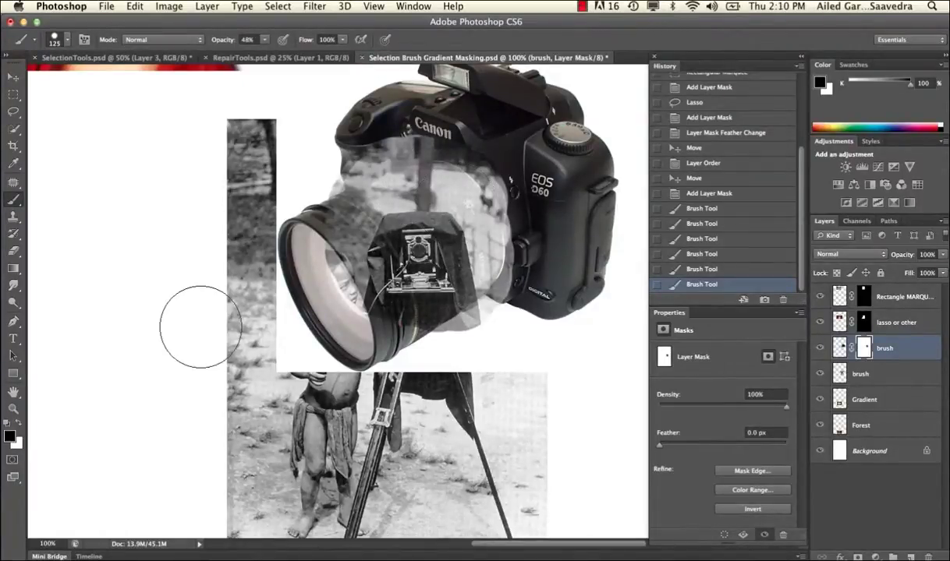
Step: Paint white at 48% opacity in repeated strokes on the mask until the camera's lens is fully restored
left_click(17, 422)
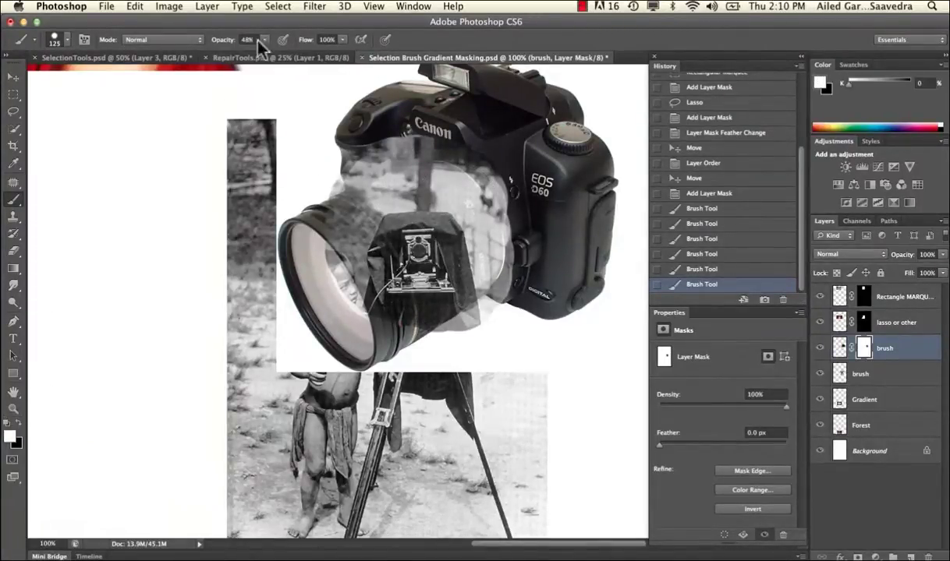
mouse_move(421, 195)
left_mouse_down()
mouse_move(366, 234)
mouse_move(414, 171)
mouse_move(422, 308)
mouse_move(370, 184)
left_mouse_up()
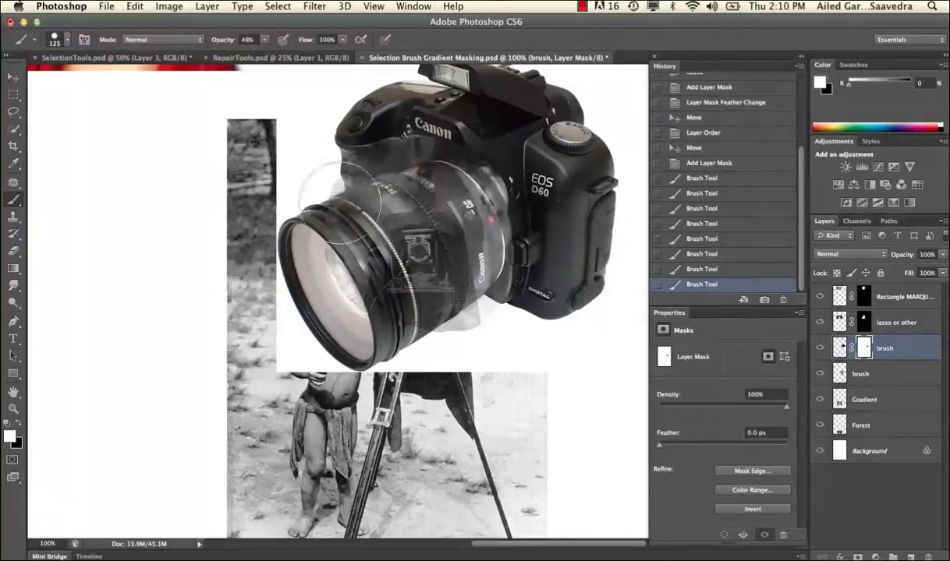
left_click_drag(394, 269, 300, 199)
mouse_move(355, 241)
left_mouse_down()
mouse_move(387, 204)
mouse_move(440, 234)
left_mouse_up()
mouse_move(386, 209)
left_mouse_down()
mouse_move(459, 210)
mouse_move(472, 265)
mouse_move(484, 217)
mouse_move(501, 229)
mouse_move(462, 247)
mouse_move(478, 240)
mouse_move(447, 213)
mouse_move(497, 205)
mouse_move(418, 268)
mouse_move(451, 272)
mouse_move(468, 312)
left_mouse_up()
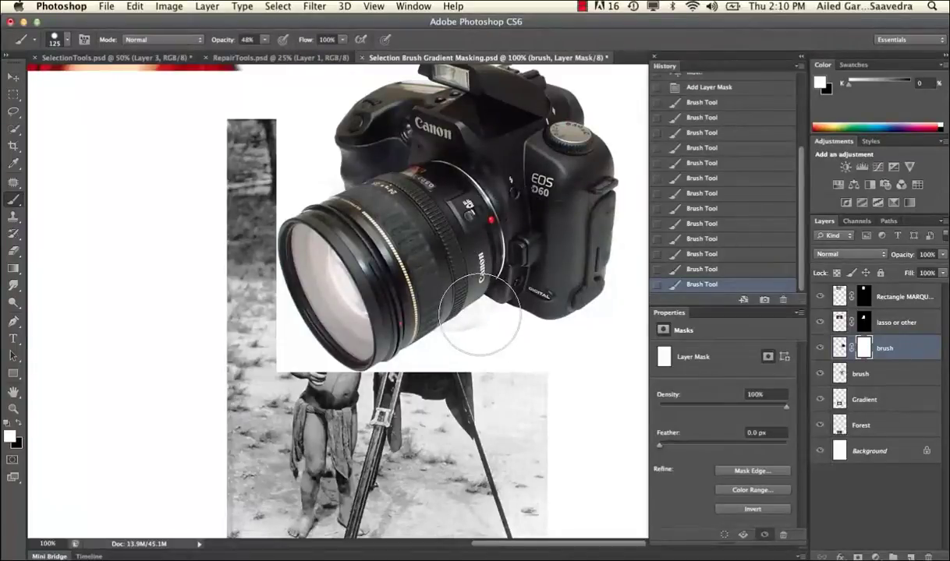
left_click_drag(407, 214, 362, 172)
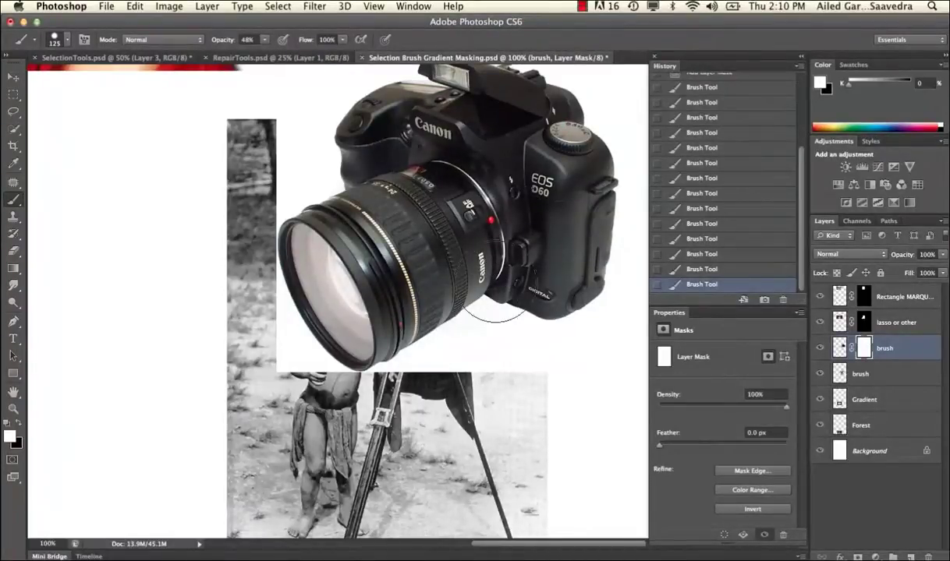
Step: Set the brush to 0% hardness and 100% opacity, and paint black on the mask over the lens and camera body
left_click(67, 39)
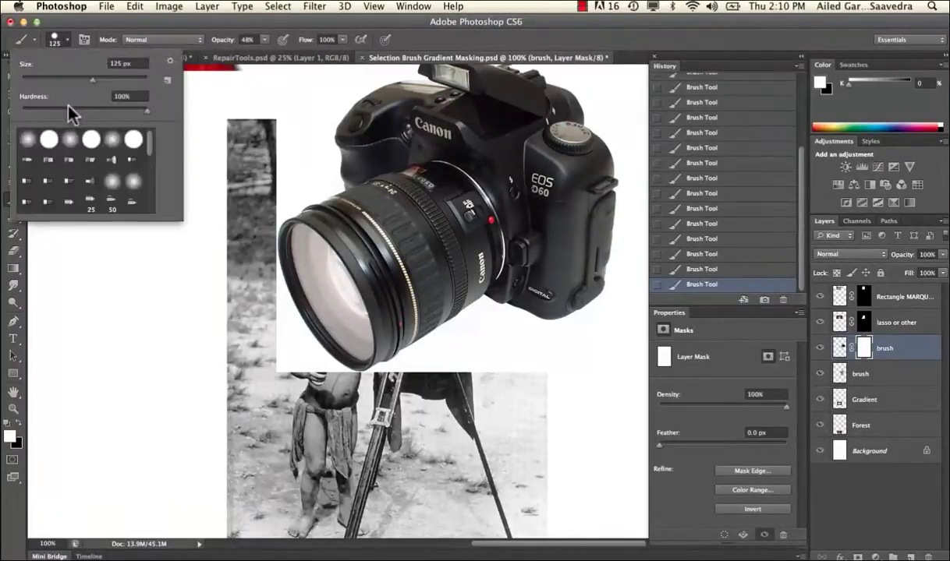
left_click_drag(66, 102, 16, 116)
left_click(265, 39)
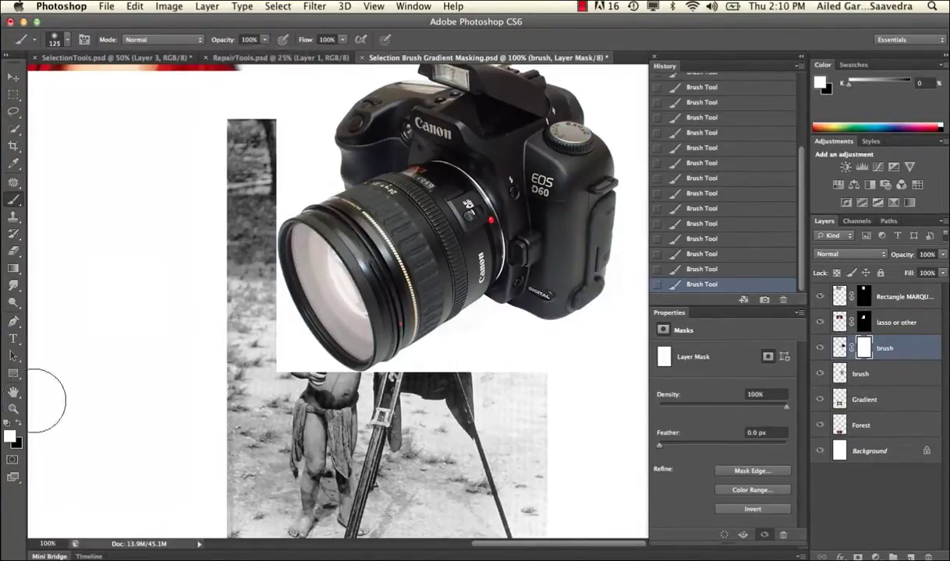
left_click(20, 426)
mouse_move(322, 272)
left_mouse_down()
mouse_move(374, 195)
mouse_move(414, 257)
mouse_move(382, 250)
mouse_move(405, 234)
mouse_move(388, 283)
mouse_move(379, 184)
mouse_move(442, 273)
mouse_move(367, 251)
mouse_move(399, 235)
left_mouse_up()
left_click(492, 149)
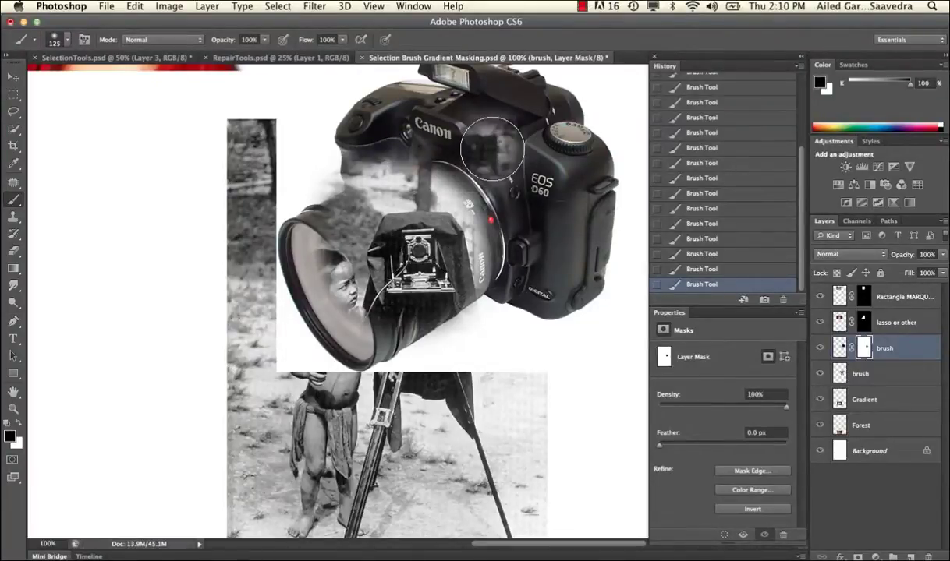
mouse_move(492, 150)
left_mouse_down()
mouse_move(483, 160)
mouse_move(472, 144)
mouse_move(476, 117)
mouse_move(507, 102)
mouse_move(510, 183)
mouse_move(456, 172)
mouse_move(491, 136)
left_mouse_up()
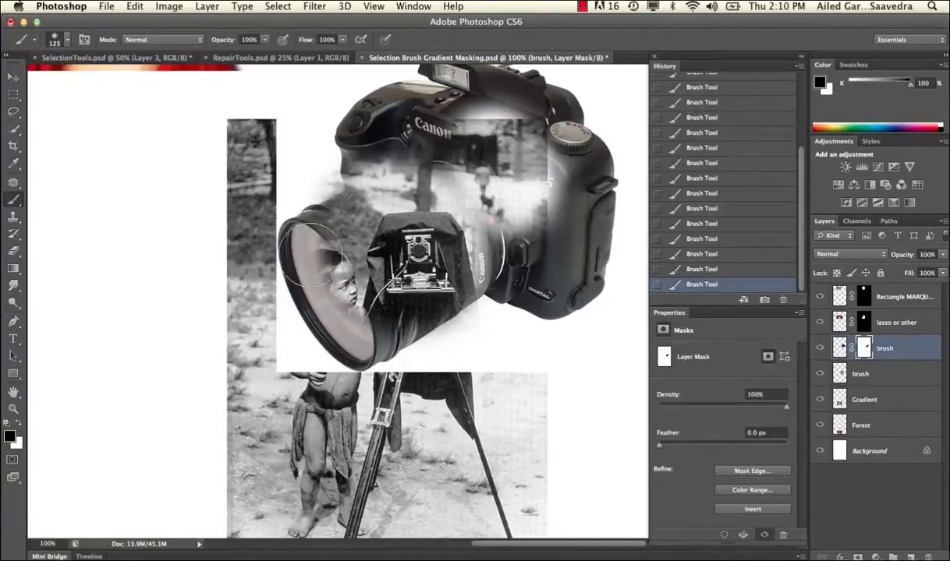
Step: Switch to white and paint over the soft-edged hidden areas of the mask to restore the whole camera
left_click(17, 421)
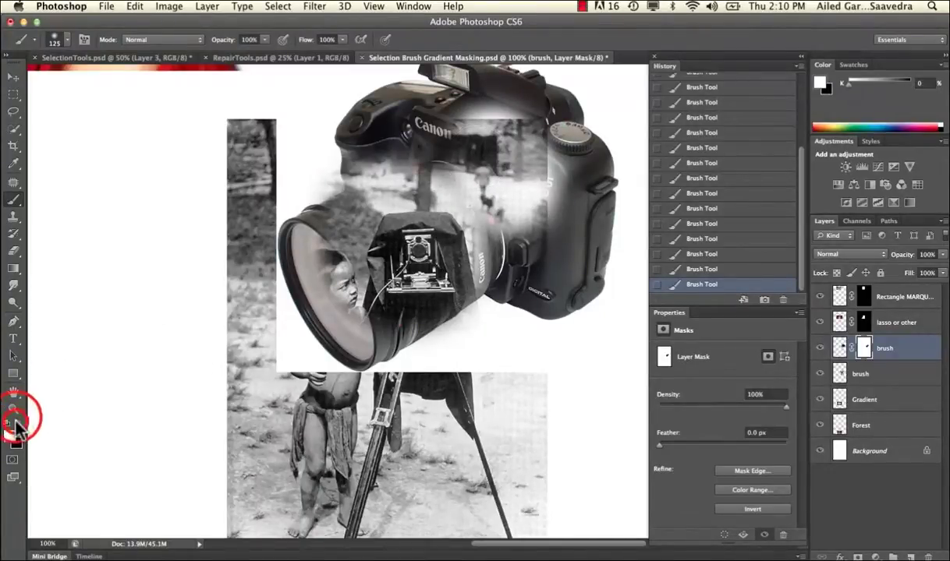
mouse_move(365, 173)
left_mouse_down()
mouse_move(375, 133)
mouse_move(403, 103)
mouse_move(370, 249)
mouse_move(304, 269)
mouse_move(321, 183)
mouse_move(363, 111)
mouse_move(405, 253)
mouse_move(390, 300)
mouse_move(439, 162)
mouse_move(475, 95)
mouse_move(482, 188)
mouse_move(513, 200)
mouse_move(525, 119)
mouse_move(538, 219)
left_mouse_up()
mouse_move(379, 262)
left_mouse_down()
mouse_move(410, 146)
mouse_move(465, 110)
mouse_move(486, 313)
mouse_move(325, 250)
mouse_move(512, 110)
mouse_move(492, 289)
left_mouse_up()
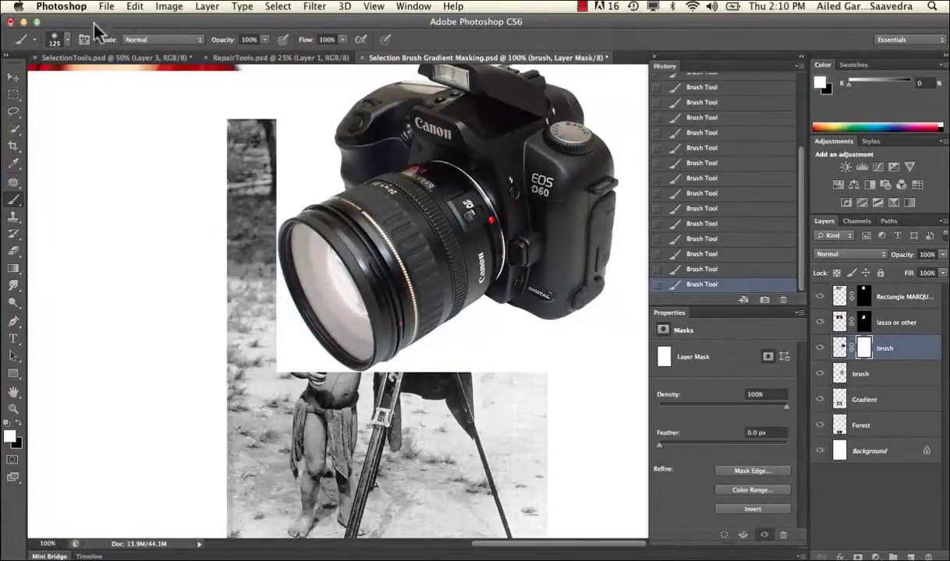
Step: Reduce the soft brush to 23 px and paint black on the mask inside the front lens glass to reveal the boy
left_click(68, 40)
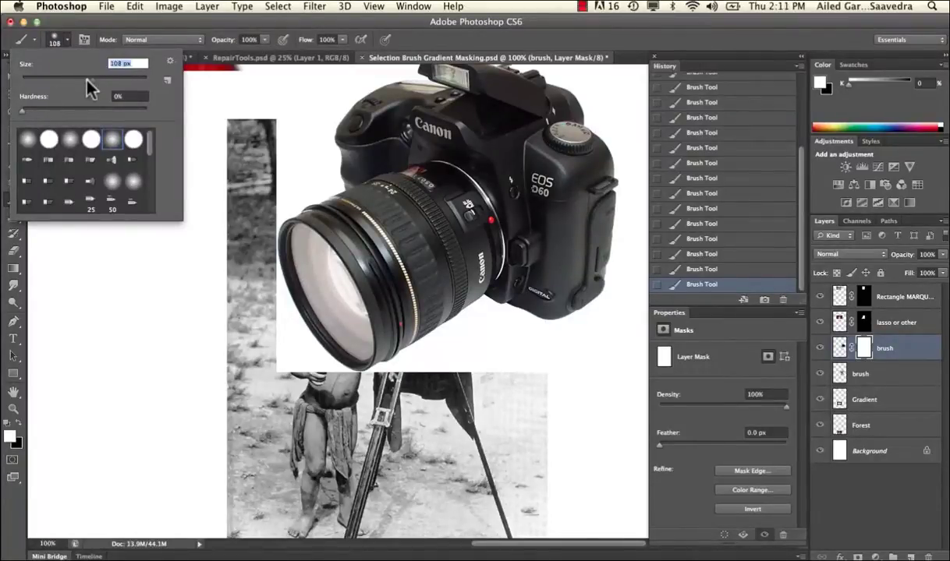
left_click_drag(85, 79, 36, 78)
left_click(68, 39)
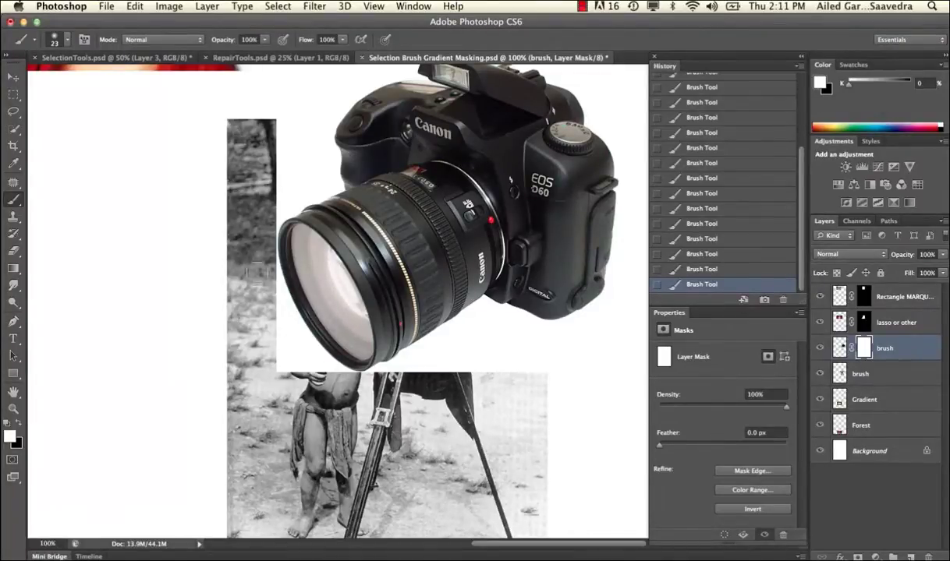
left_click(18, 422)
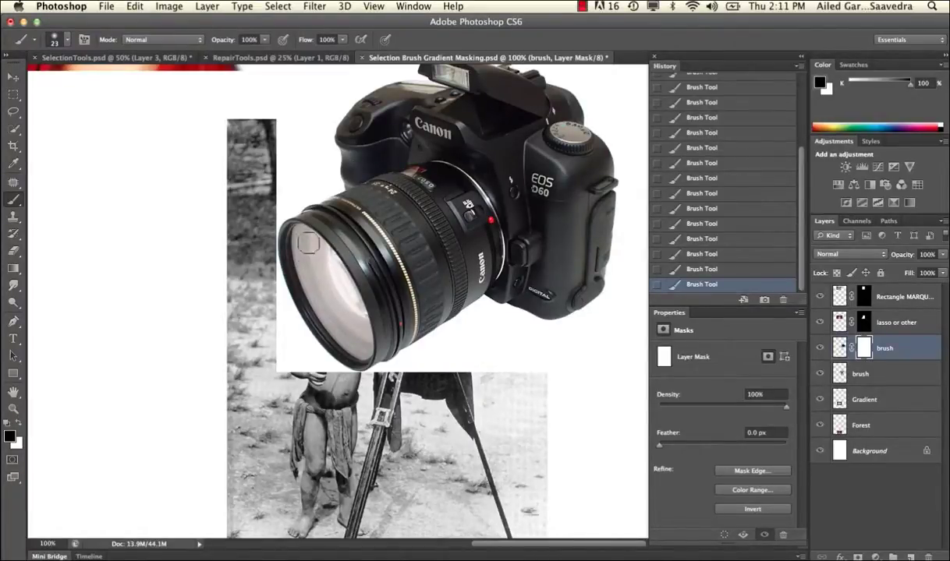
mouse_move(302, 233)
left_mouse_down()
mouse_move(284, 230)
mouse_move(296, 280)
mouse_move(332, 321)
mouse_move(301, 234)
mouse_move(343, 323)
mouse_move(288, 234)
mouse_move(320, 312)
mouse_move(326, 272)
mouse_move(273, 226)
mouse_move(351, 331)
left_mouse_up()
mouse_move(328, 274)
left_mouse_down()
mouse_move(362, 337)
mouse_move(325, 276)
left_mouse_up()
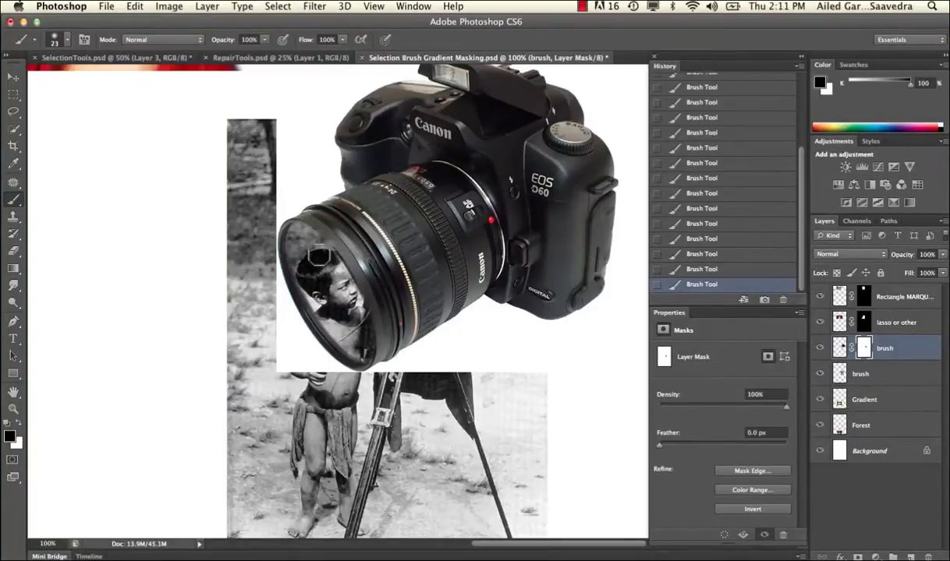
left_click_drag(355, 320, 295, 253)
left_click_drag(348, 310, 324, 274)
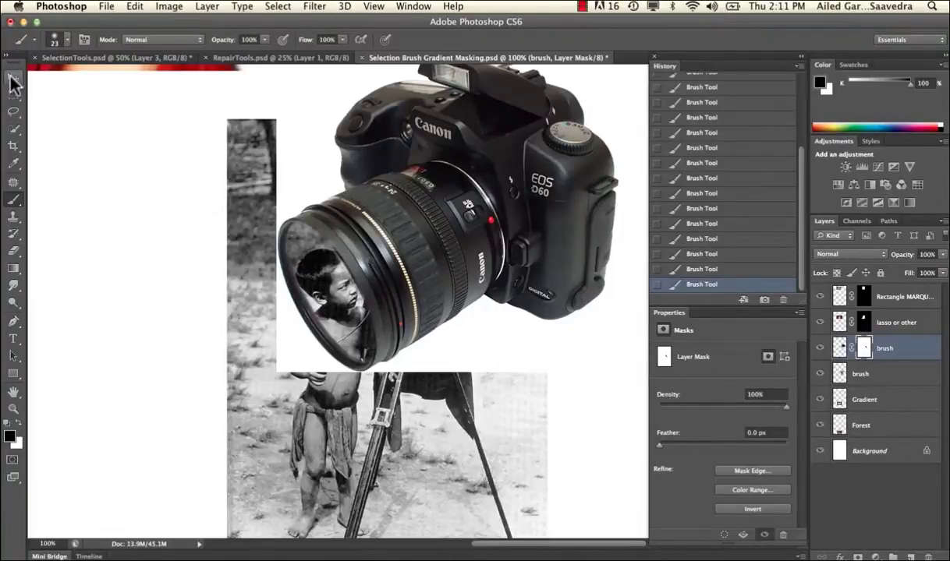
Step: Move the masked camera slightly to the left over the boy's photo
left_click(13, 81)
left_click_drag(383, 198, 355, 201)
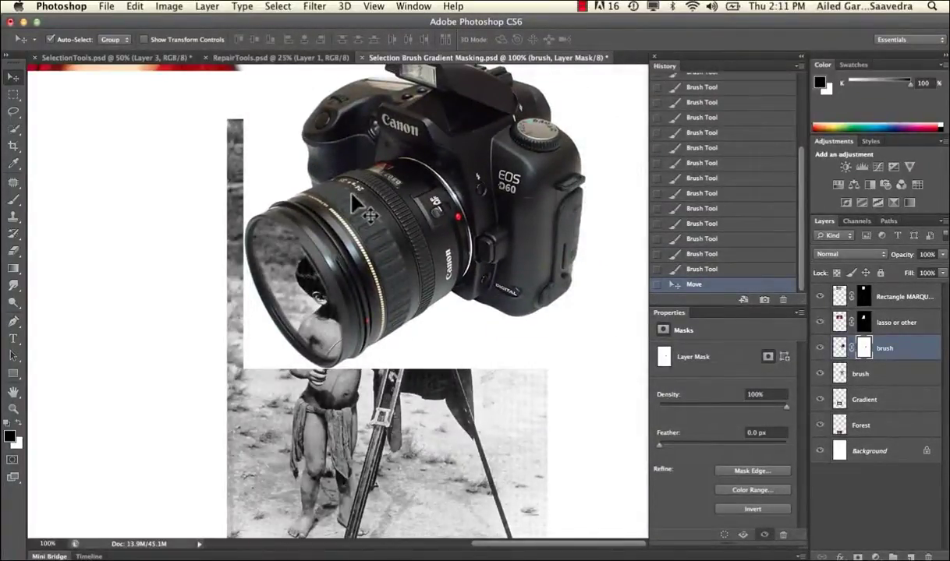
Step: Revert the document to the earliest listed Brush Tool history state and reposition the camera slightly over the boy's photo
scroll(723, 150, "up", 2)
scroll(723, 150, "up", 3)
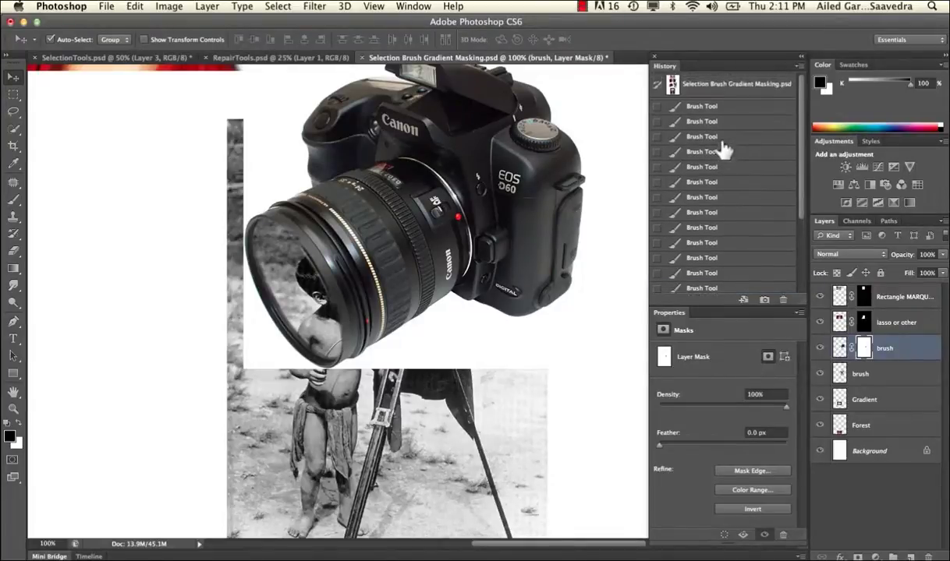
left_click(719, 106)
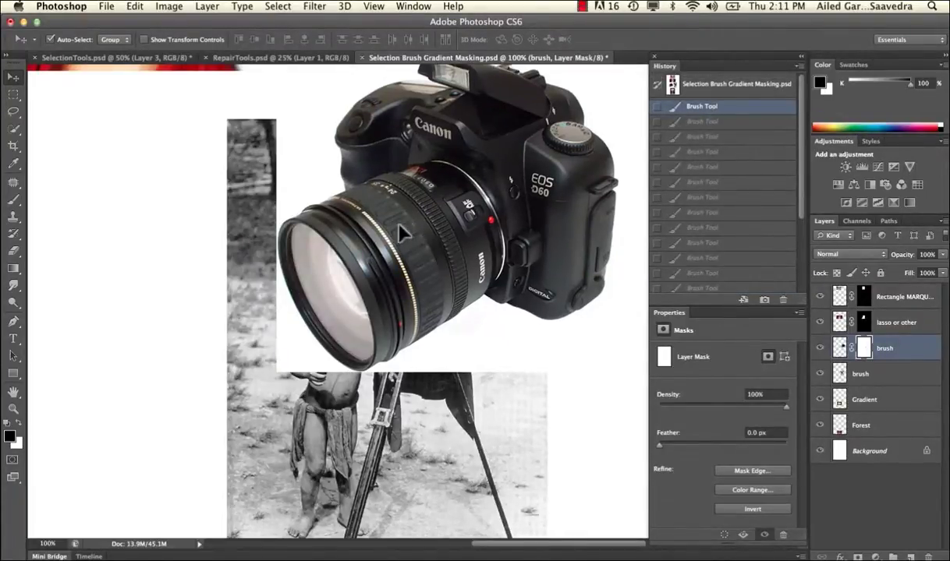
mouse_move(390, 227)
left_mouse_down()
mouse_move(536, 208)
mouse_move(414, 223)
mouse_move(421, 225)
left_mouse_up()
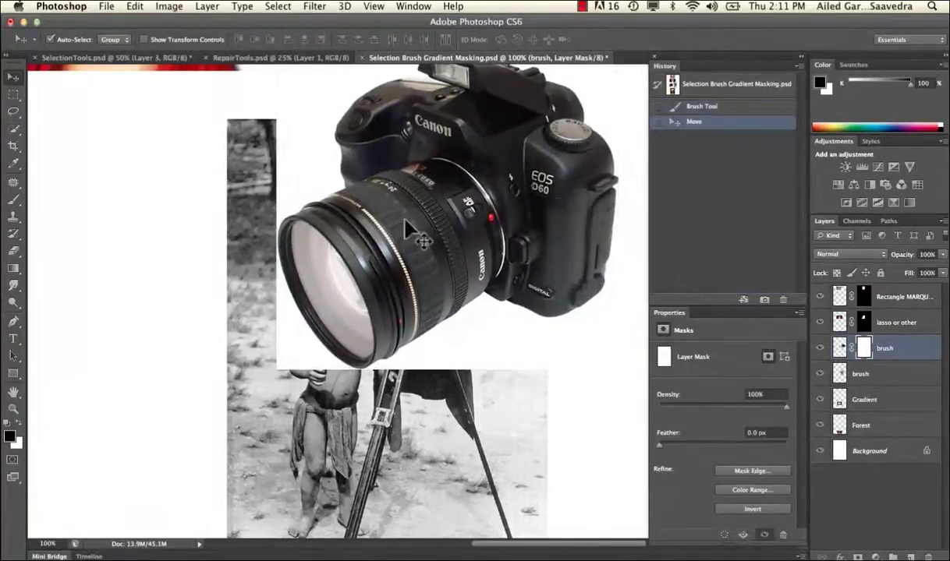
Step: Set the brush opacity to 27% and paint black on the camera mask inside the front lens glass to partly reveal the boy
left_click(14, 200)
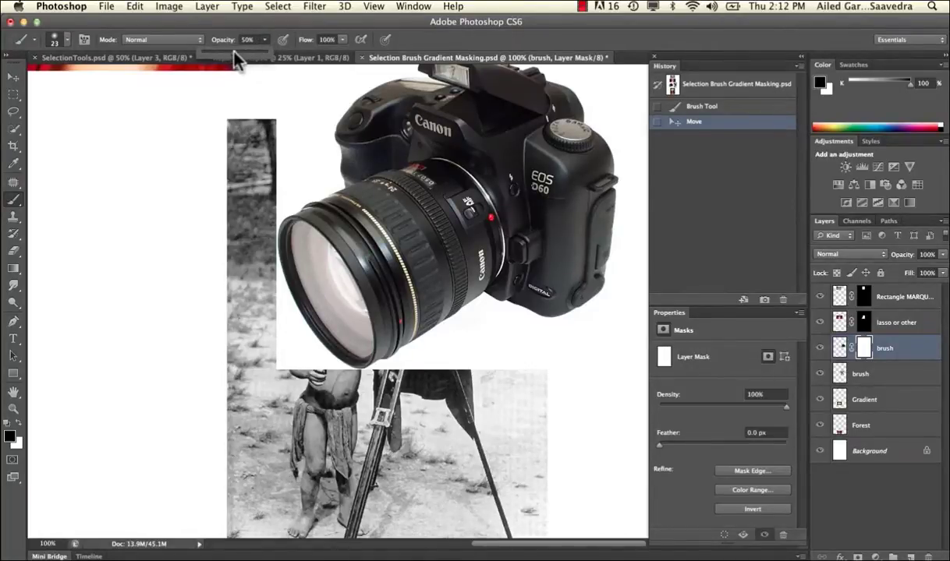
left_click_drag(233, 53, 219, 53)
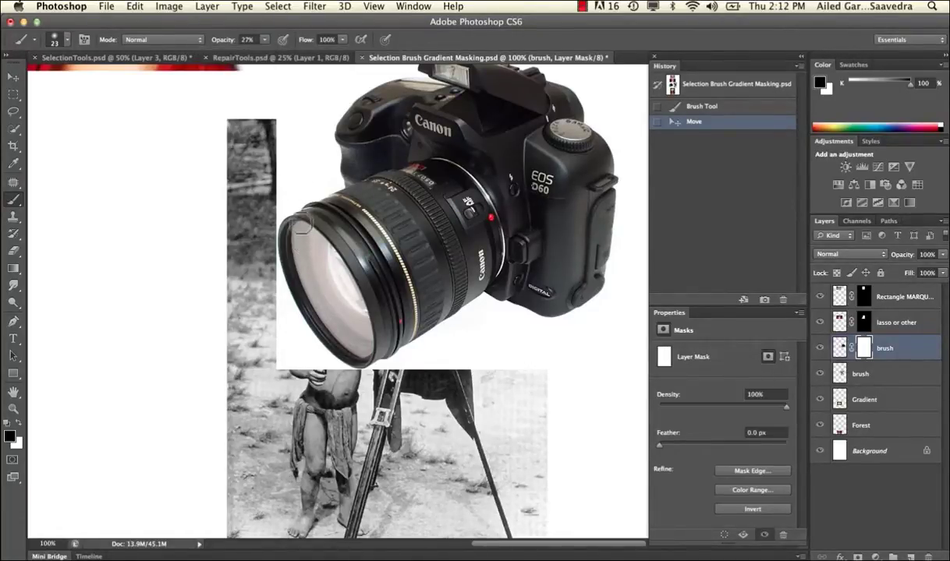
mouse_move(285, 228)
left_mouse_down()
mouse_move(309, 272)
mouse_move(278, 255)
mouse_move(298, 237)
mouse_move(311, 294)
mouse_move(360, 343)
mouse_move(357, 302)
mouse_move(317, 248)
mouse_move(341, 278)
mouse_move(354, 341)
mouse_move(307, 255)
mouse_move(352, 334)
mouse_move(312, 285)
left_mouse_up()
mouse_move(308, 238)
left_mouse_down()
mouse_move(340, 271)
mouse_move(358, 340)
mouse_move(312, 235)
mouse_move(298, 235)
mouse_move(322, 302)
mouse_move(357, 337)
mouse_move(345, 302)
mouse_move(293, 230)
mouse_move(346, 280)
mouse_move(336, 334)
left_mouse_up()
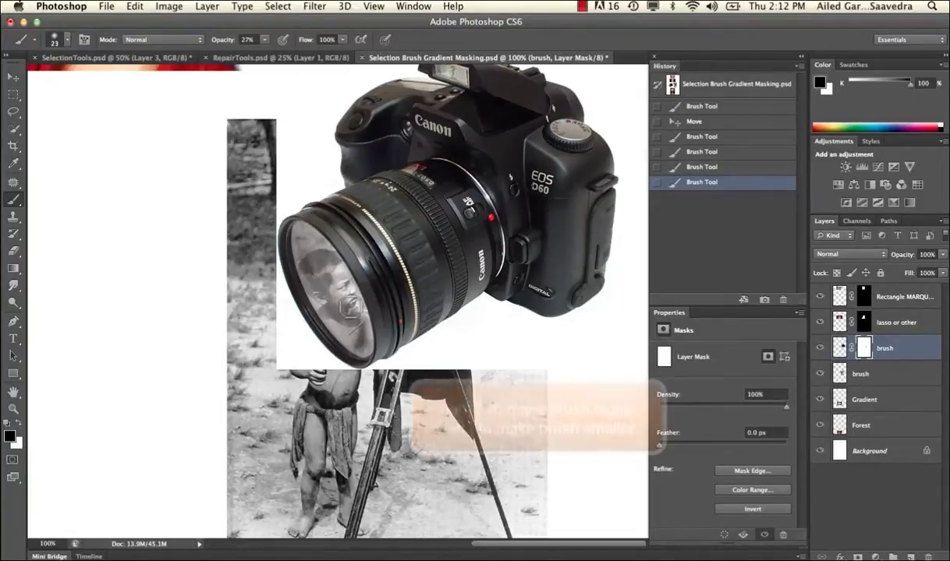
Step: Resize the brush up to 60 px and back to 45 px, and paint more of the lens glass on the mask
key("bracketright")
key("bracketright")
key("bracketright")
key("bracketright")
key("bracketright")
key("bracketright")
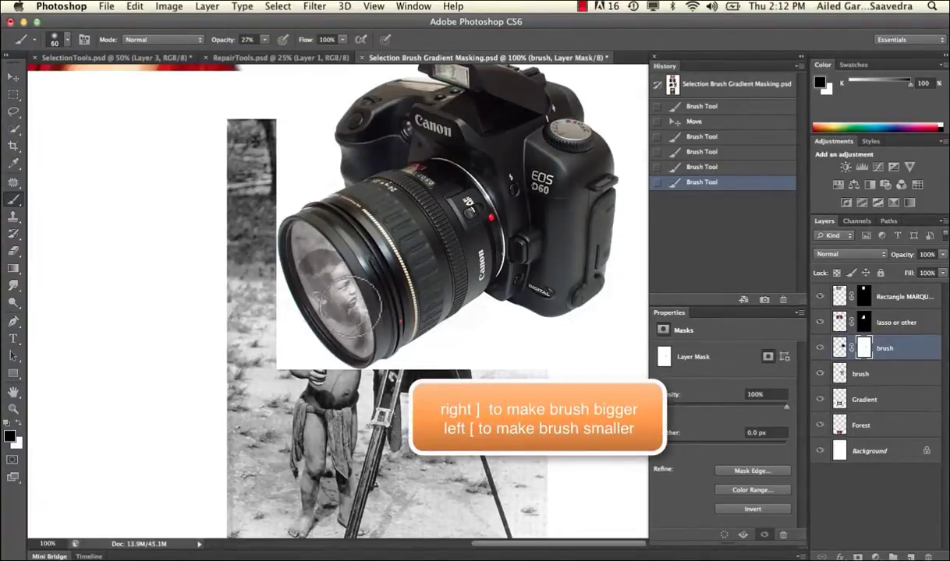
key("bracketleft")
key("bracketleft")
key("bracketleft")
key("bracketleft")
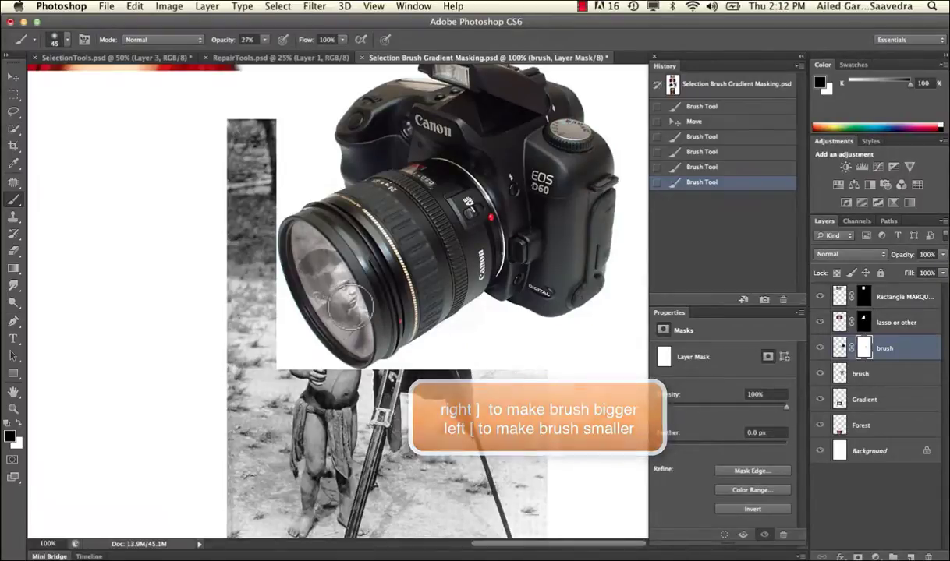
mouse_move(321, 265)
left_mouse_down()
mouse_move(363, 347)
mouse_move(314, 262)
mouse_move(349, 324)
left_mouse_up()
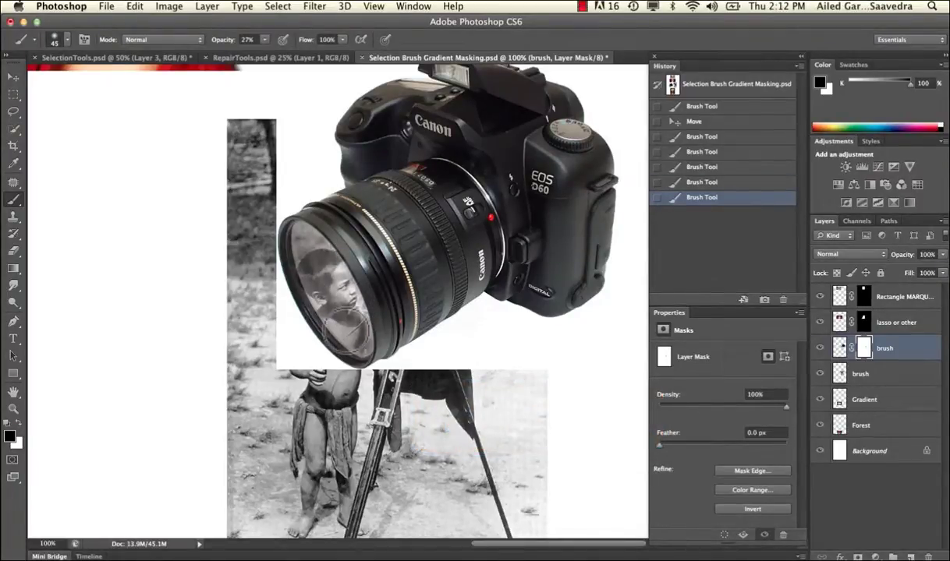
Step: Reduce the brush to 15 px and paint the mask along the lower edge of the lens glass
key("bracketleft")
key("bracketleft")
key("bracketleft")
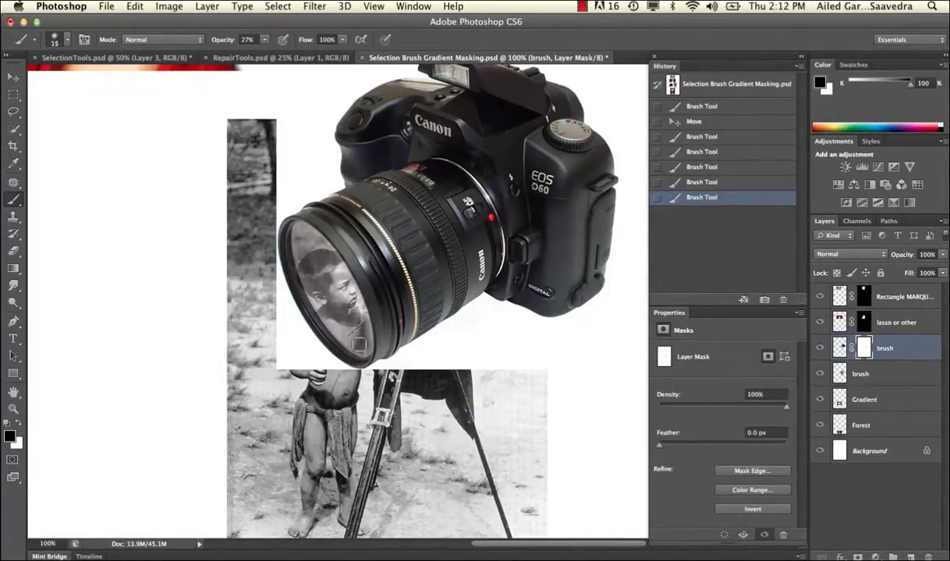
left_click_drag(367, 348, 356, 348)
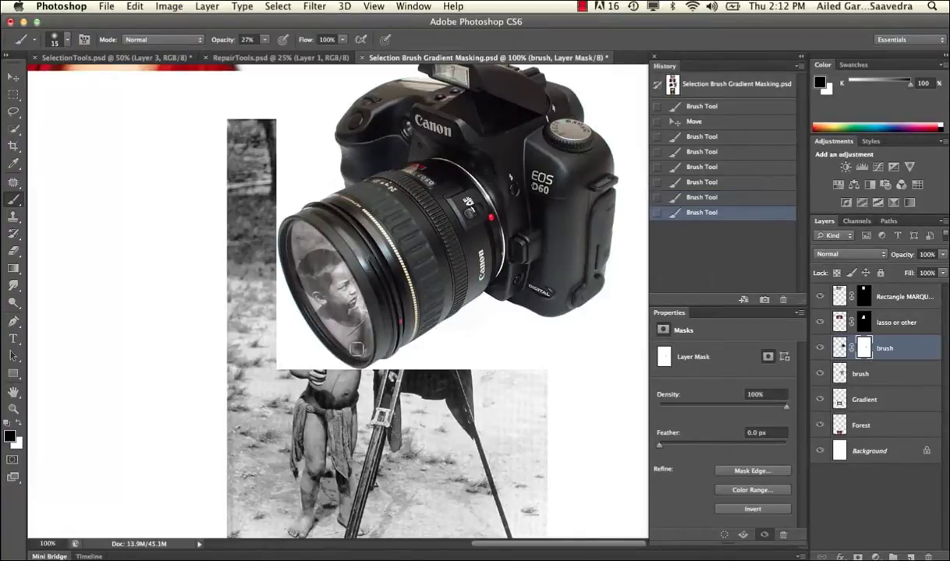
Step: Enlarge the brush to 50 px and paint the mask over the lower and middle parts of the lens glass
key("bracketright")
key("bracketright")
key("bracketright")
key("bracketright")
key("bracketright")
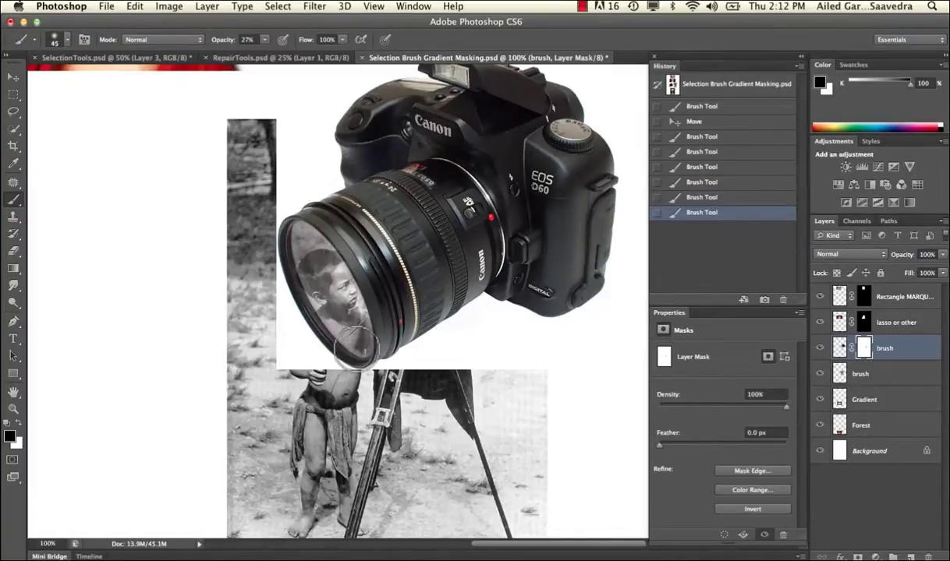
left_click_drag(340, 333, 339, 297)
Step: Duplicate the masked camera layer and arrange the two cameras side by side, with the copy over the boy's photo
key("super+minus")
key("super+minus")
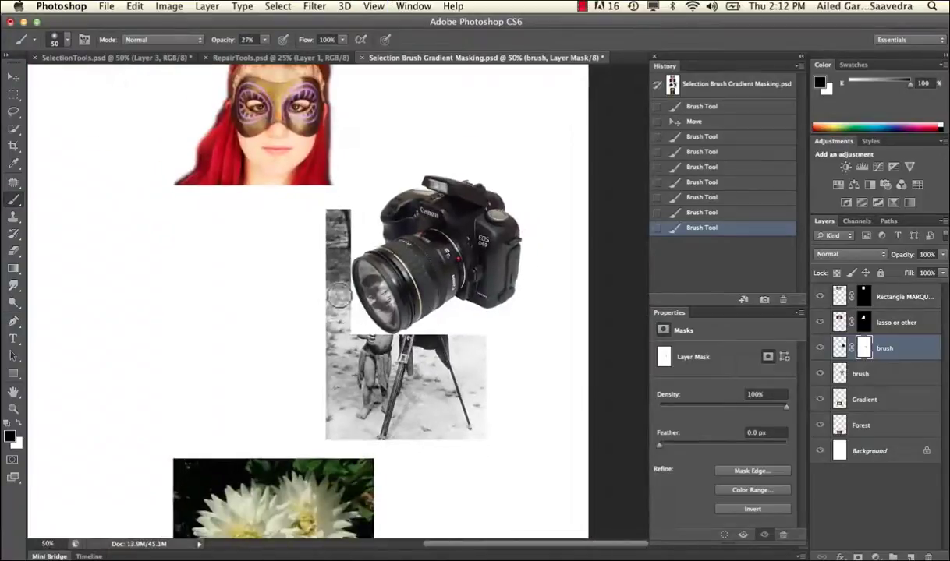
left_click(14, 78)
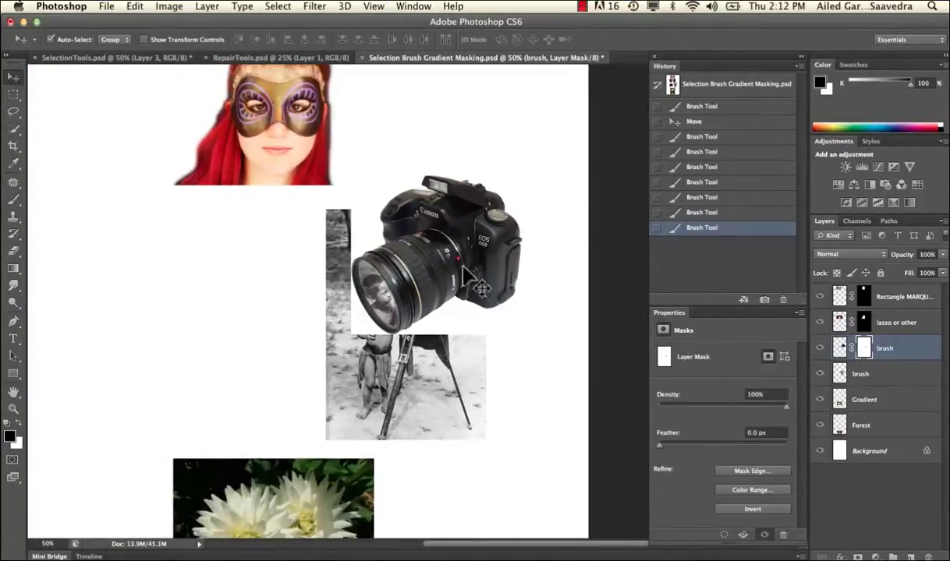
left_click_drag(468, 275, 450, 304)
mouse_move(921, 366)
left_mouse_down()
mouse_move(916, 515)
mouse_move(926, 536)
mouse_move(912, 556)
left_mouse_up()
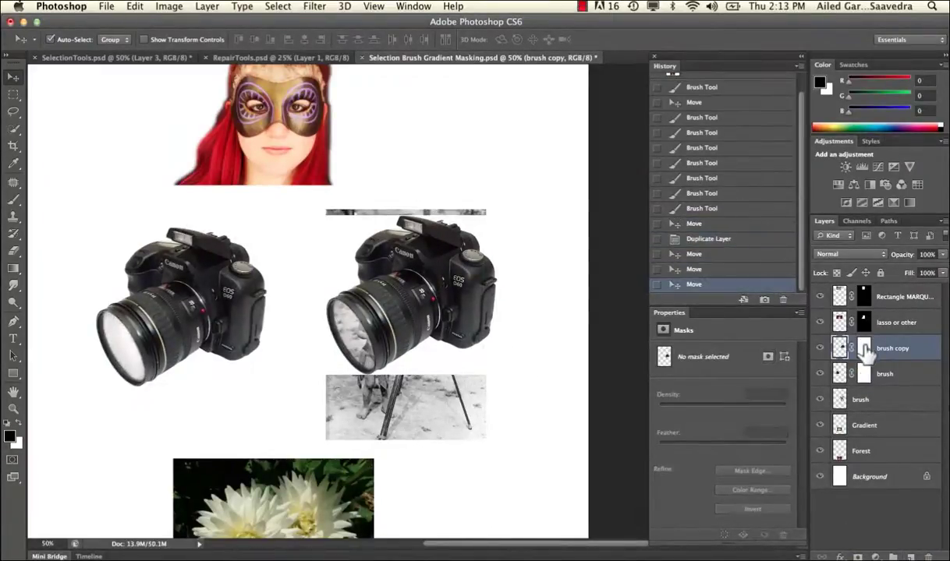
Step: Delete the camera copy's layer mask without applying it and reposition that camera over the boy's photo
left_click(863, 348)
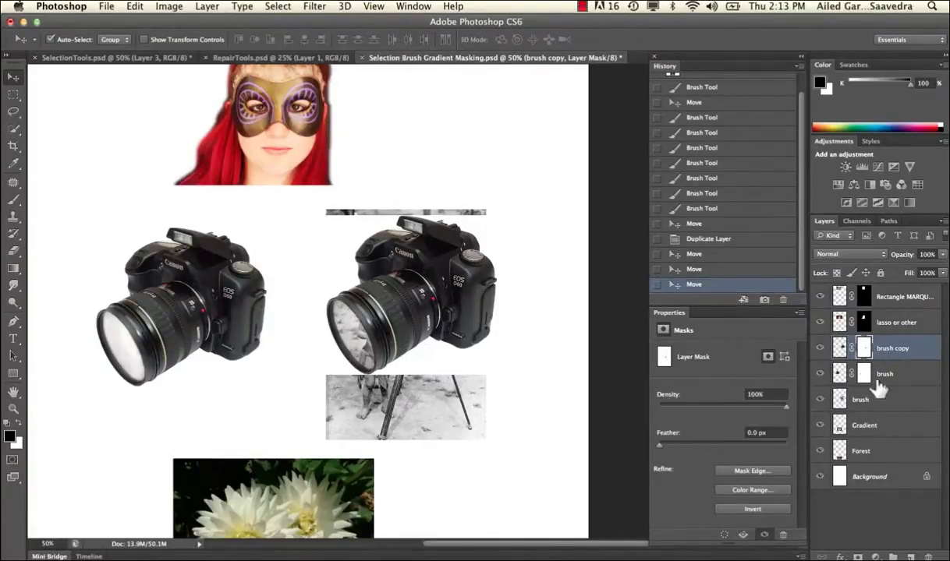
left_click(928, 552)
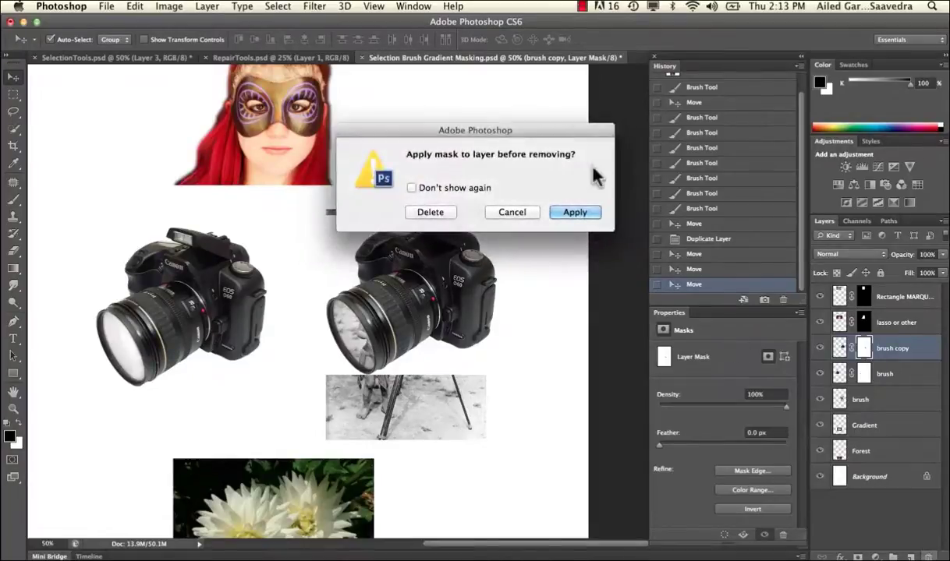
left_click(437, 213)
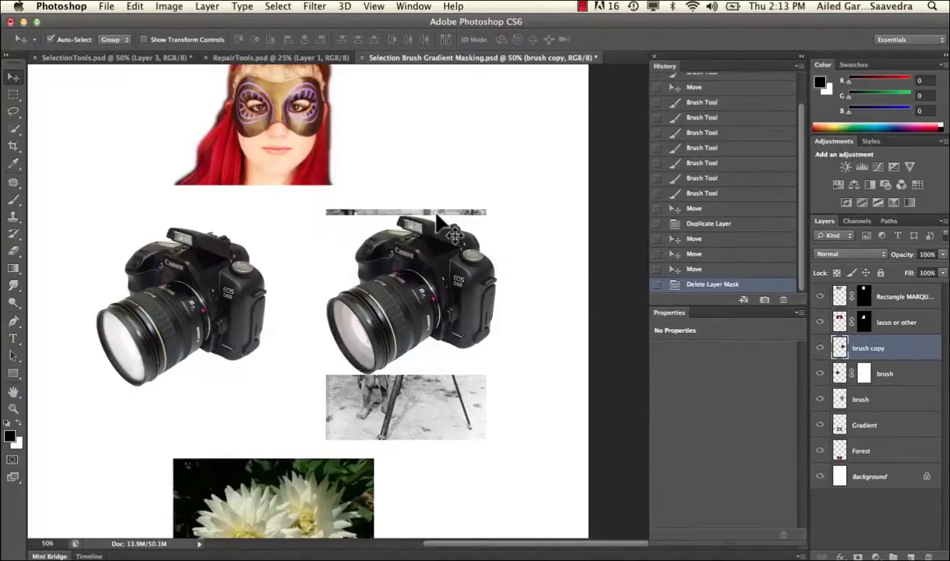
mouse_move(439, 218)
left_mouse_down()
mouse_move(396, 255)
mouse_move(418, 278)
mouse_move(394, 255)
mouse_move(402, 263)
left_mouse_up()
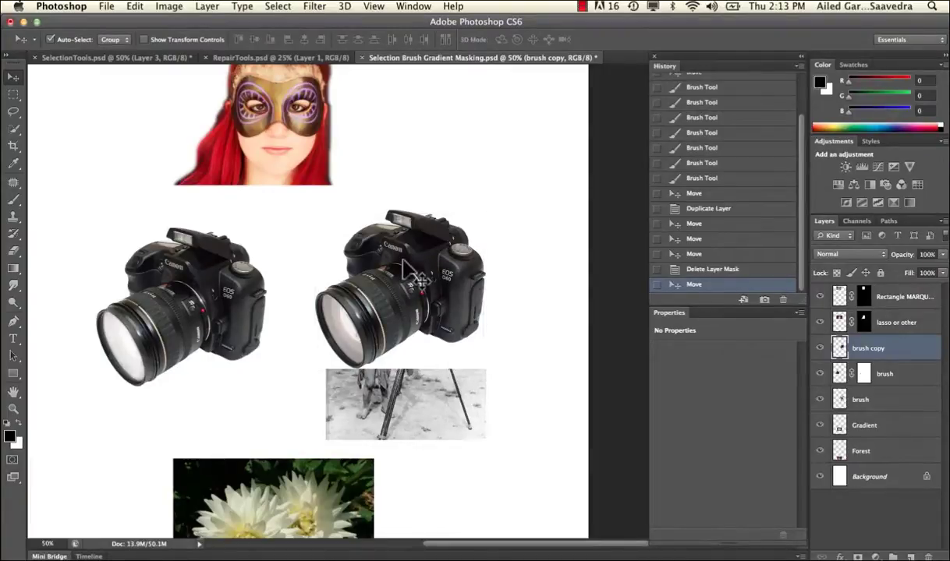
Step: Select all the white background areas around the camera copy with the Magic Wand at tolerance 7
left_click(14, 128)
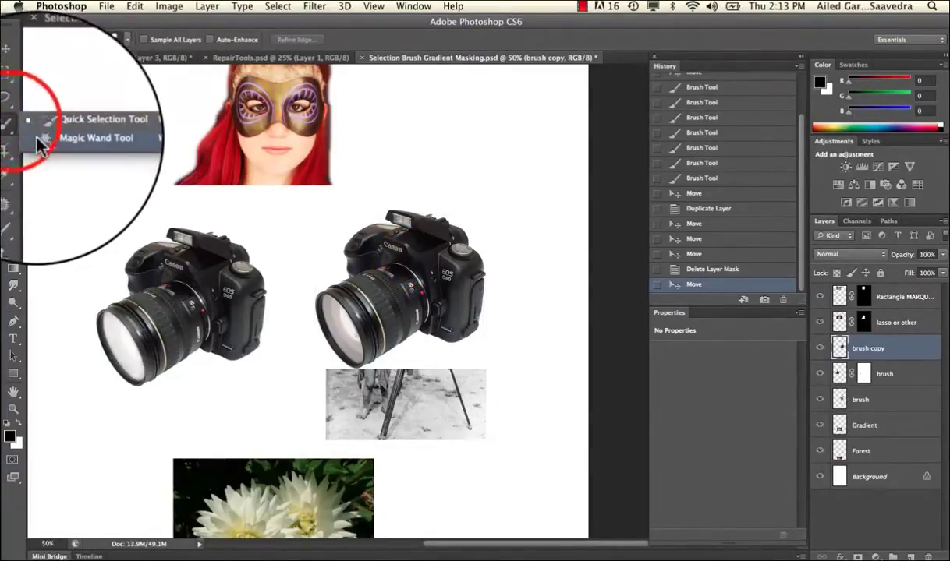
left_click(39, 141)
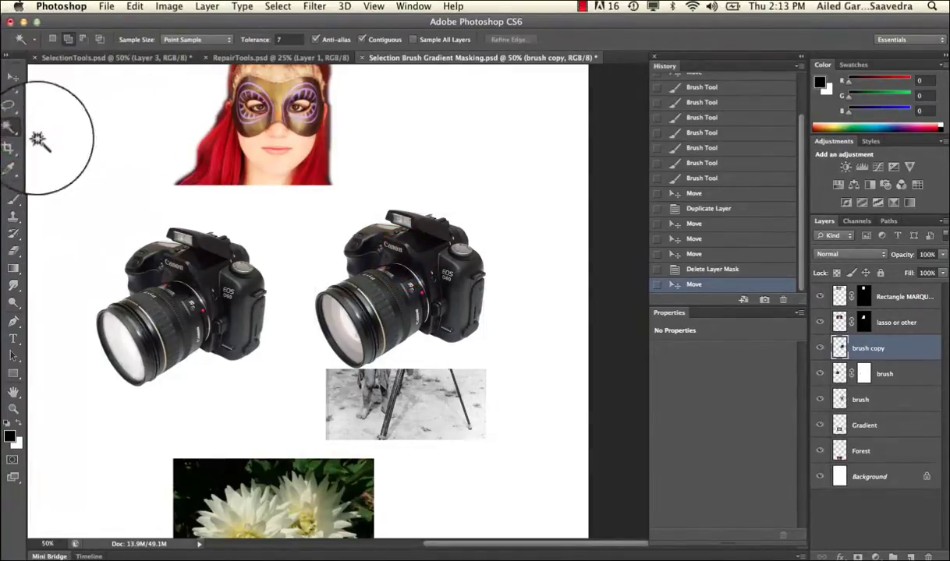
left_click(336, 246)
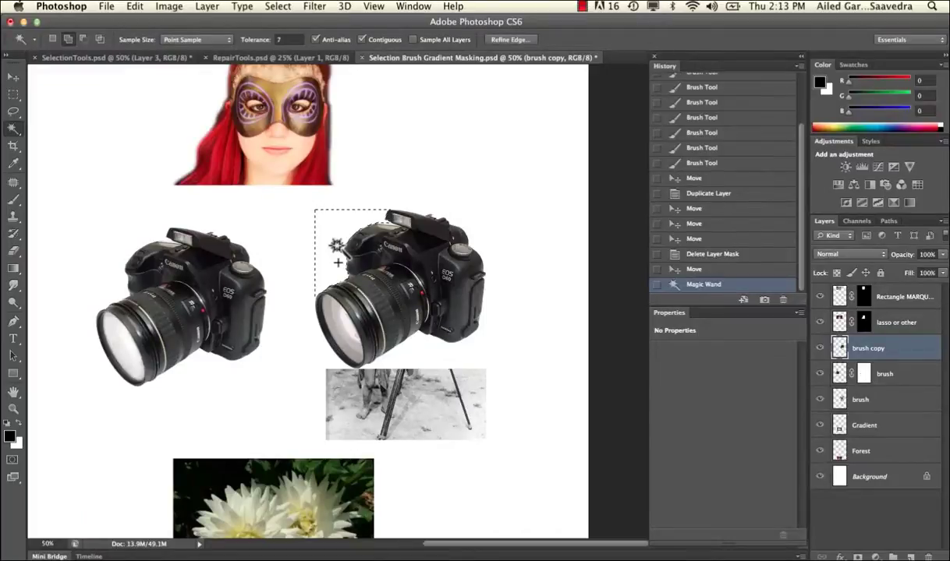
left_click(413, 350, "shift")
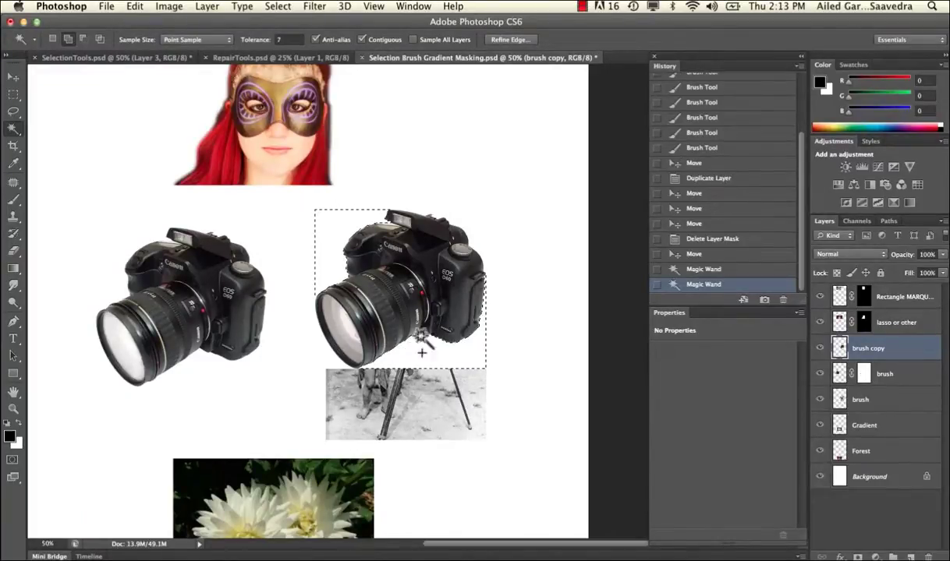
left_click(477, 227, "shift")
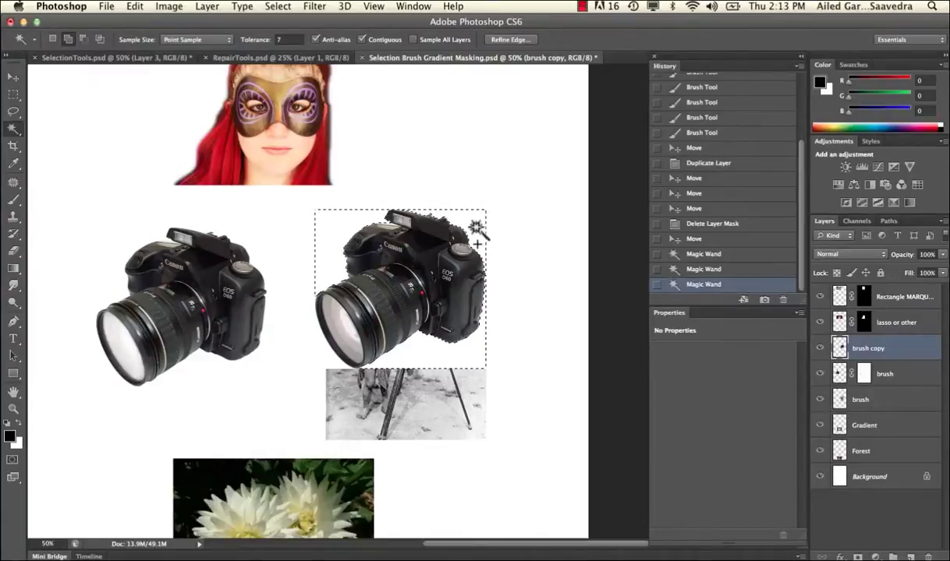
left_click(329, 351, "shift")
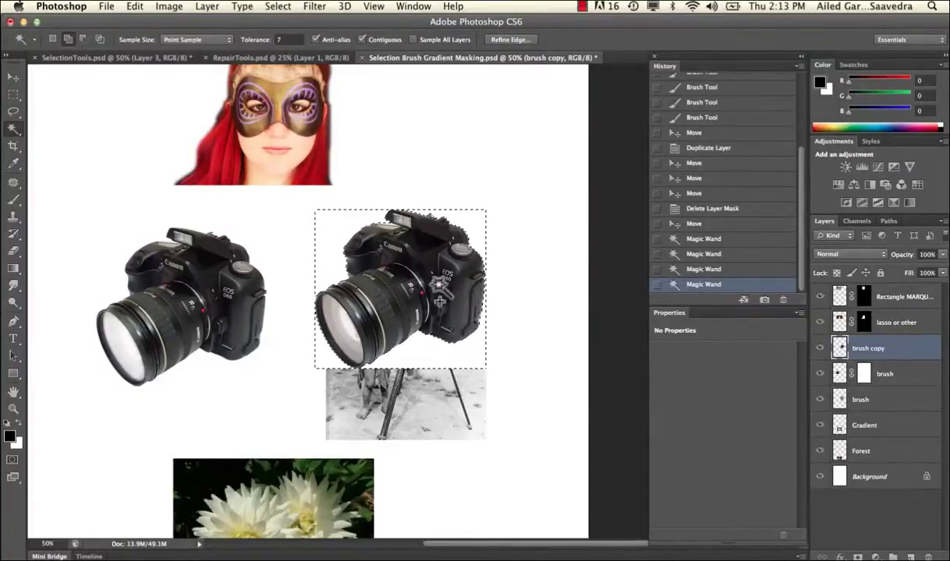
Step: Add a layer mask to the camera copy from the inverted selection and move the camera lower over the boy's photo
left_click(276, 6)
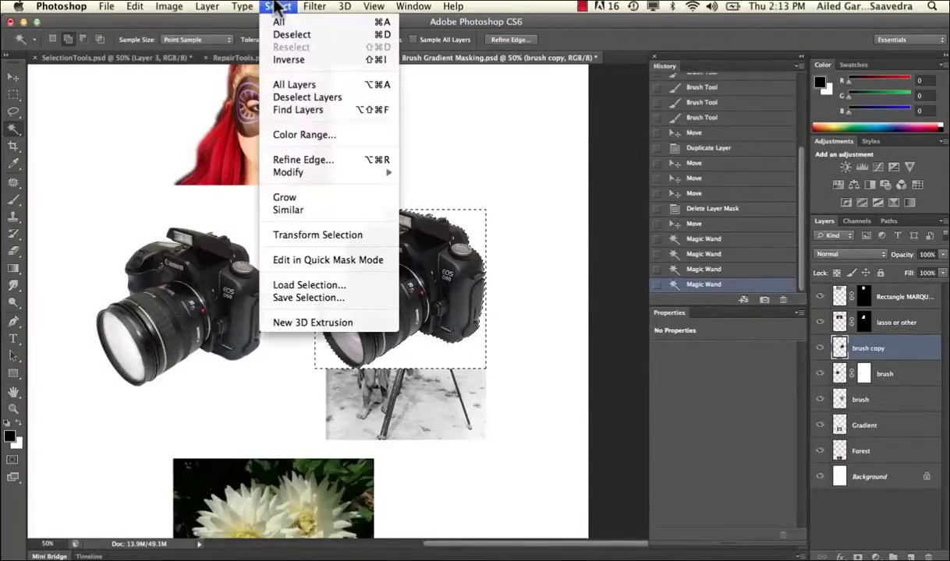
left_click(283, 61)
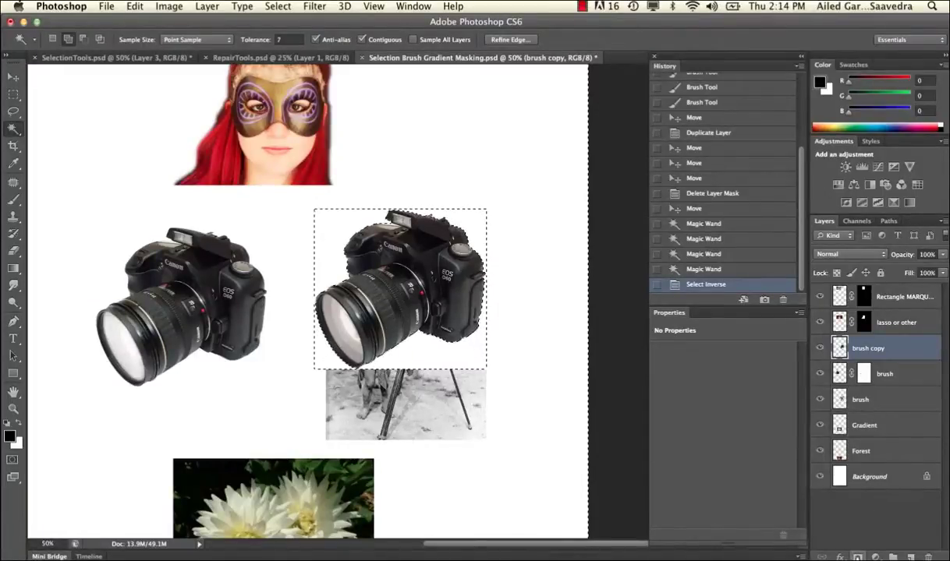
left_click(857, 557)
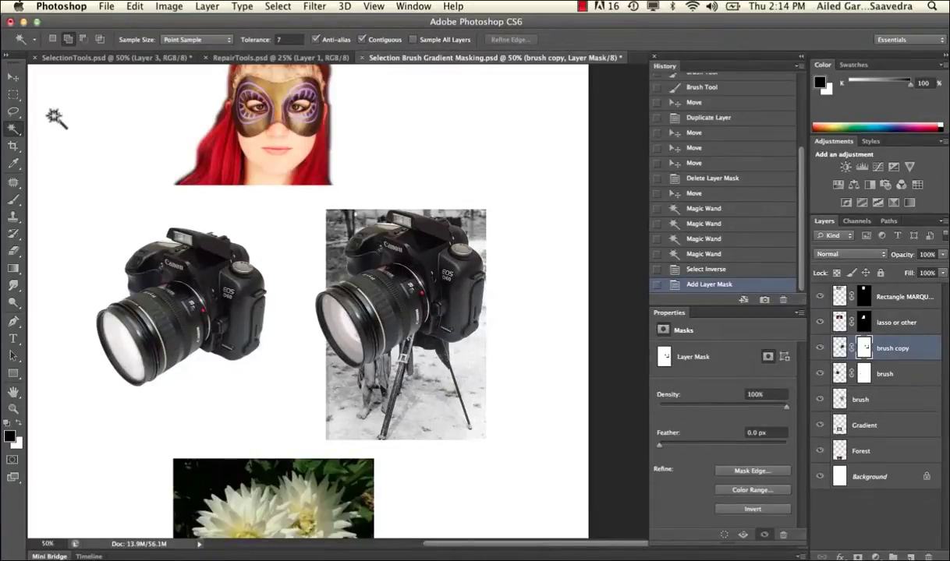
left_click(13, 77)
left_click_drag(418, 309, 421, 331)
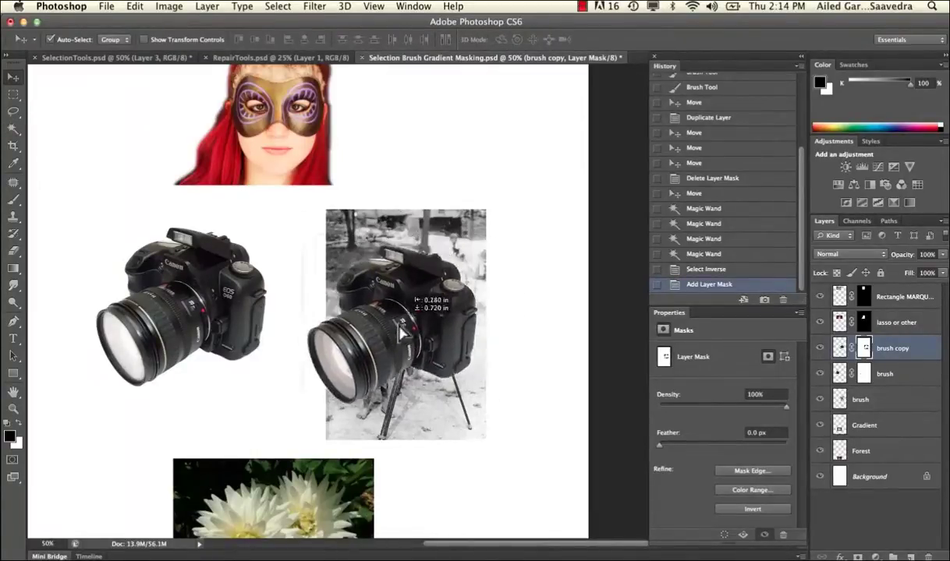
Step: Move the white flowers picture down so that it overlaps the upper part of the forest picture
scroll(343, 219, "down", 5)
scroll(343, 218, "left", 1)
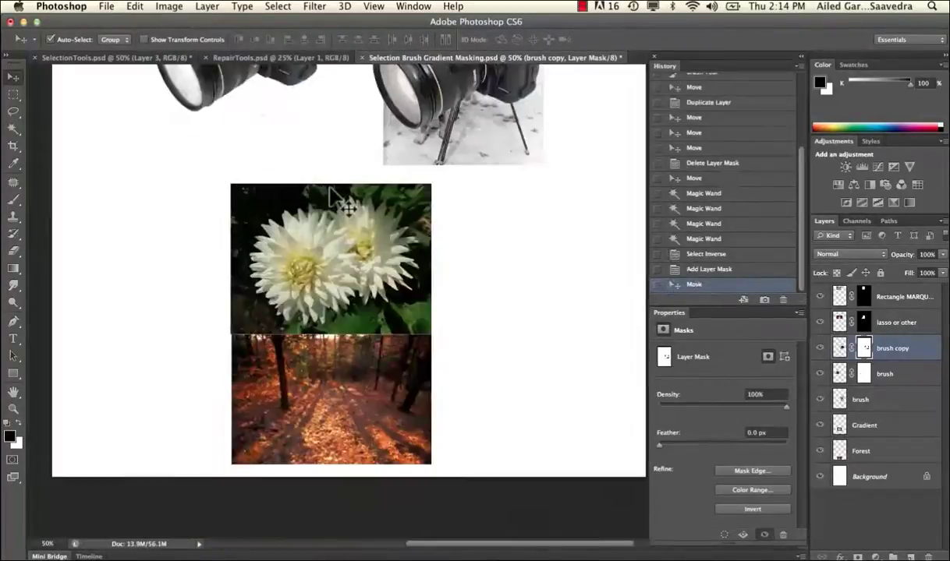
left_click(338, 282)
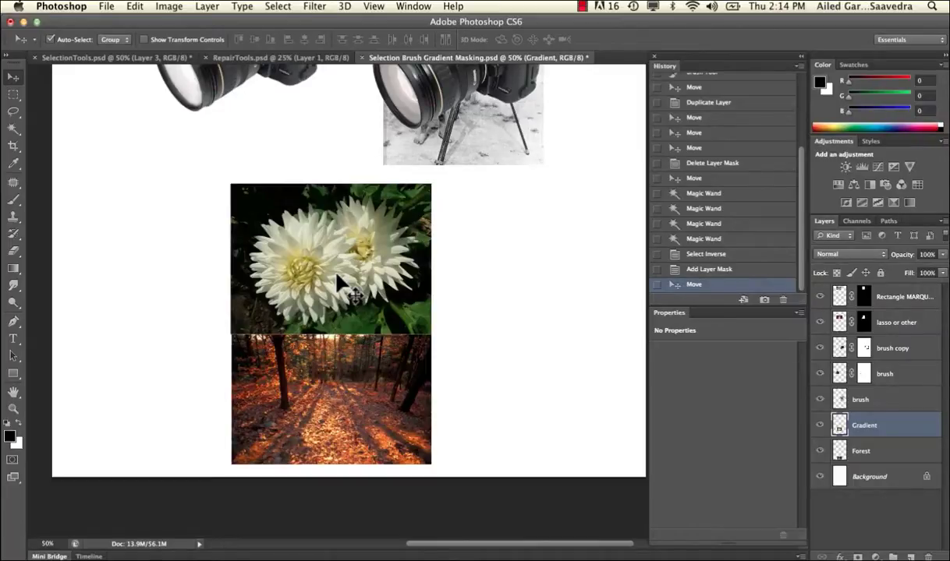
left_click_drag(327, 224, 341, 320)
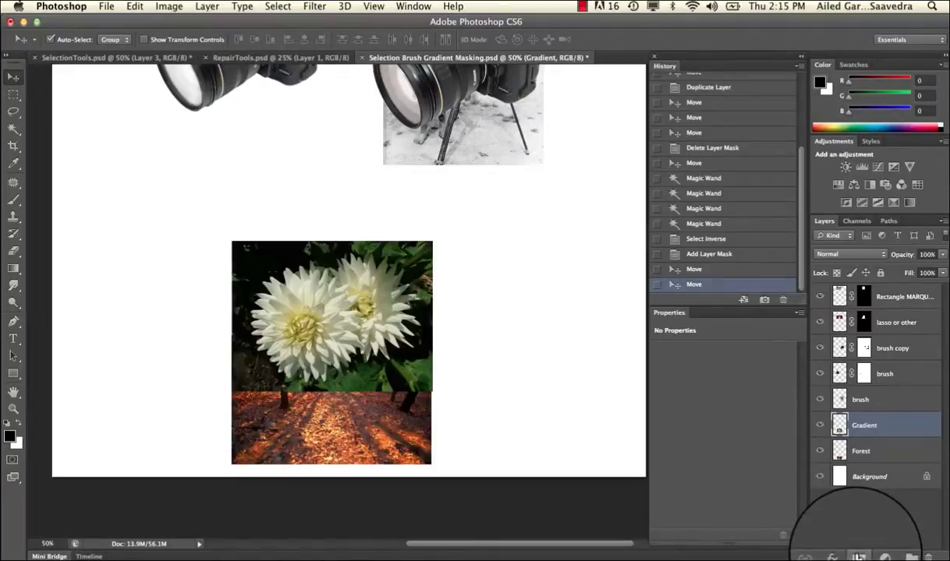
Step: Add a layer mask to the Gradient layer and draw a short reversed linear gradient upward from the flowers' lower edge
left_click(858, 557)
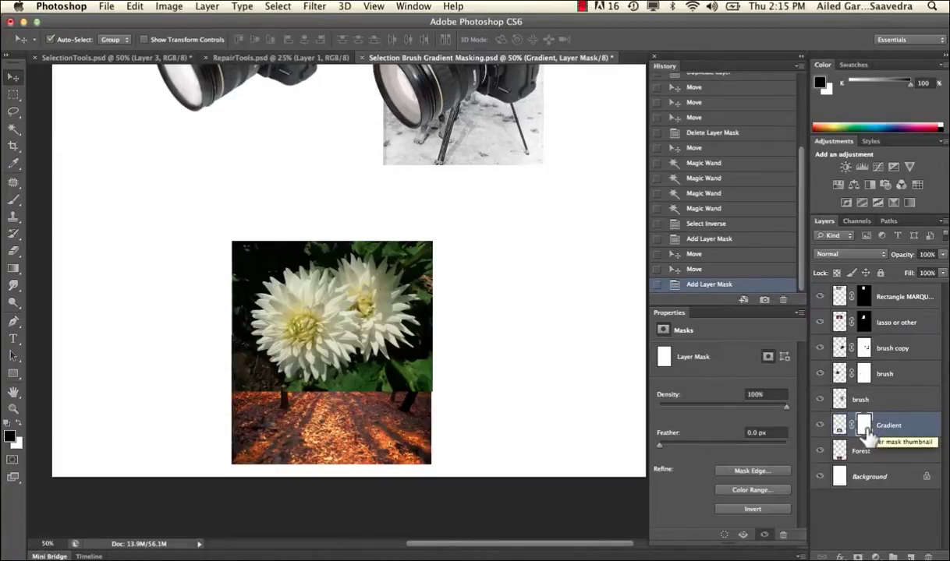
left_click(11, 271)
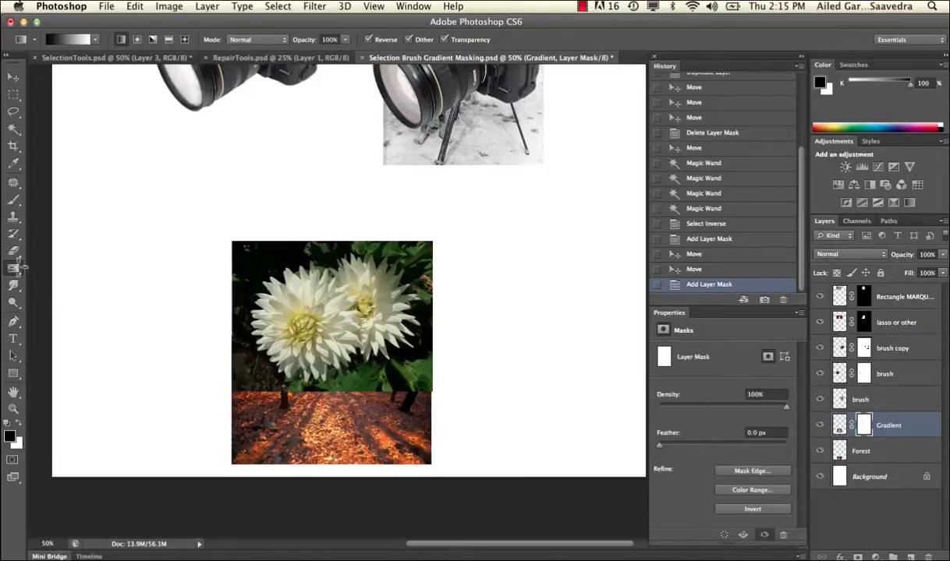
left_click(861, 425)
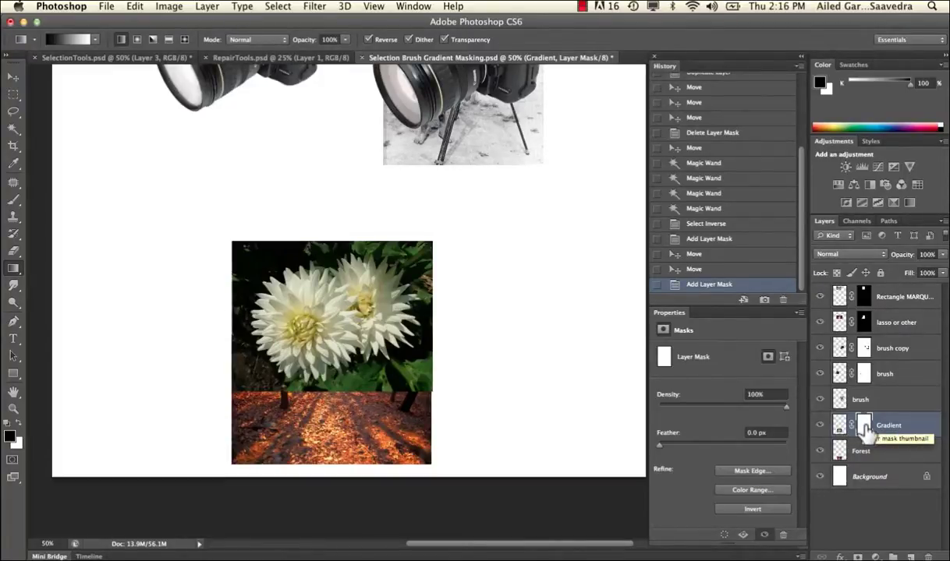
left_click(865, 428)
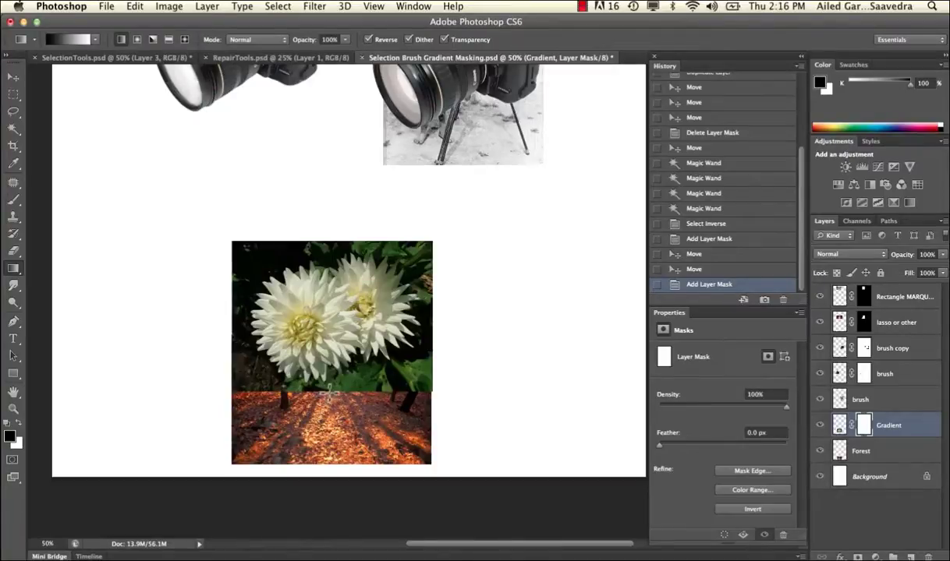
left_click_drag(329, 393, 329, 342)
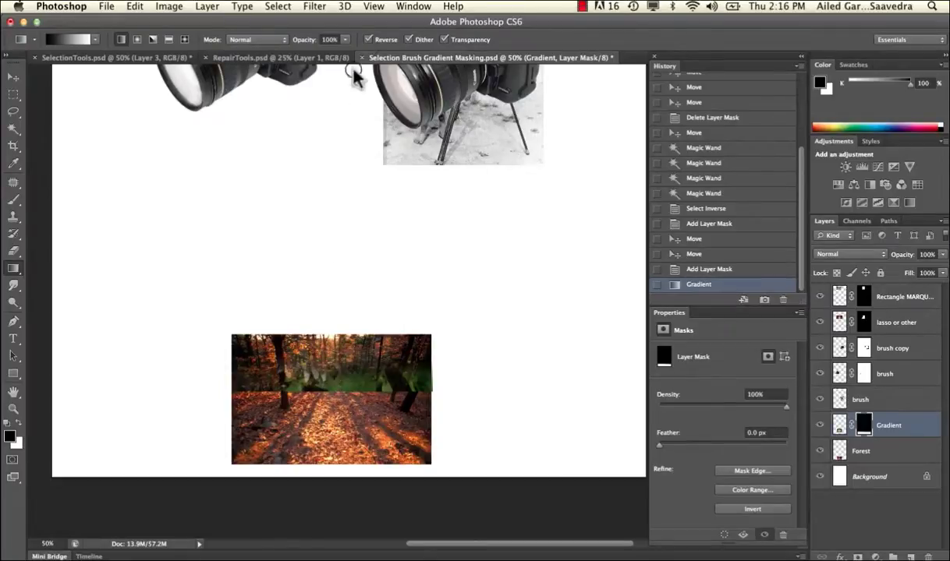
Step: Turn off gradient reversal and redraw linear mask gradients of varying length upward from the lower part of the flowers picture
left_click(367, 39)
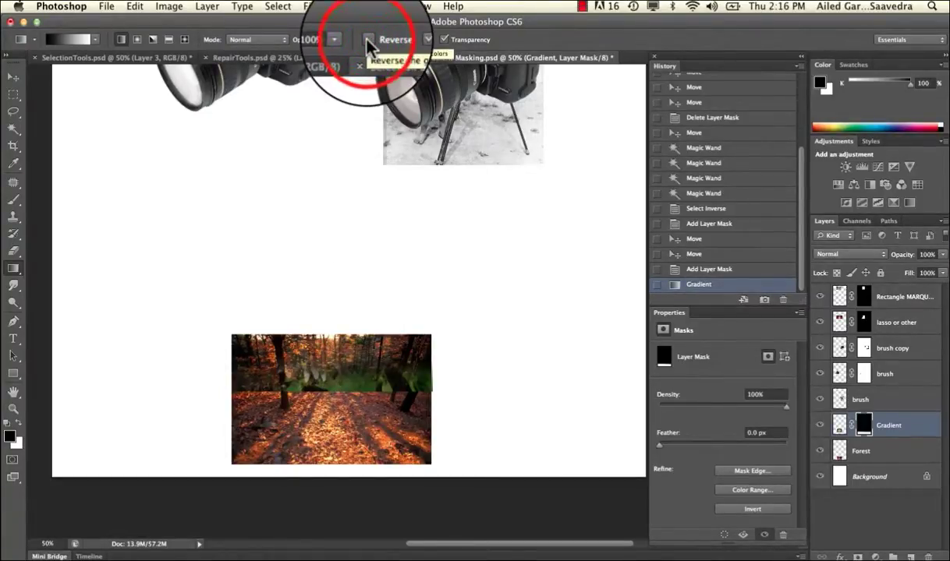
left_click_drag(314, 383, 316, 301)
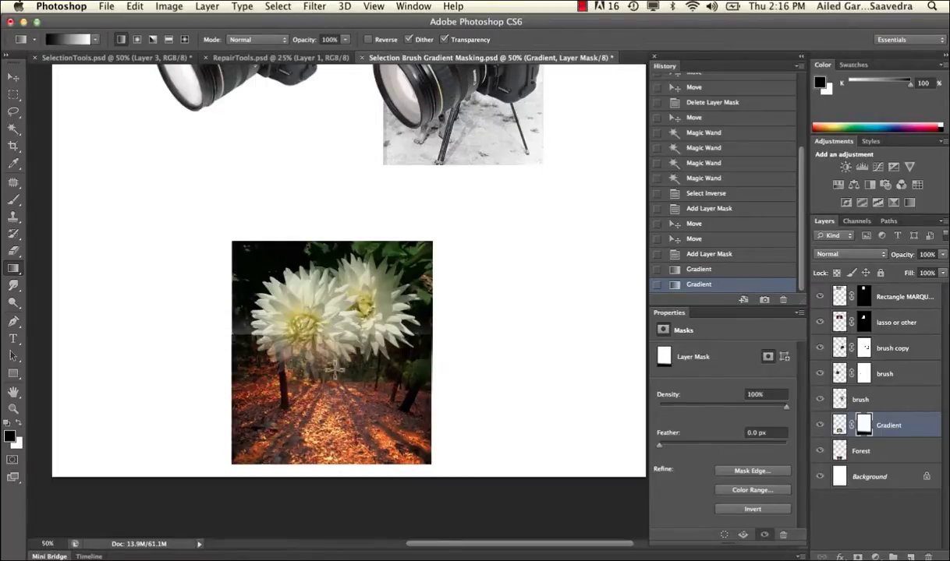
left_click_drag(315, 385, 305, 332)
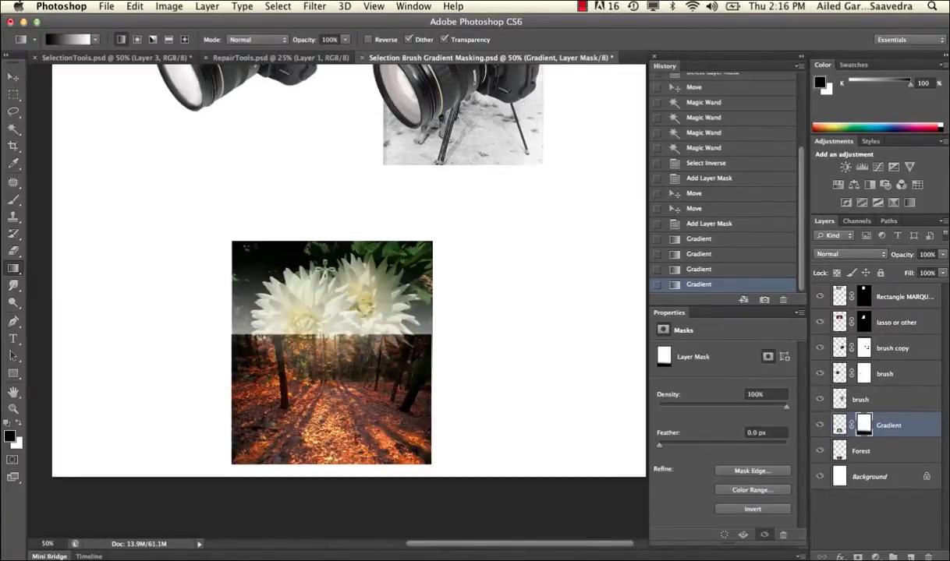
left_click_drag(311, 367, 322, 335)
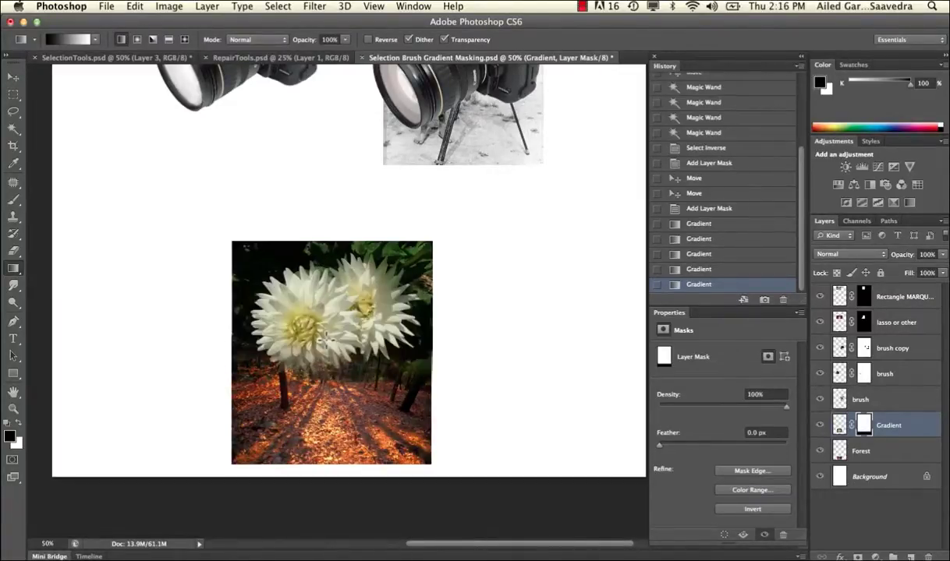
left_click_drag(309, 384, 326, 344)
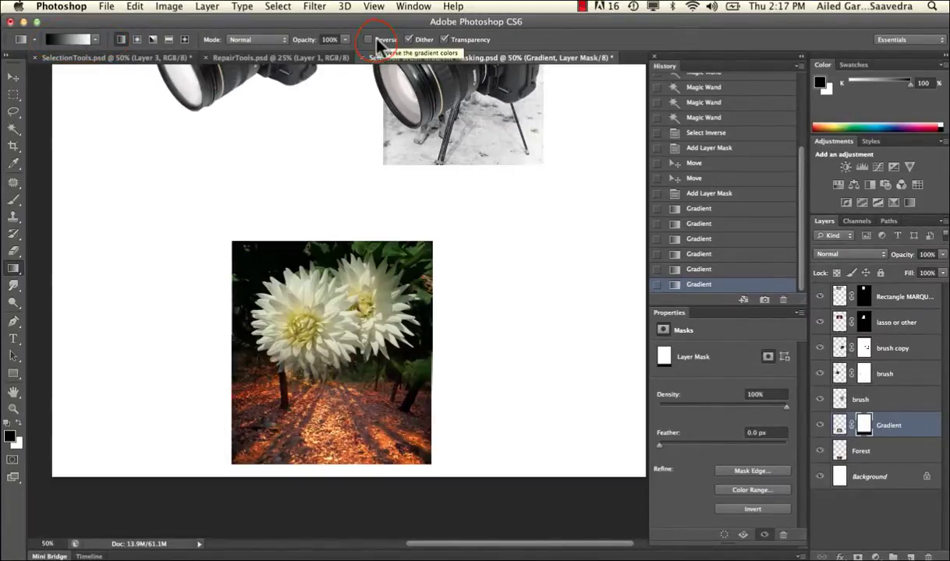
Step: Redraw the flowers' mask gradient diagonally from both lower corners, ending with a short upward gradient through the lower petals
left_click_drag(273, 349, 318, 279)
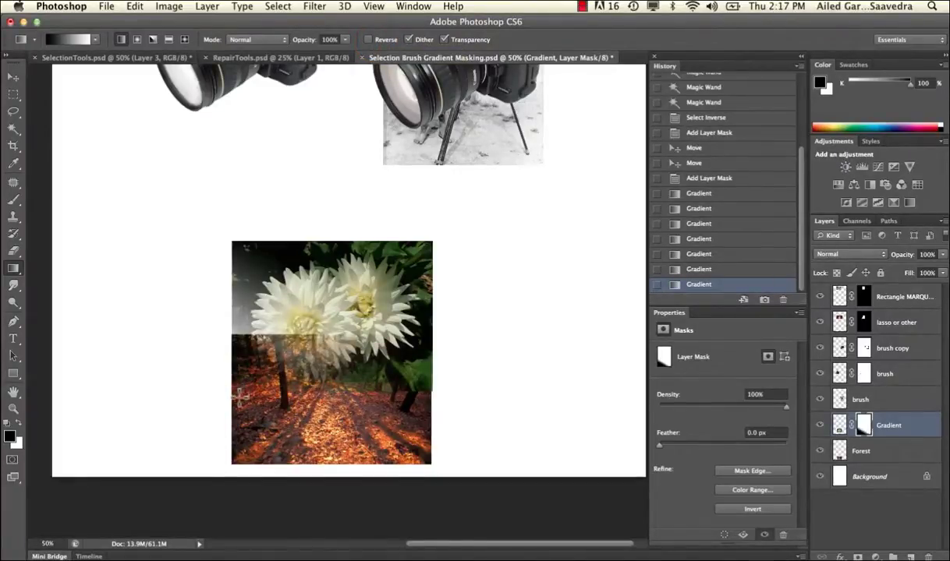
left_click_drag(241, 394, 353, 287)
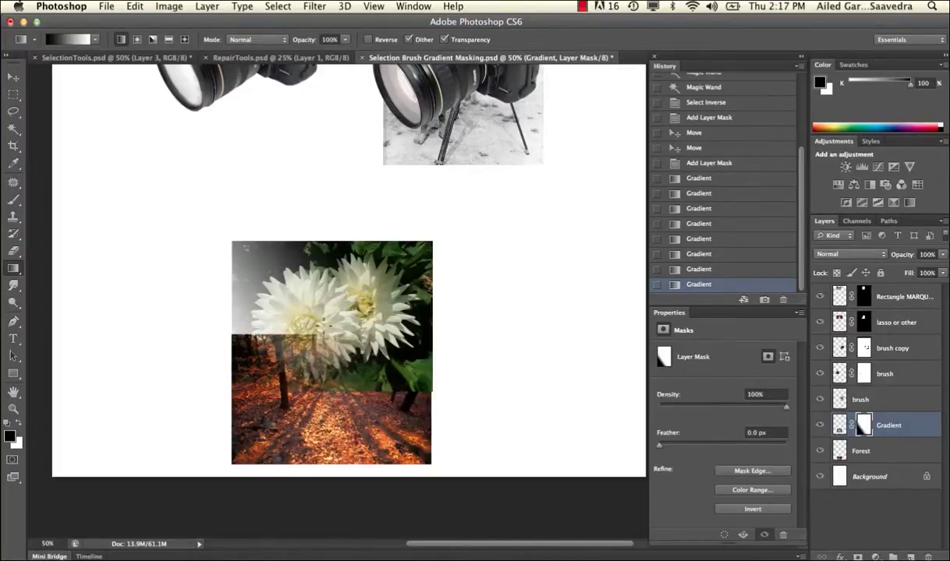
left_click_drag(408, 392, 345, 337)
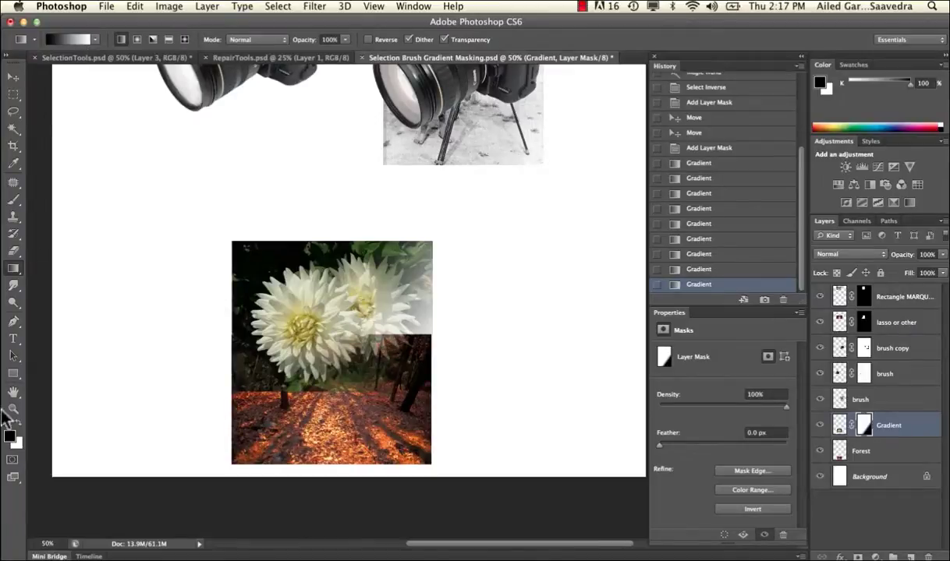
left_click_drag(284, 368, 302, 302)
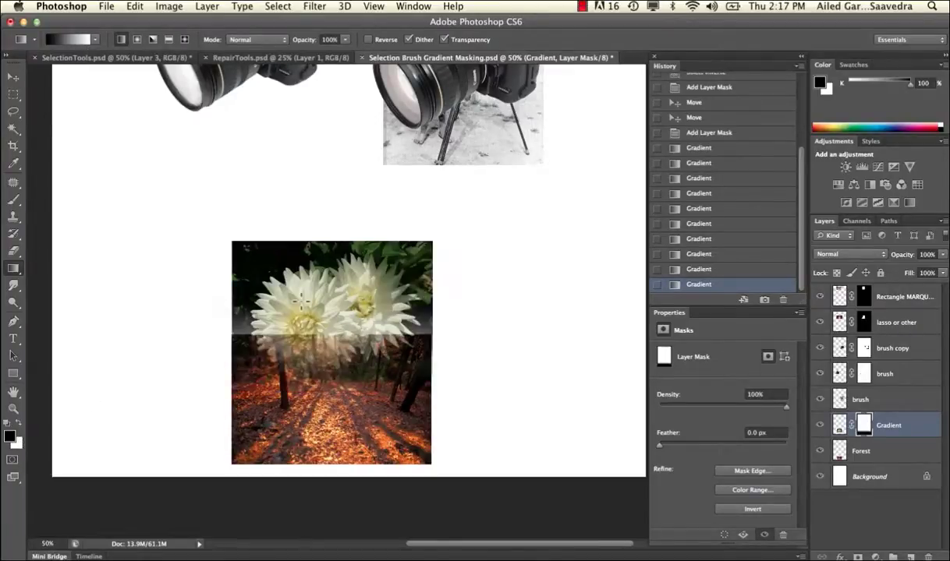
left_click_drag(361, 388, 301, 283)
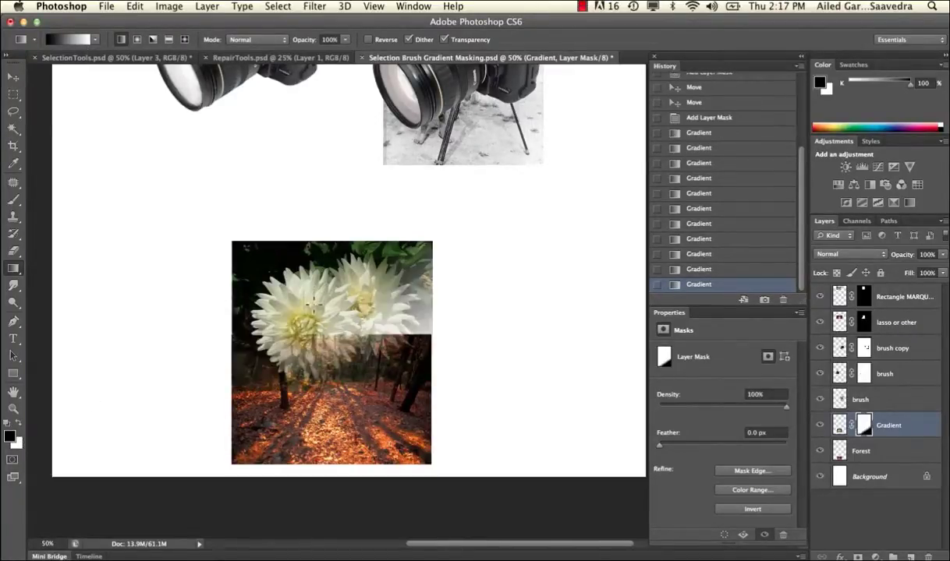
left_click_drag(305, 362, 302, 316)
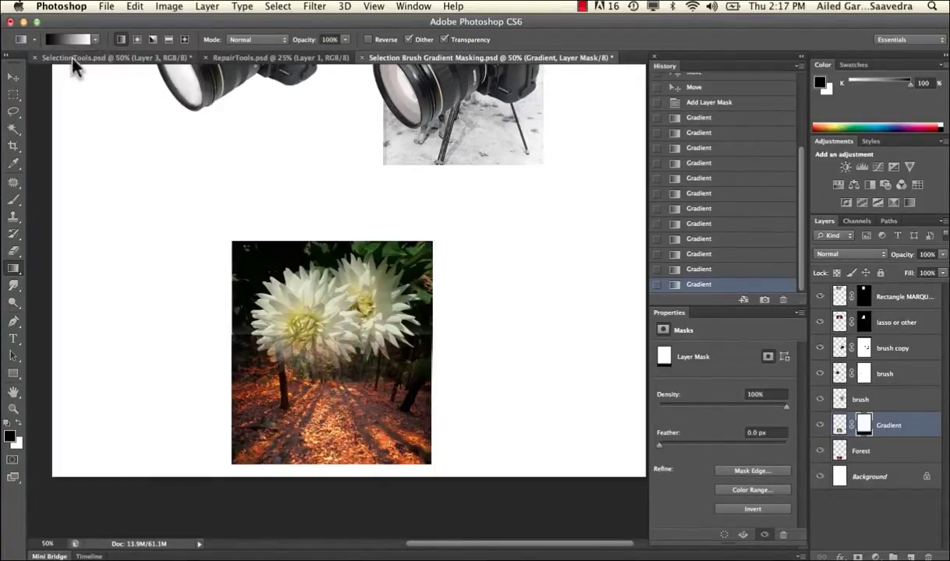
Step: Fade the flowers picture's outer edges with linear black-to-transparent mask gradients, and move the flowers down over the forest picture
left_click(94, 41)
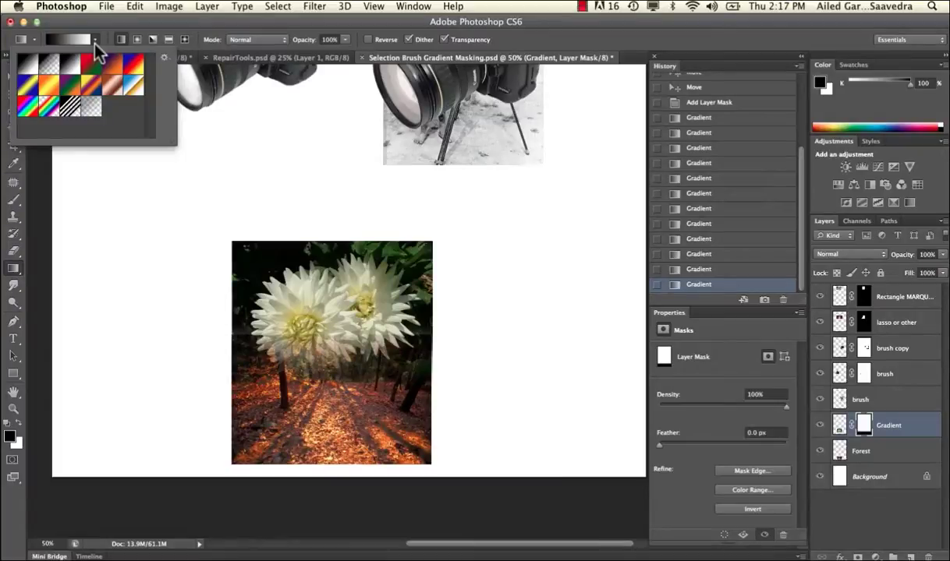
left_click(53, 66)
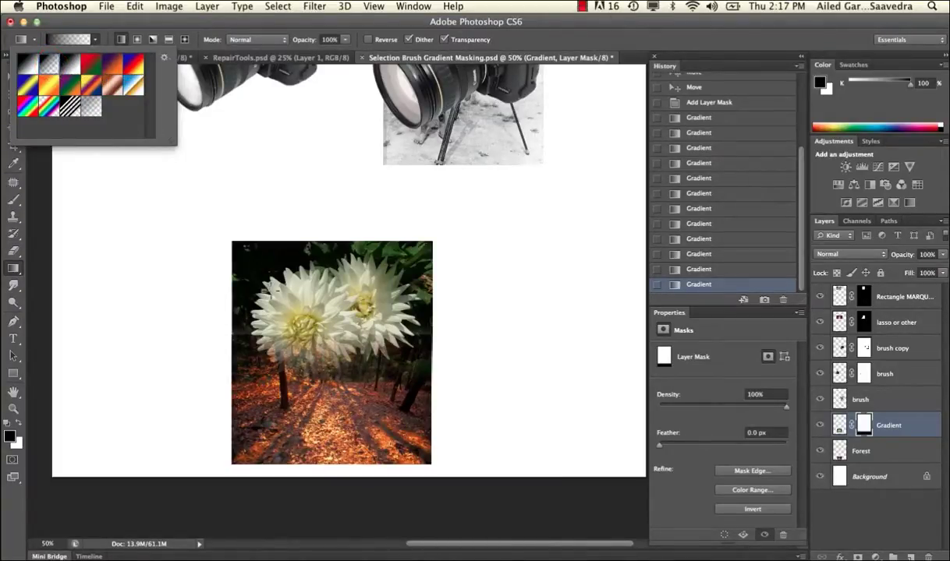
left_click(224, 303)
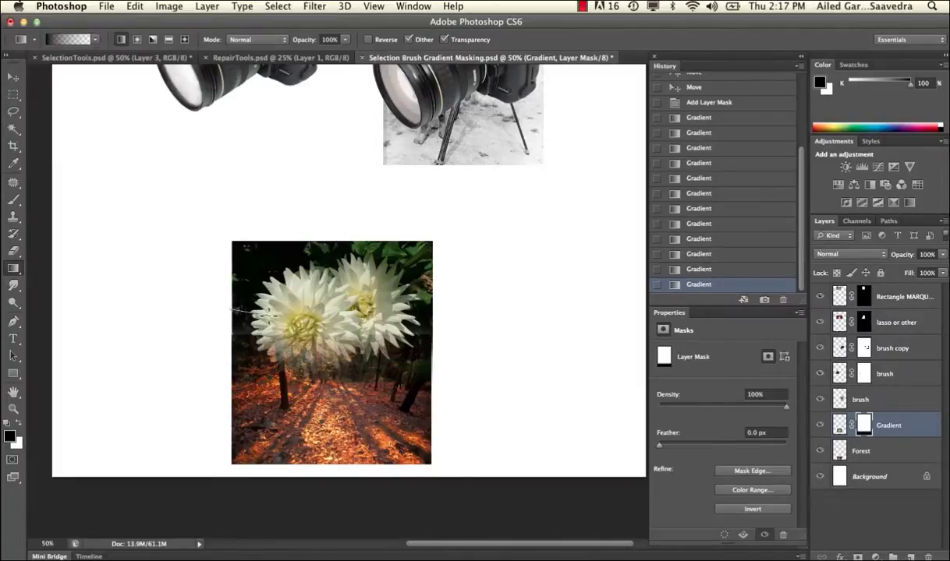
left_click_drag(232, 311, 278, 316)
left_click_drag(252, 229, 265, 270)
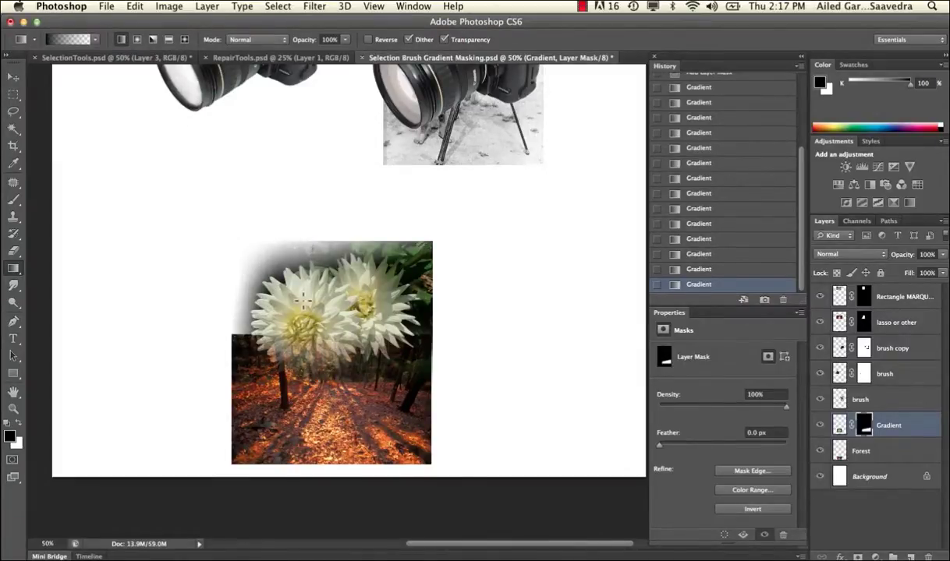
left_click_drag(303, 301, 304, 305)
left_click_drag(407, 259, 350, 279)
left_click_drag(415, 359, 363, 327)
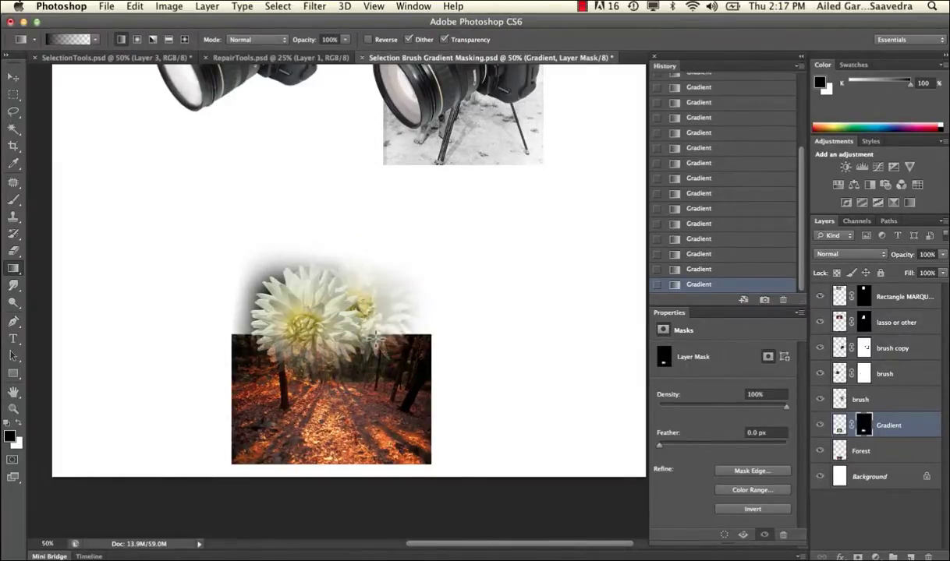
left_click(13, 76)
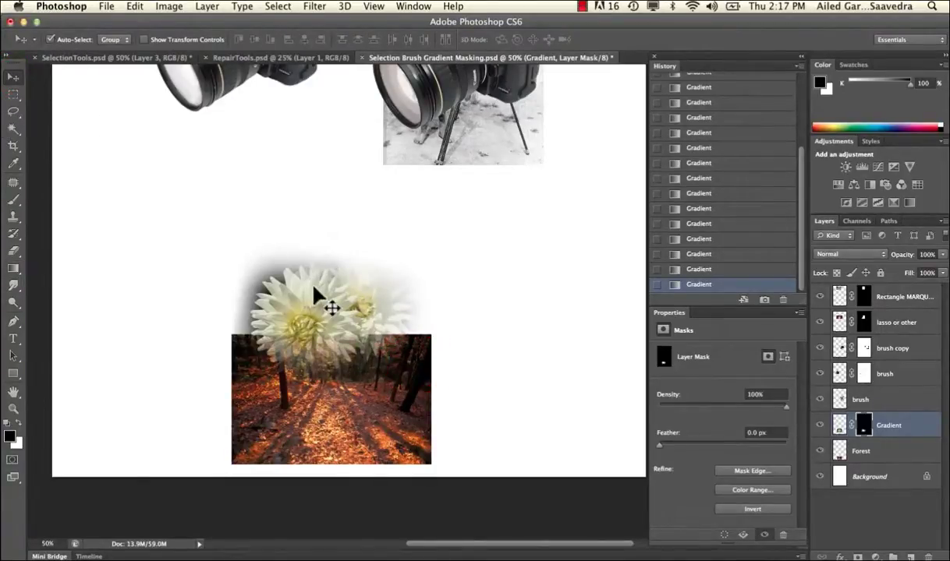
left_click_drag(315, 290, 320, 381)
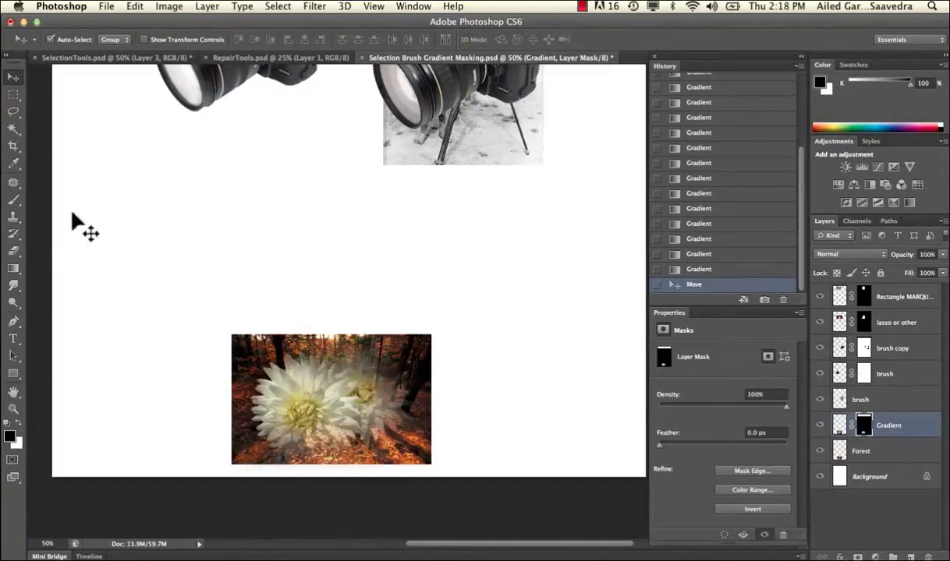
Step: Redraw the flowers' mask with short linear black-to-white gradients, ending with a diagonal one inward from the upper right of the flowers
left_click(21, 268)
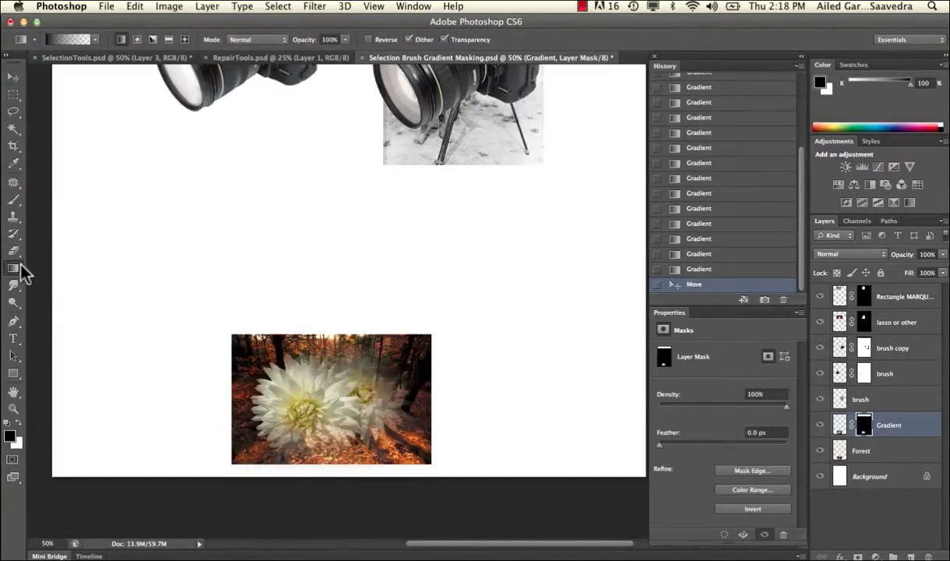
left_click(95, 39)
left_click(32, 65)
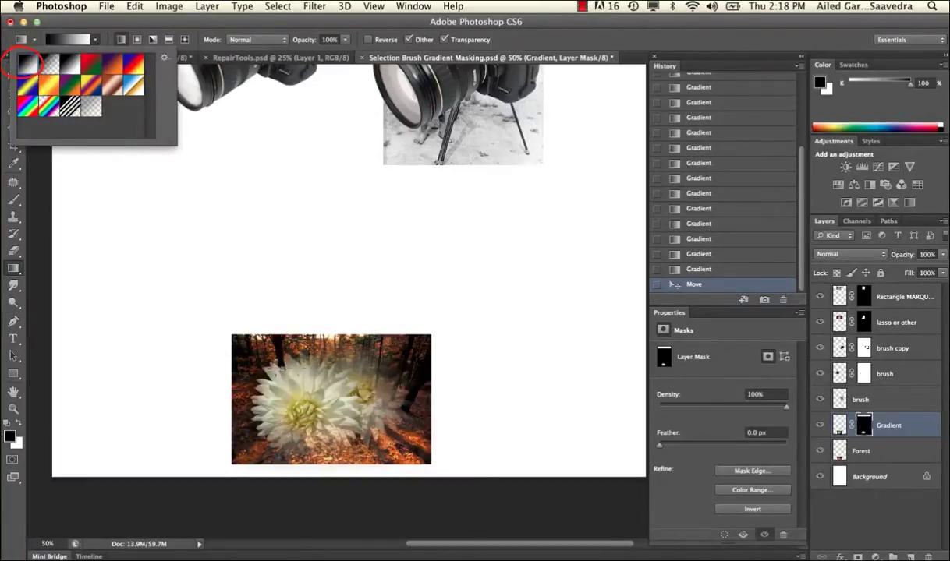
left_click_drag(262, 349, 302, 366)
left_click_drag(327, 323, 330, 362)
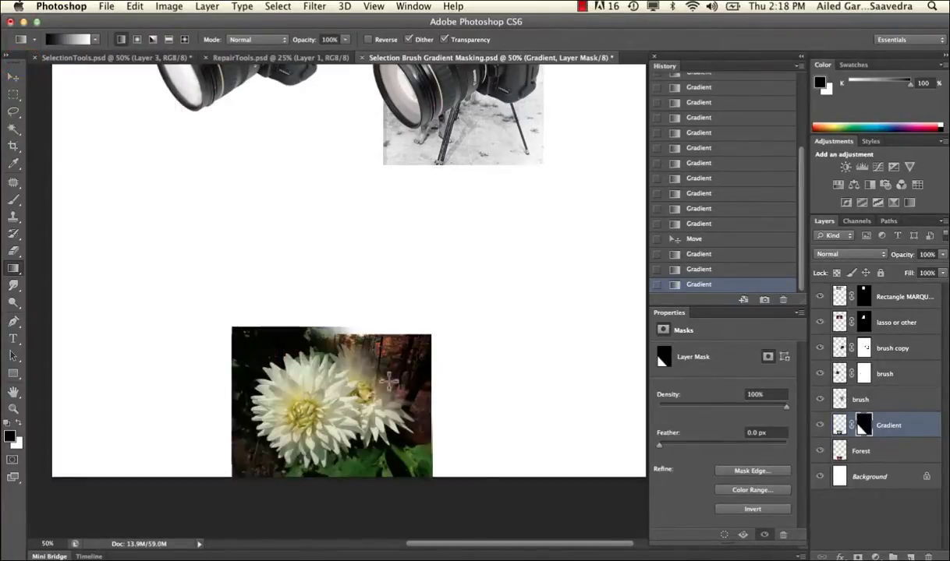
left_click_drag(395, 378, 361, 372)
left_click_drag(367, 329, 345, 342)
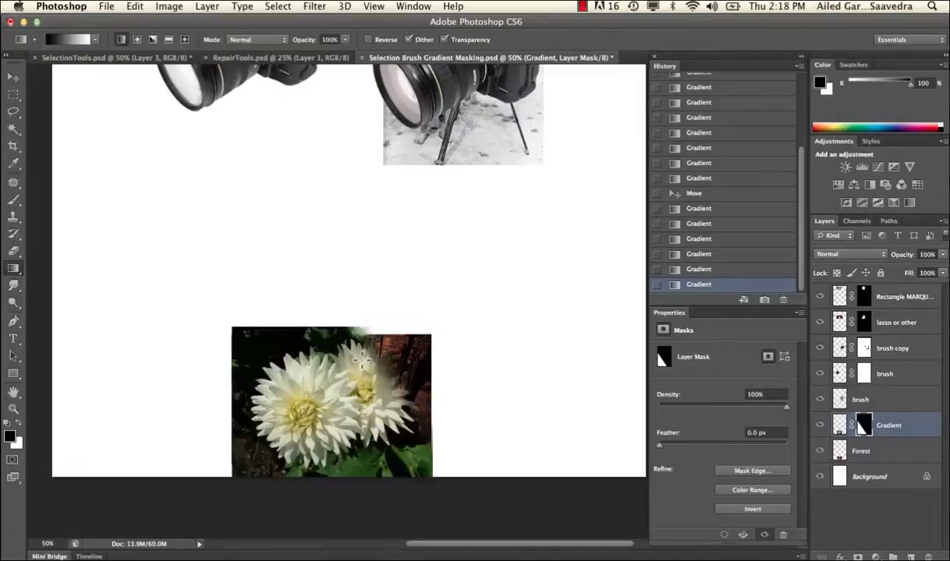
Step: Fade the flowers picture's edges into the forest with short inward black-to-transparent gradients from all sides on the mask
left_click(96, 39)
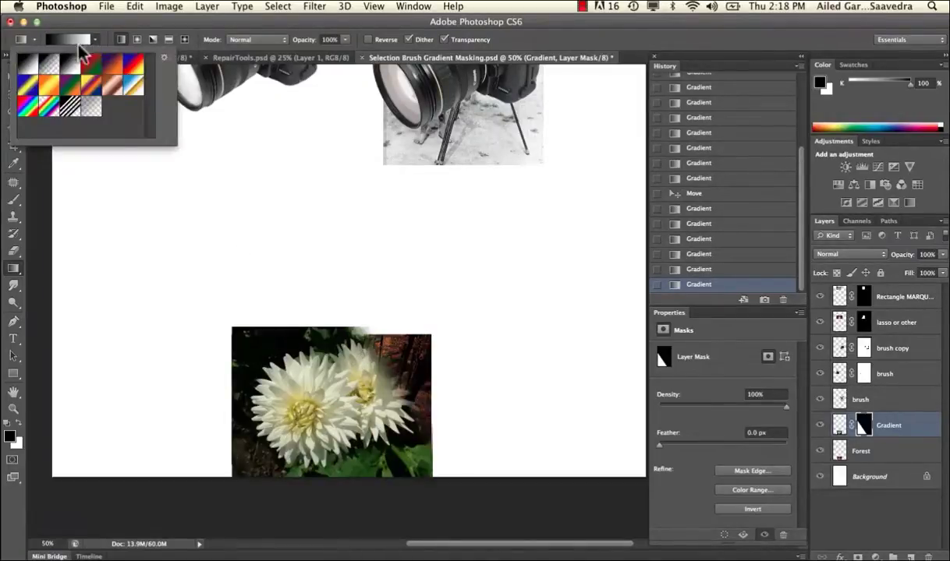
left_click(48, 66)
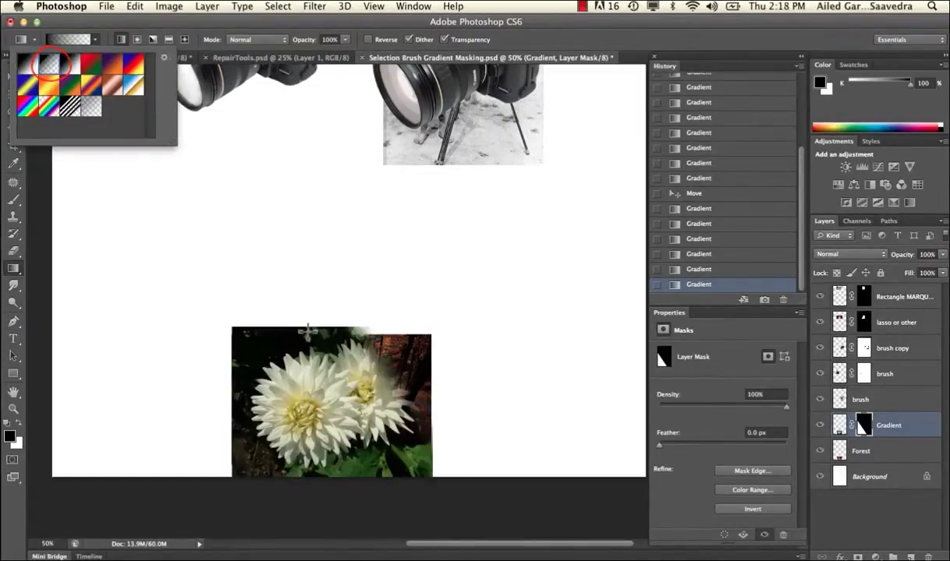
left_click_drag(293, 316, 294, 343)
left_click_drag(227, 322, 272, 344)
left_click_drag(228, 388, 257, 386)
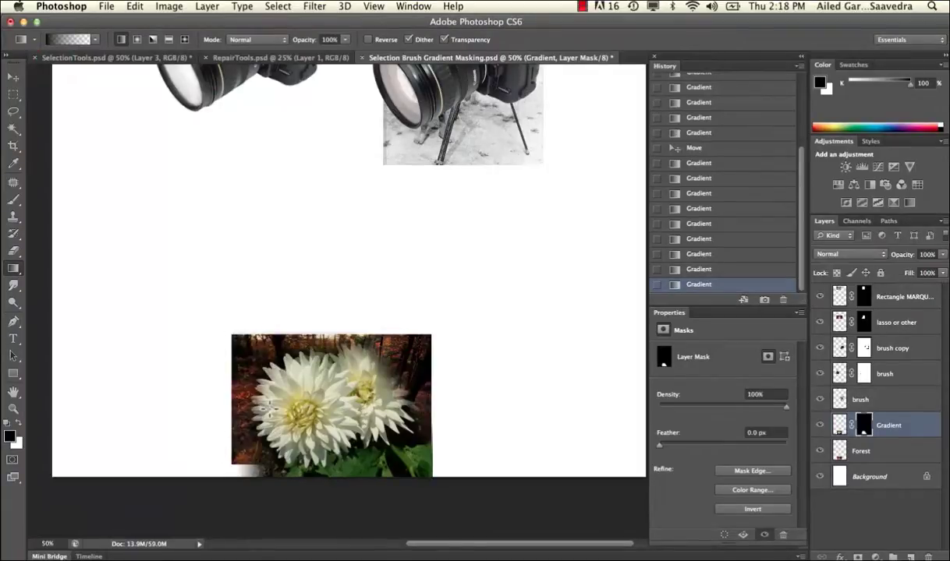
left_click_drag(244, 455, 262, 452)
left_click_drag(368, 480, 332, 432)
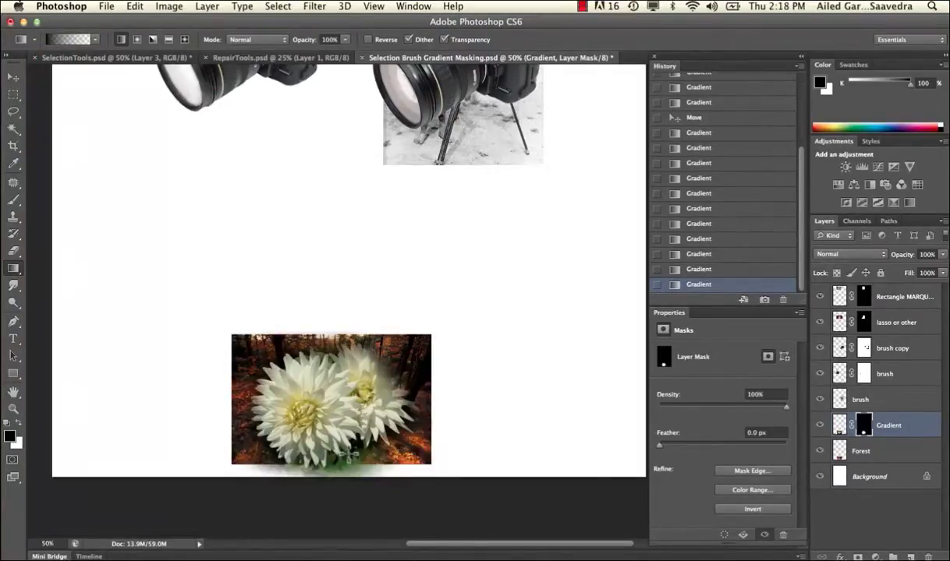
left_click_drag(403, 463, 330, 414)
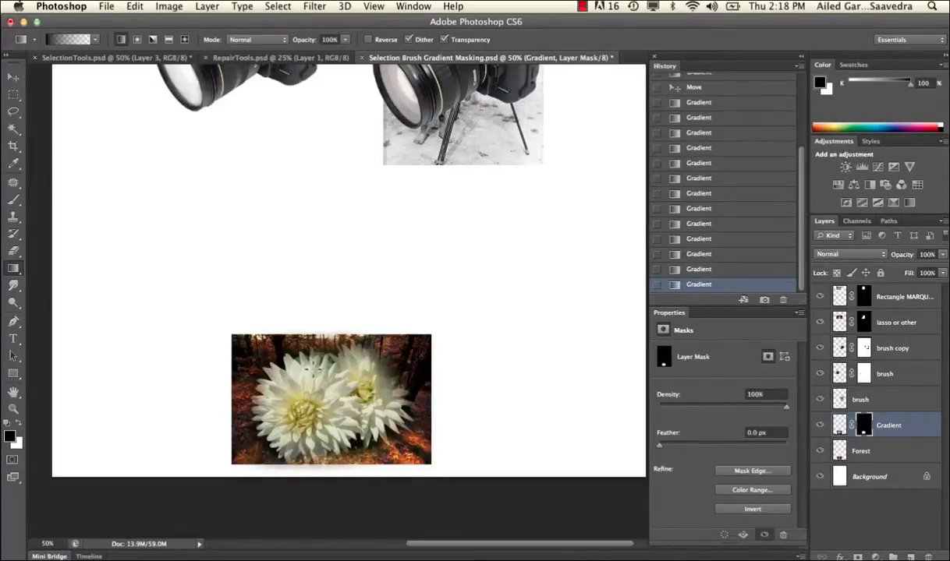
left_click_drag(252, 331, 305, 394)
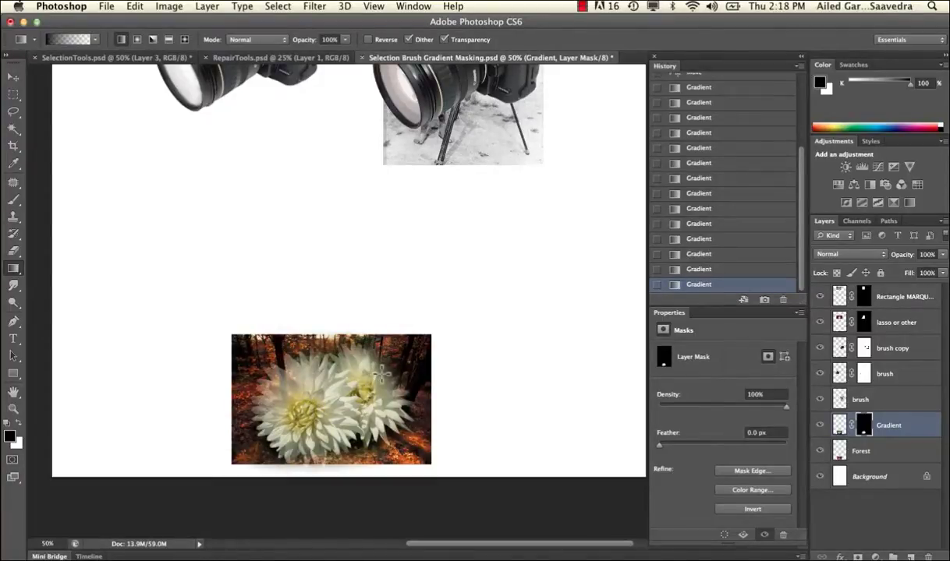
left_click_drag(400, 357, 374, 373)
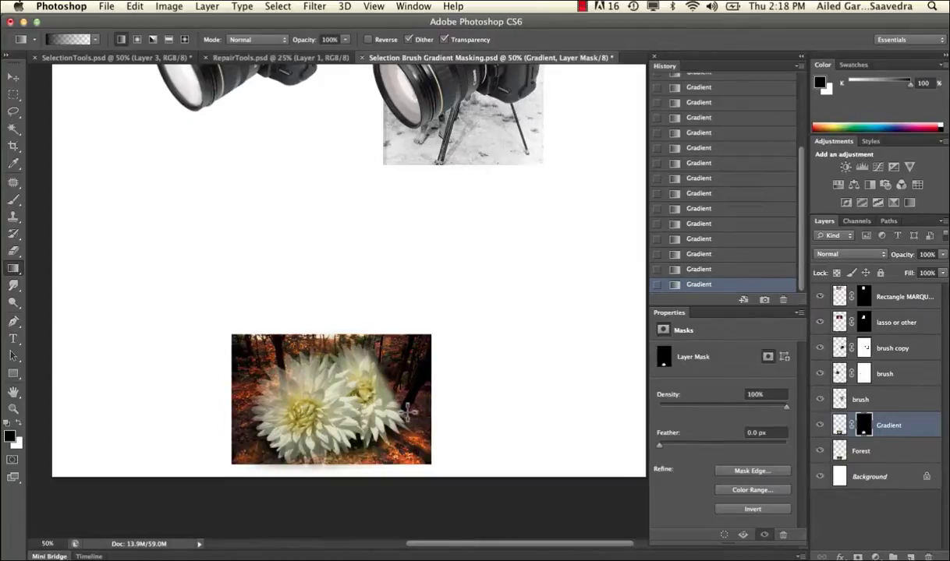
Step: Fade the flowers' lower petals at 100% zoom with two more linear black-to-transparent gradients on the mask
key("super+1")
scroll(407, 411, "down", 5)
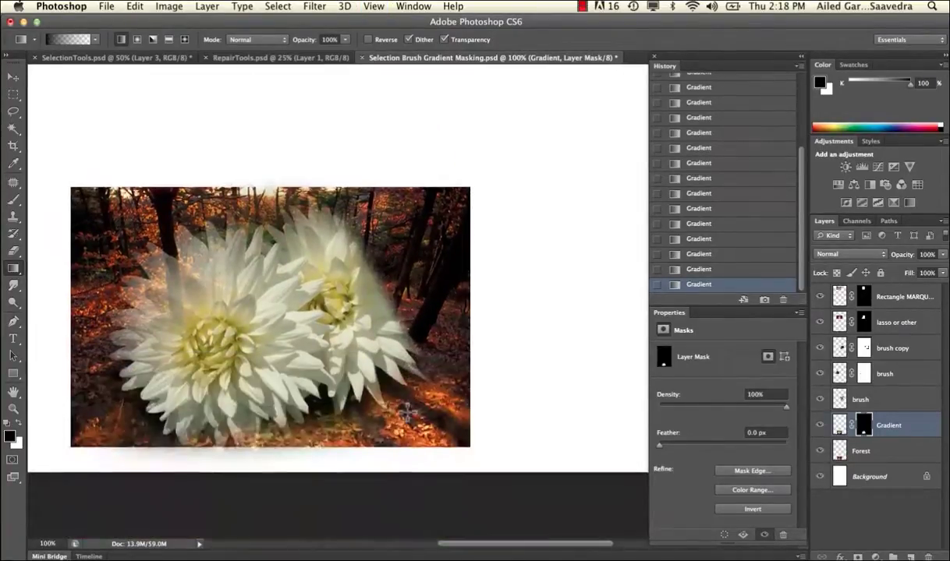
left_click_drag(143, 394, 211, 355)
left_click_drag(315, 381, 308, 358)
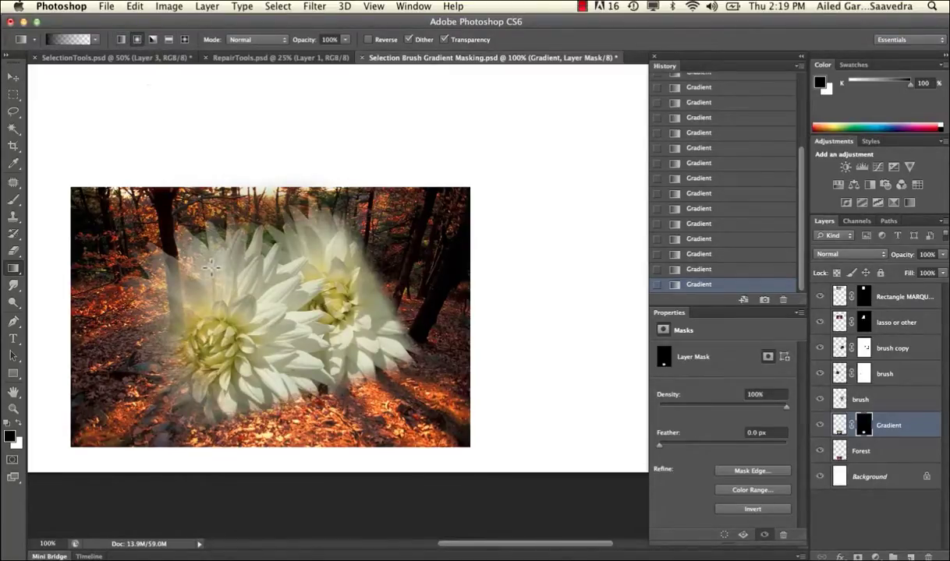
Step: Draw two wide radial black-to-transparent gradients on the mask, from between the flowers outward to the lower left
left_click_drag(260, 312, 101, 337)
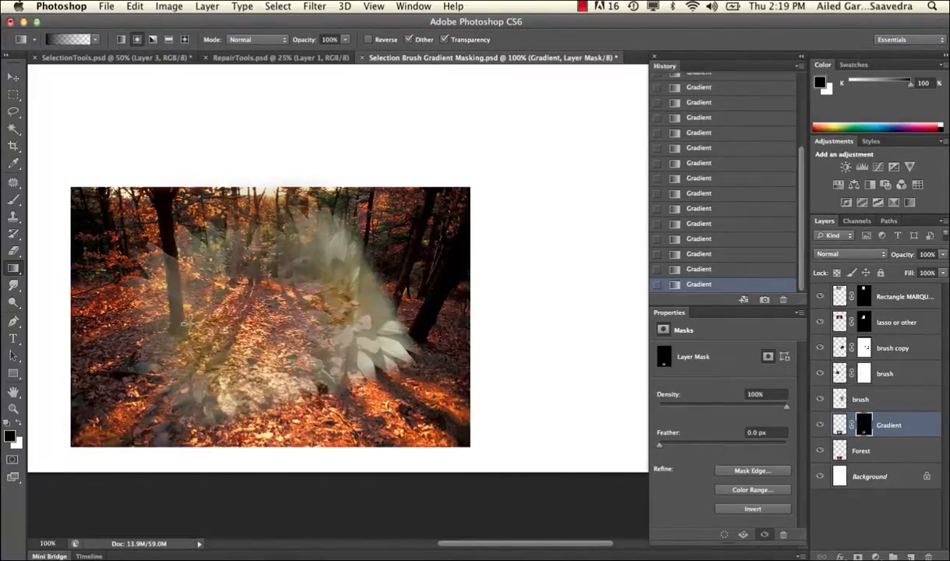
left_click_drag(269, 301, 117, 361)
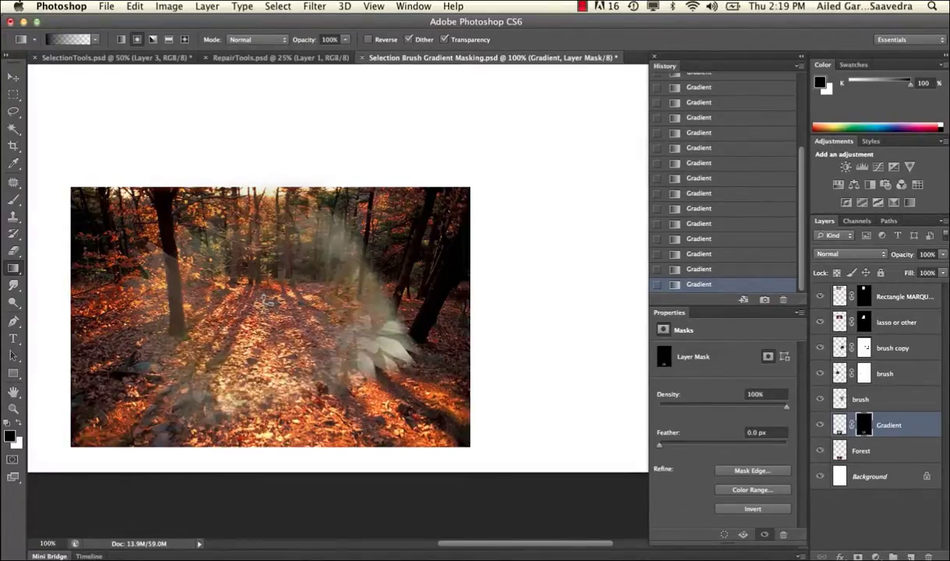
Step: Redraw the flowers' mask with radial black-to-white gradients of varying widths, ending with one centred on the front flower
left_click(95, 40)
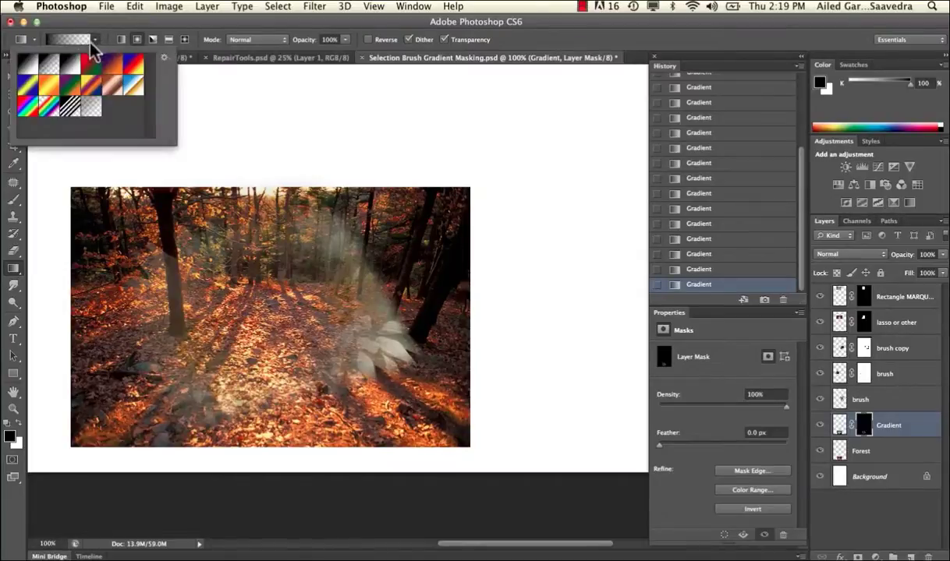
left_click(86, 41)
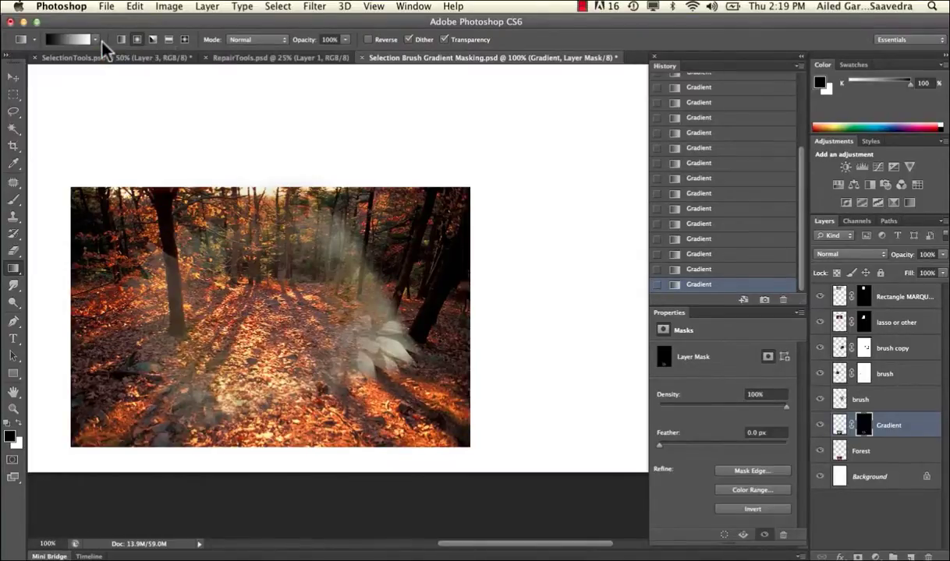
left_click_drag(257, 294, 129, 231)
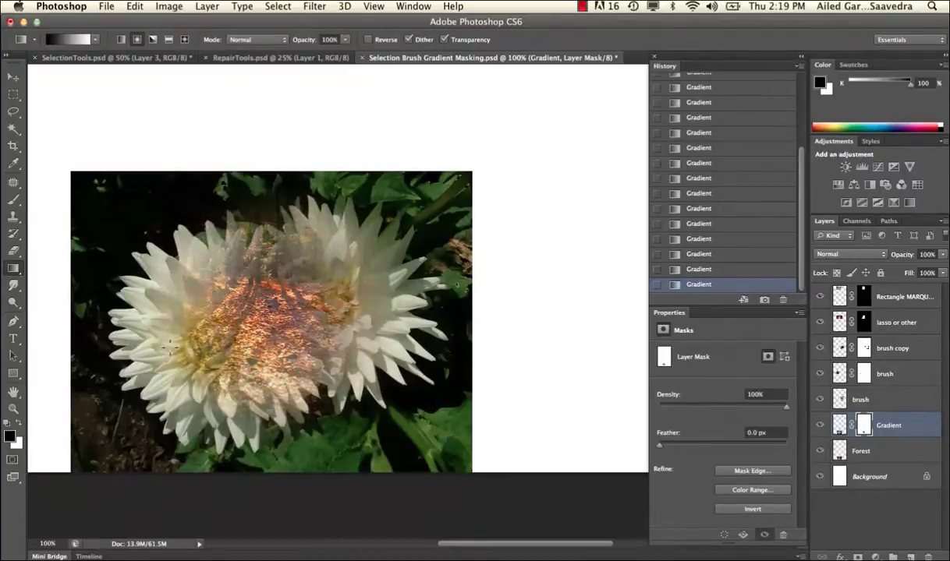
left_click_drag(125, 348, 90, 387)
left_click_drag(227, 329, 196, 337)
left_click_drag(220, 328, 278, 273)
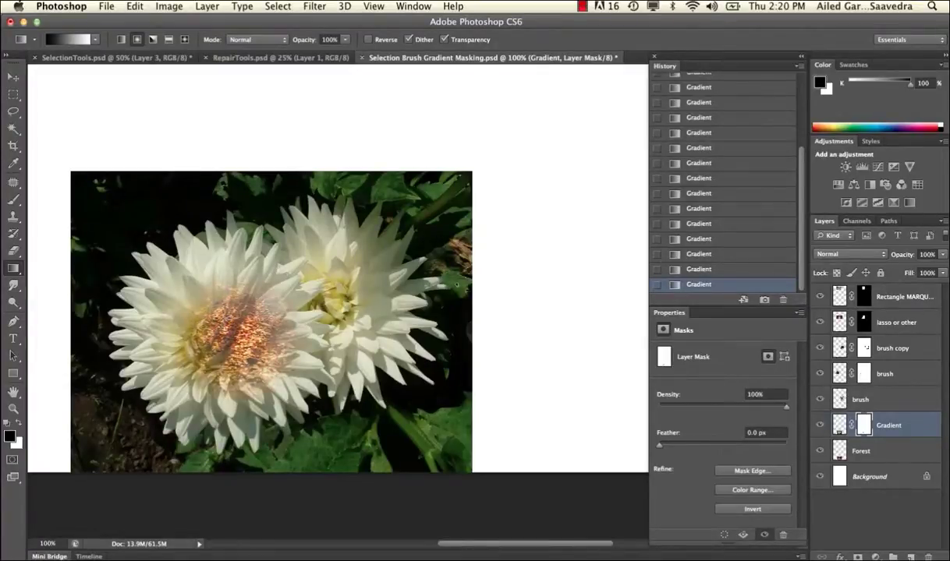
left_click_drag(222, 316, 244, 260)
left_click_drag(224, 306, 307, 321)
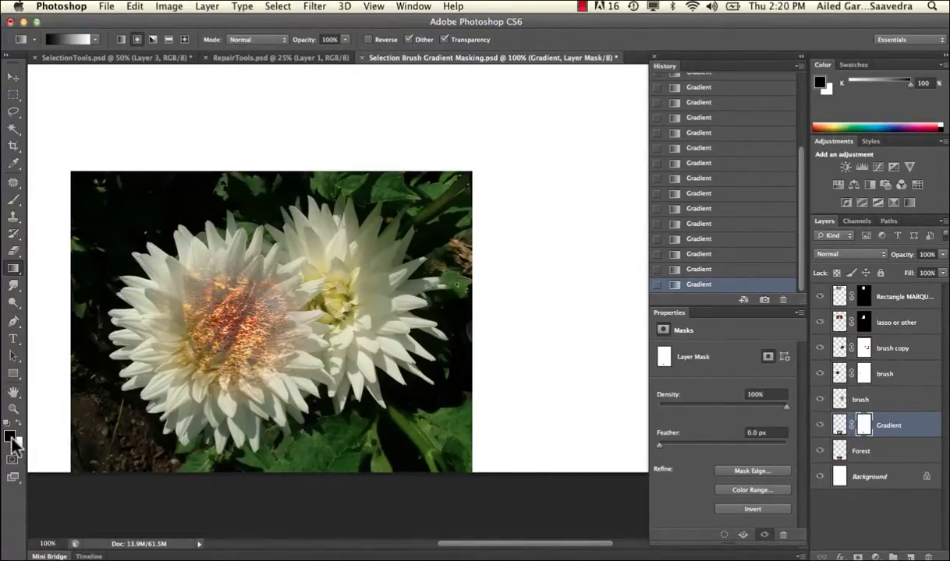
Step: Set the gradient opacity to 23% and draw three radial gradients on the mask from the back flower's upper petals
left_click(347, 41)
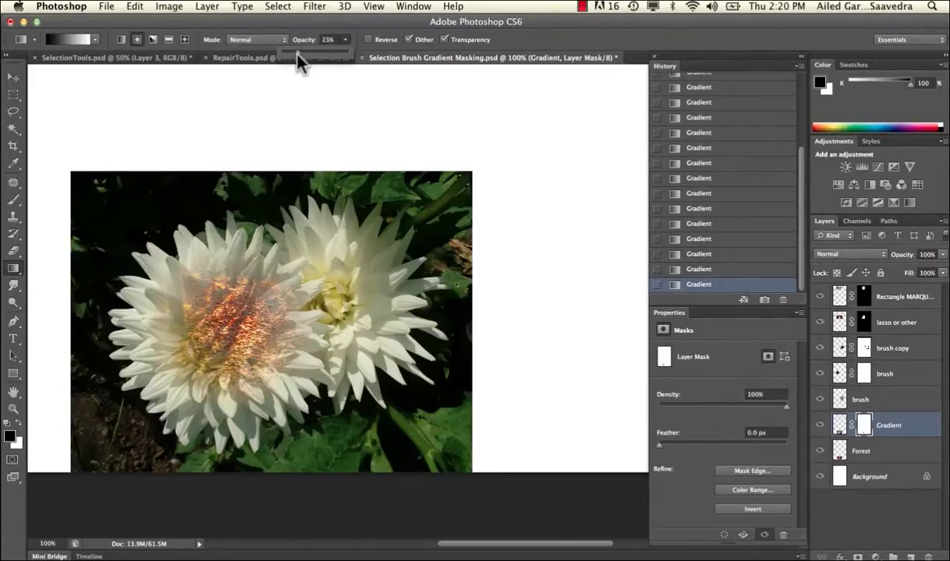
mouse_move(337, 226)
left_mouse_down()
mouse_move(322, 263)
mouse_move(333, 366)
left_mouse_up()
left_click_drag(333, 246, 335, 343)
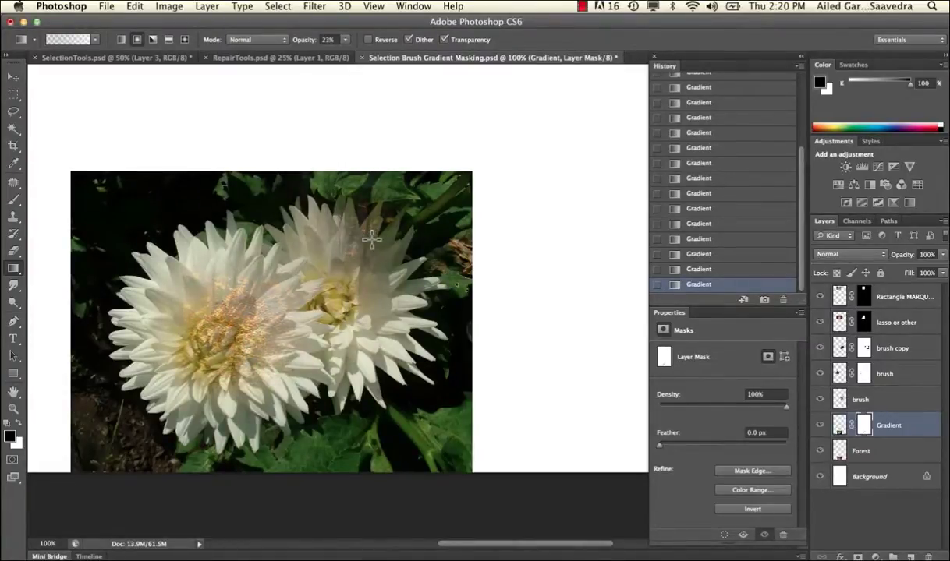
left_click_drag(342, 240, 292, 253)
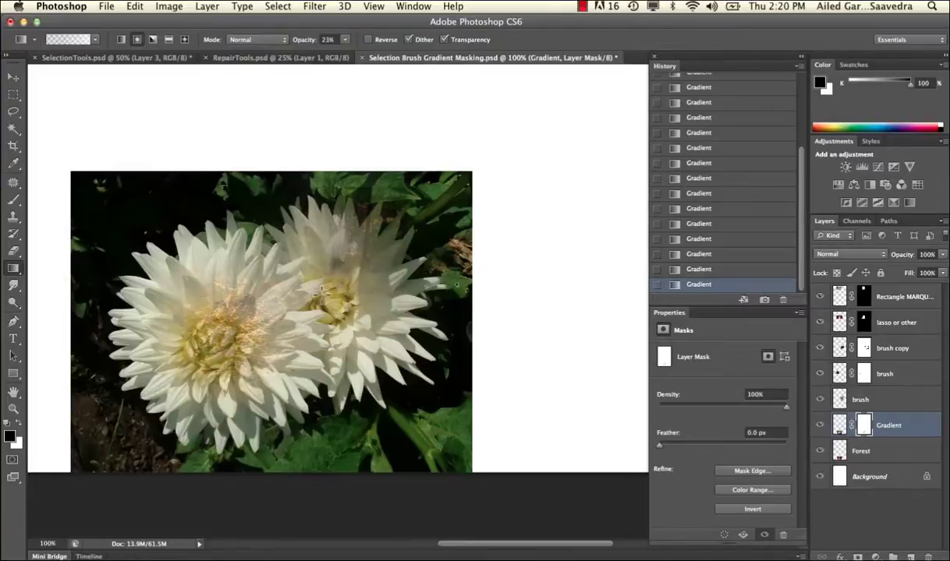
Step: Redraw the mask with linear black-to-white gradients at 100% opacity, ending with an upward one from the front flower's lower petals
left_click(96, 39)
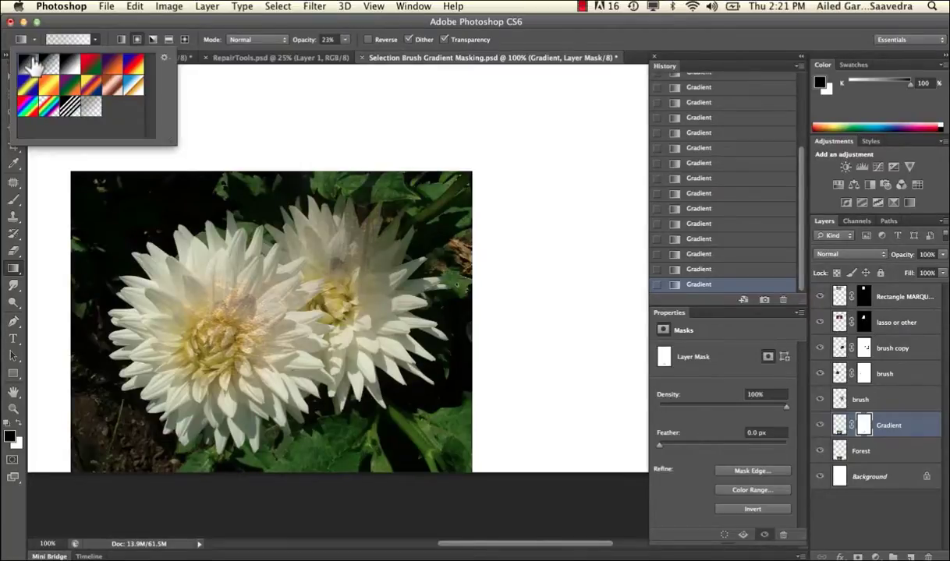
left_click(344, 41)
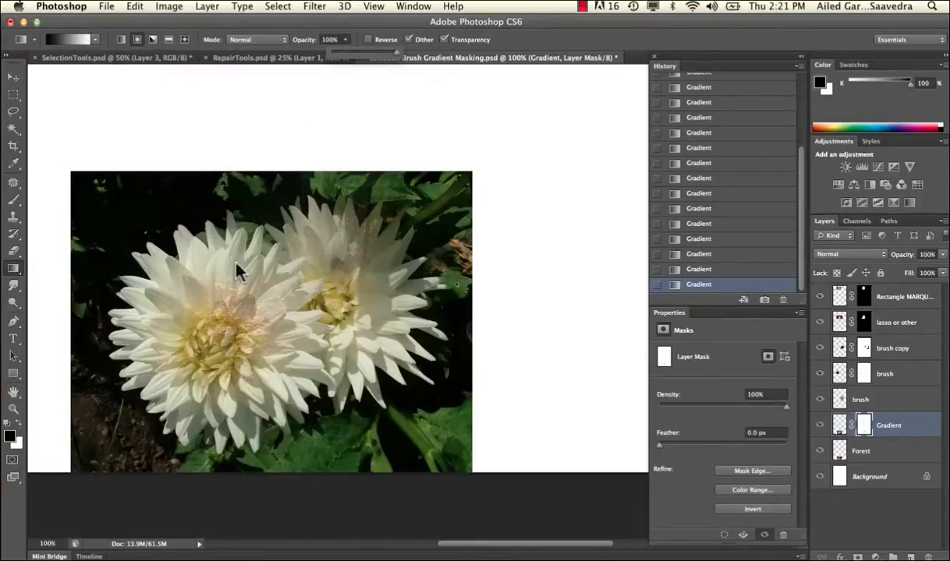
left_click(121, 45)
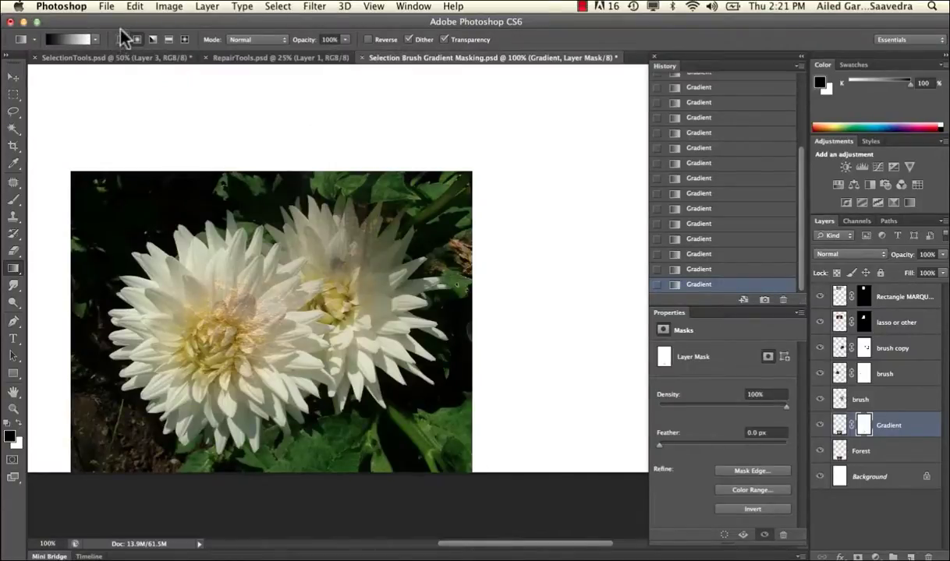
left_click_drag(293, 344, 164, 348)
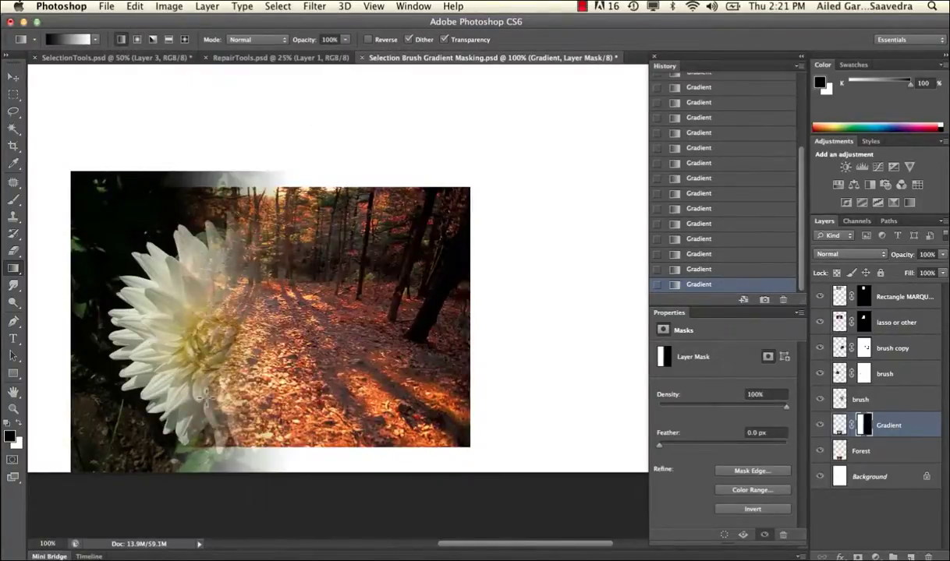
left_click_drag(210, 406, 212, 252)
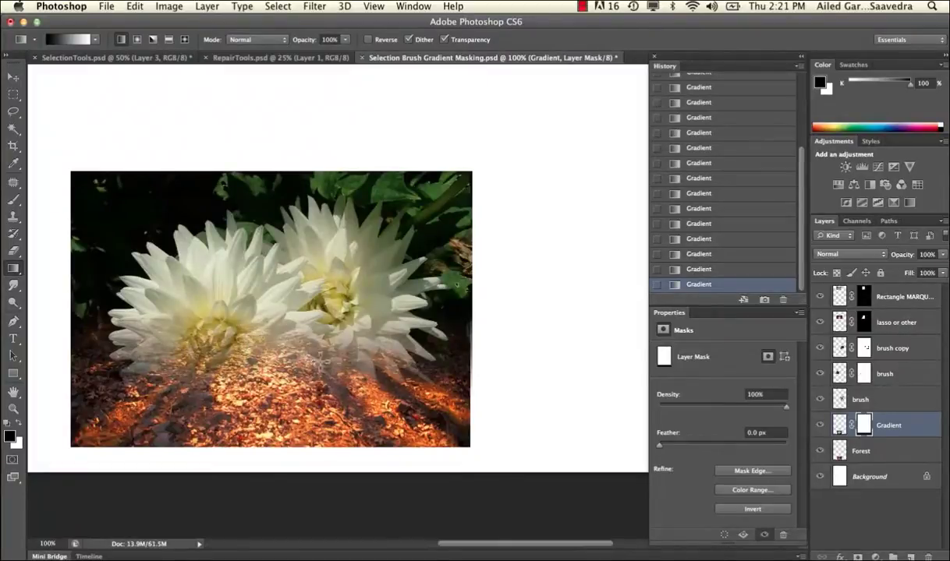
left_click_drag(385, 361, 328, 286)
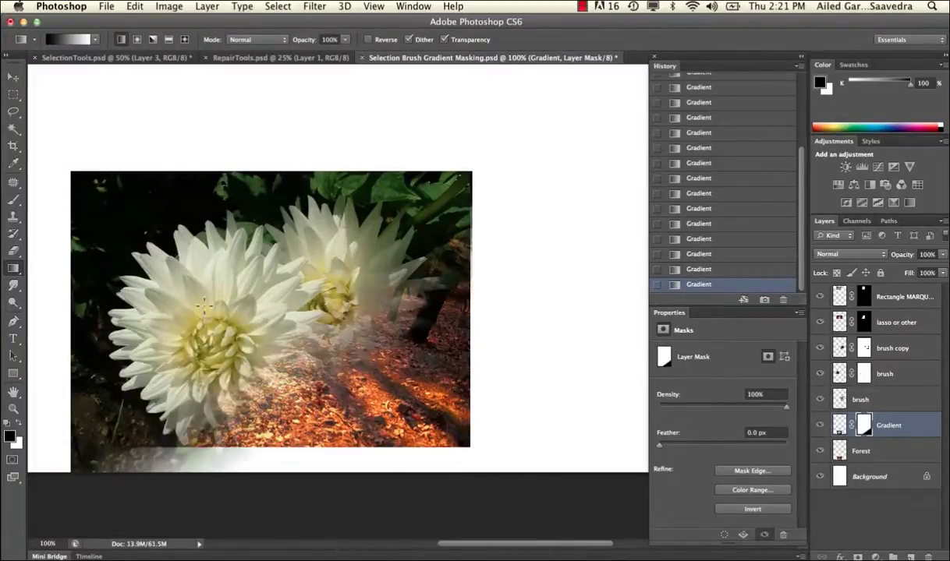
left_click_drag(204, 308, 221, 279)
left_click_drag(282, 365, 277, 291)
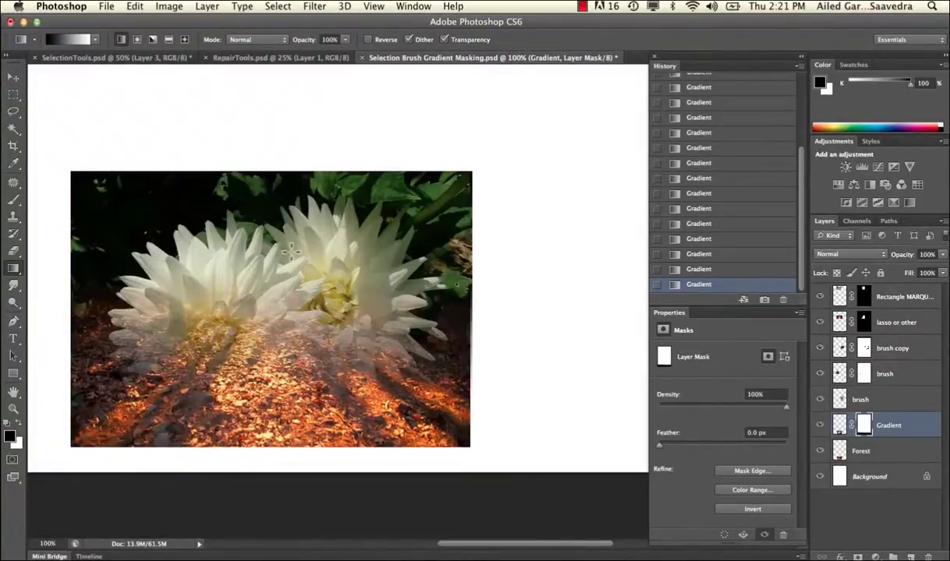
left_click_drag(282, 406, 279, 329)
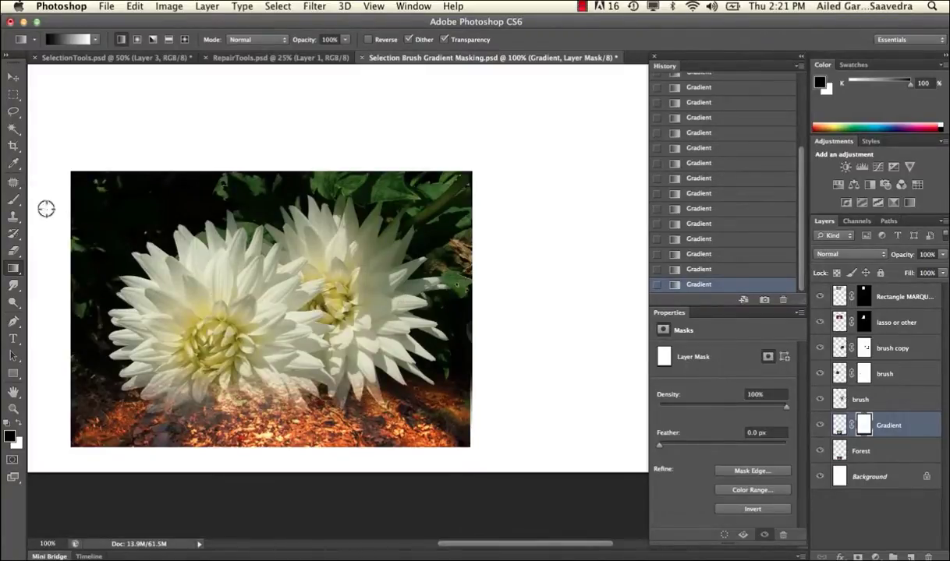
Step: Set up a soft Brush of 85 px with 0% hardness and 49% opacity for painting on the flowers' mask
left_click(14, 201)
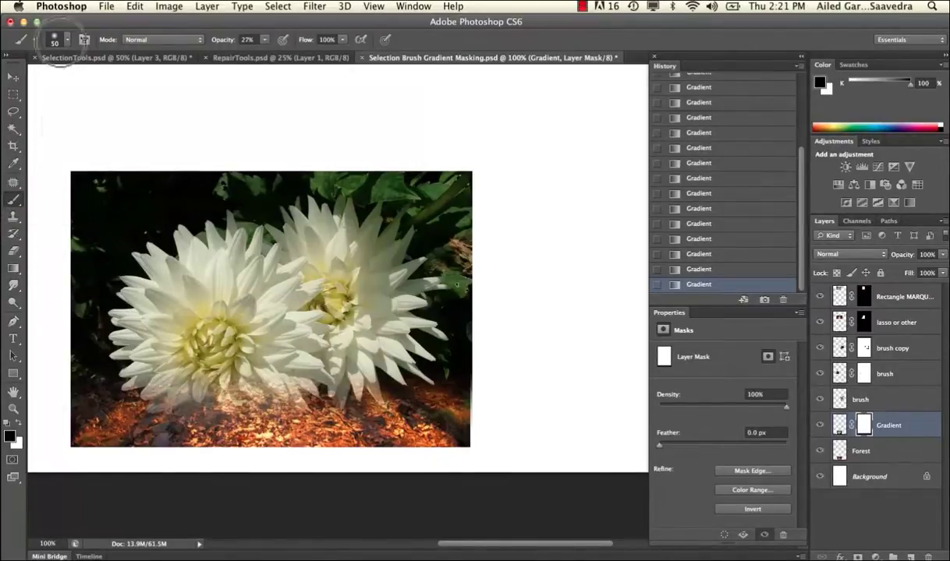
left_click(62, 41)
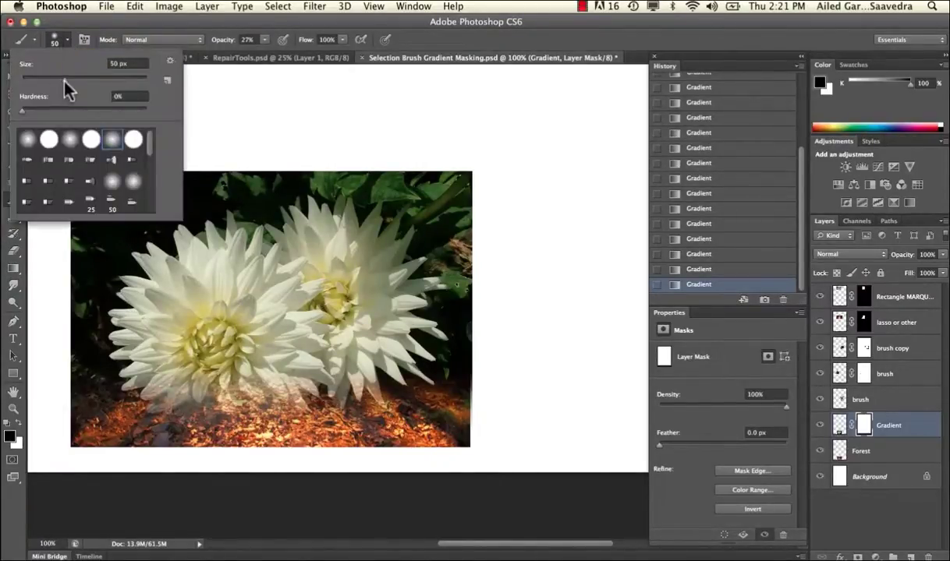
left_click_drag(65, 78, 71, 80)
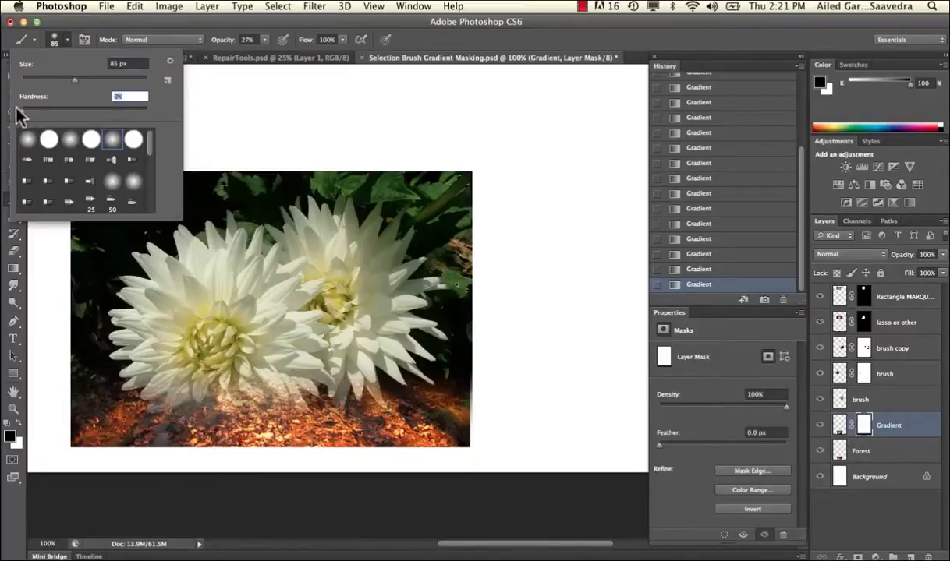
left_click(62, 41)
left_click(265, 39)
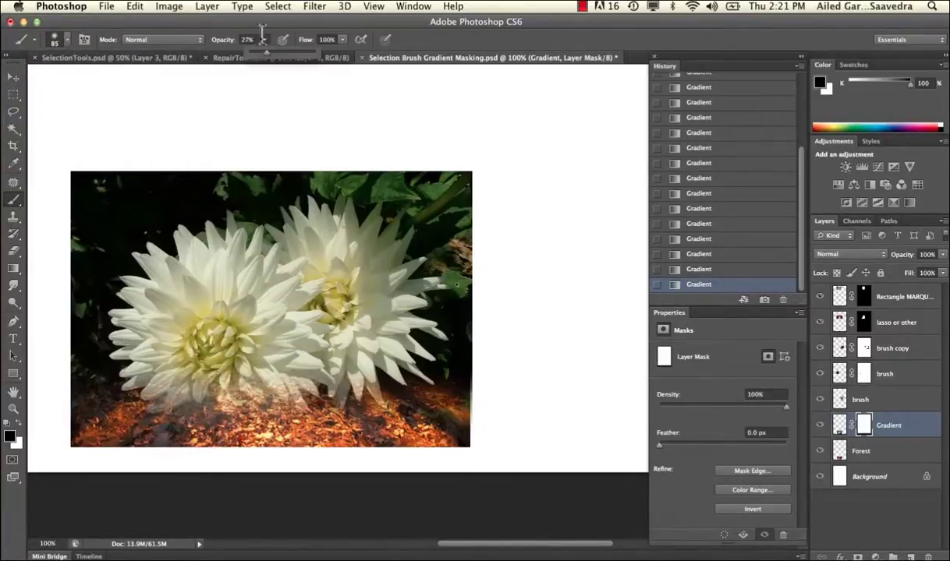
left_click_drag(275, 53, 281, 53)
left_click(265, 39)
Step: Paint black across the front flower's lower petals on the mask, and paint the petals back in with white
mouse_move(163, 366)
left_mouse_down()
mouse_move(234, 393)
mouse_move(157, 387)
mouse_move(192, 397)
mouse_move(244, 376)
left_mouse_up()
left_click(19, 423)
mouse_move(231, 419)
left_mouse_down()
mouse_move(255, 392)
mouse_move(283, 425)
mouse_move(271, 369)
left_mouse_up()
mouse_move(299, 403)
left_mouse_down()
mouse_move(271, 340)
mouse_move(219, 278)
left_mouse_up()
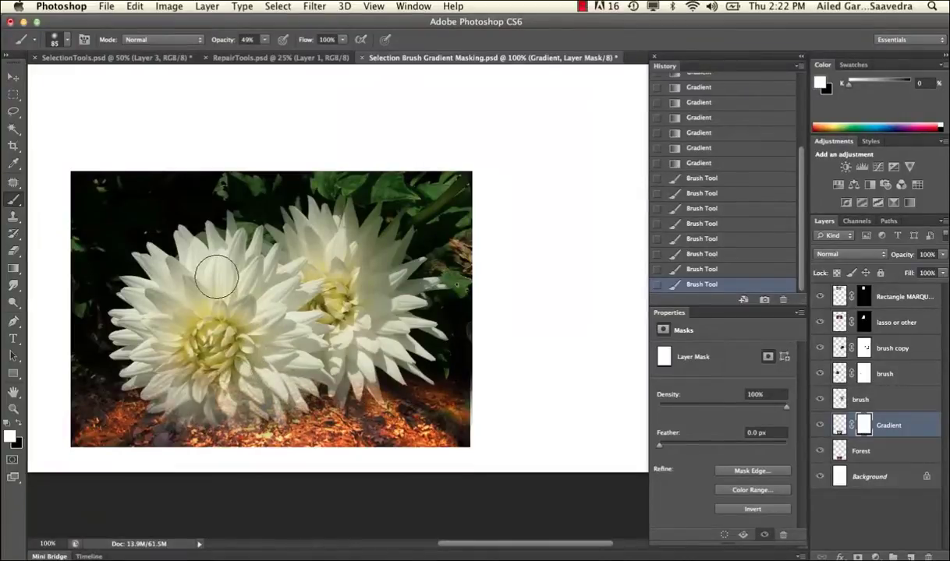
left_click_drag(271, 395, 181, 332)
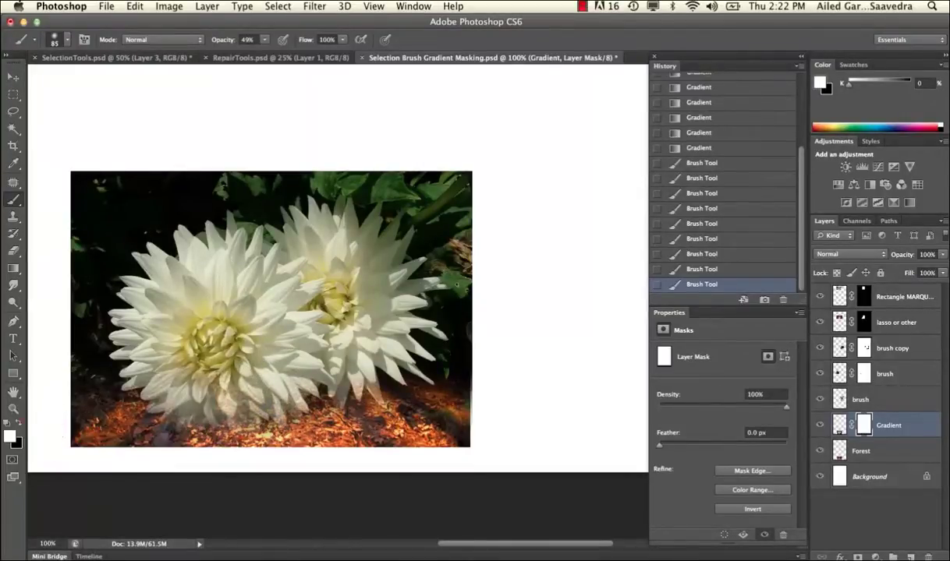
Step: Paint black on the mask along the flowers' lower left and right surroundings, and restore the front flower with white
left_click(18, 423)
mouse_move(115, 381)
left_mouse_down()
mouse_move(102, 353)
mouse_move(136, 404)
left_mouse_up()
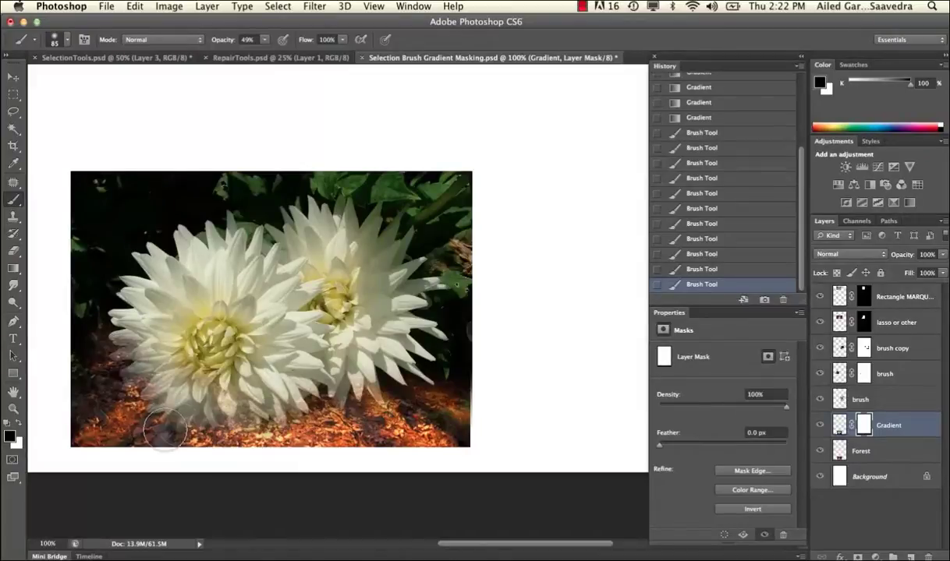
mouse_move(361, 372)
left_mouse_down()
mouse_move(388, 372)
mouse_move(423, 330)
left_mouse_up()
mouse_move(423, 386)
left_mouse_down()
mouse_move(442, 312)
mouse_move(452, 390)
mouse_move(439, 240)
mouse_move(470, 237)
mouse_move(477, 390)
left_mouse_up()
mouse_move(134, 420)
left_mouse_down()
mouse_move(98, 266)
mouse_move(123, 443)
mouse_move(101, 432)
left_mouse_up()
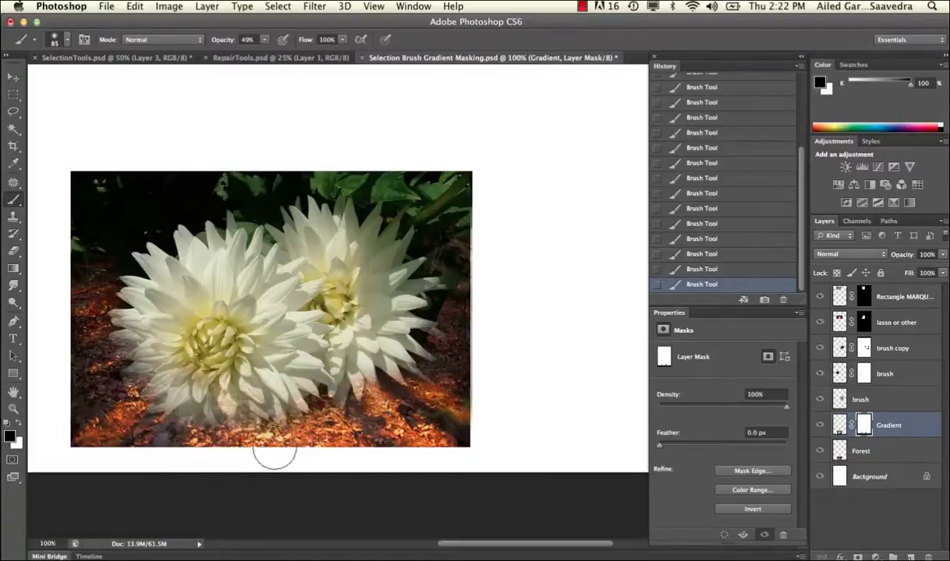
left_click(19, 424)
mouse_move(134, 318)
left_mouse_down()
mouse_move(167, 390)
mouse_move(199, 402)
mouse_move(269, 366)
mouse_move(298, 385)
mouse_move(370, 341)
mouse_move(191, 404)
mouse_move(253, 390)
mouse_move(200, 406)
mouse_move(244, 441)
mouse_move(233, 434)
mouse_move(239, 451)
mouse_move(234, 407)
mouse_move(235, 430)
mouse_move(270, 372)
mouse_move(225, 343)
left_mouse_up()
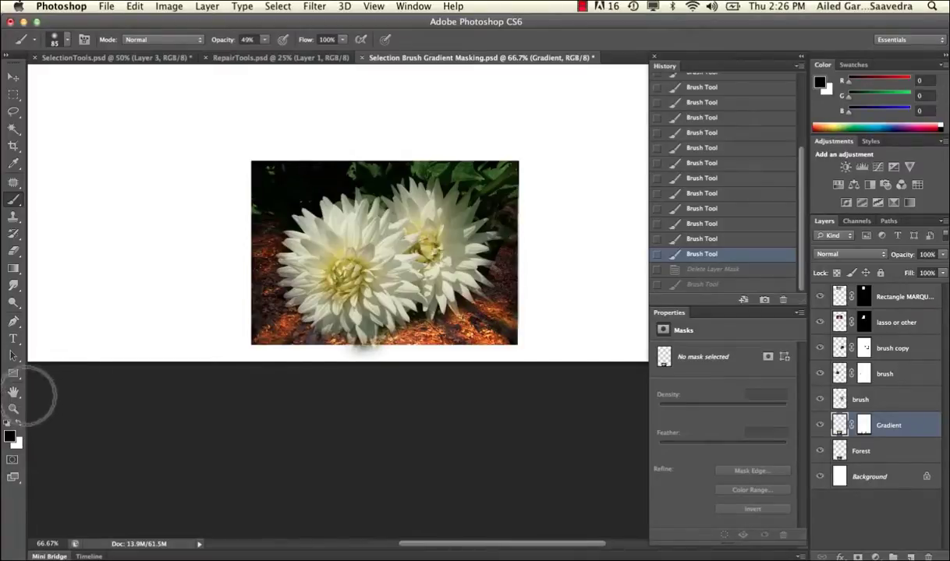
Step: Fit the whole document in view and move the brush copy camera slightly down and left on the old photo
double_click(13, 393)
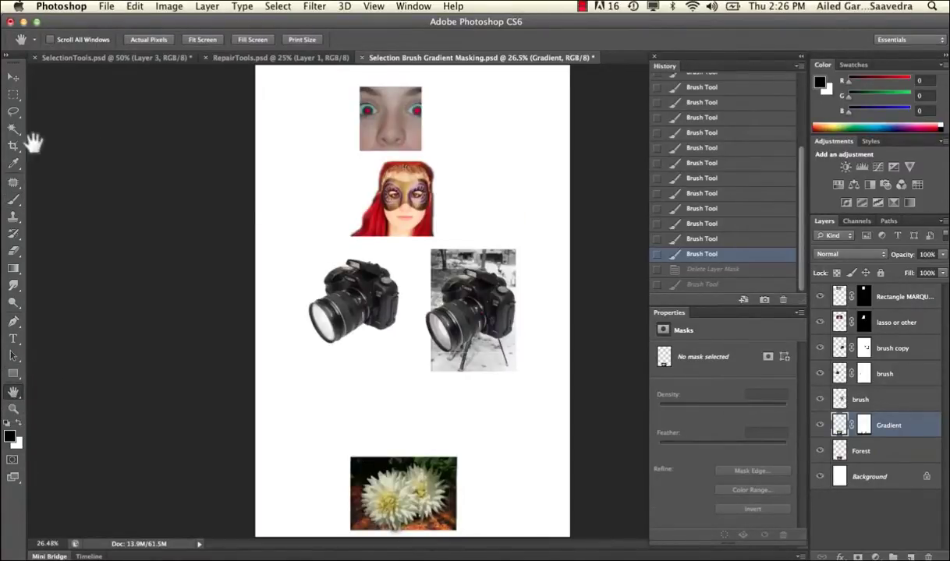
left_click(13, 78)
left_click(484, 298)
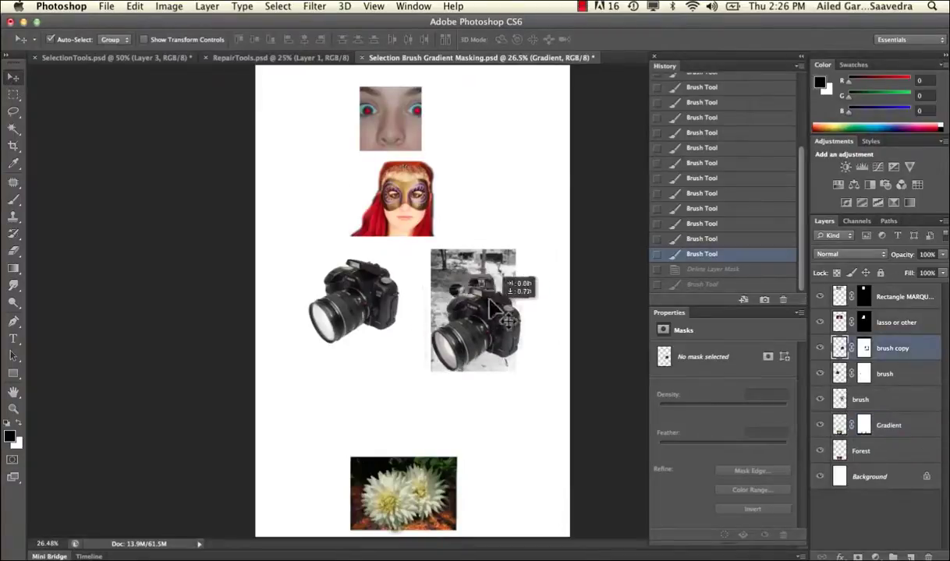
left_click_drag(484, 295, 472, 311)
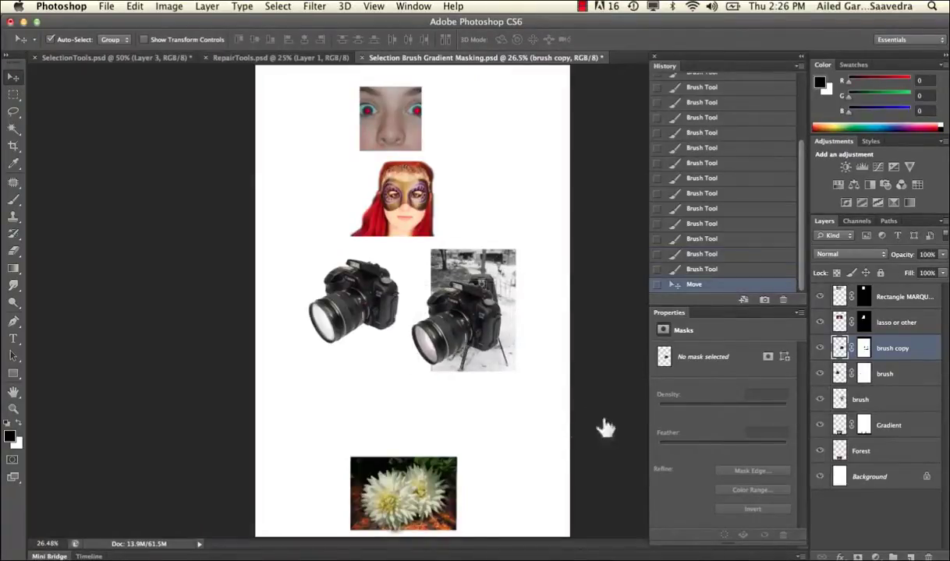
Step: Move the flowers off the forest, and place the Forest layer above brush copy so that it covers the camera
left_click_drag(408, 485, 359, 477)
left_click_drag(435, 491, 519, 207)
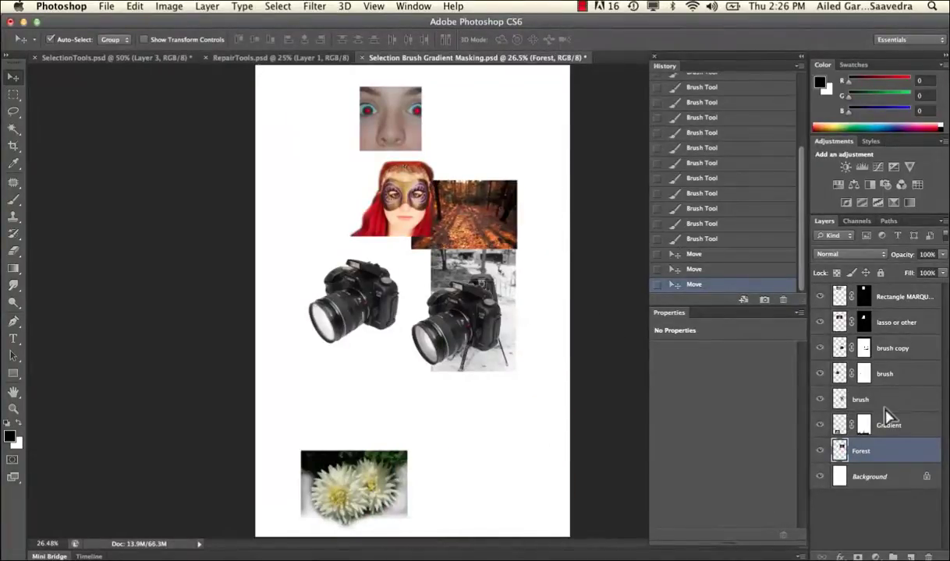
left_click_drag(891, 451, 874, 348)
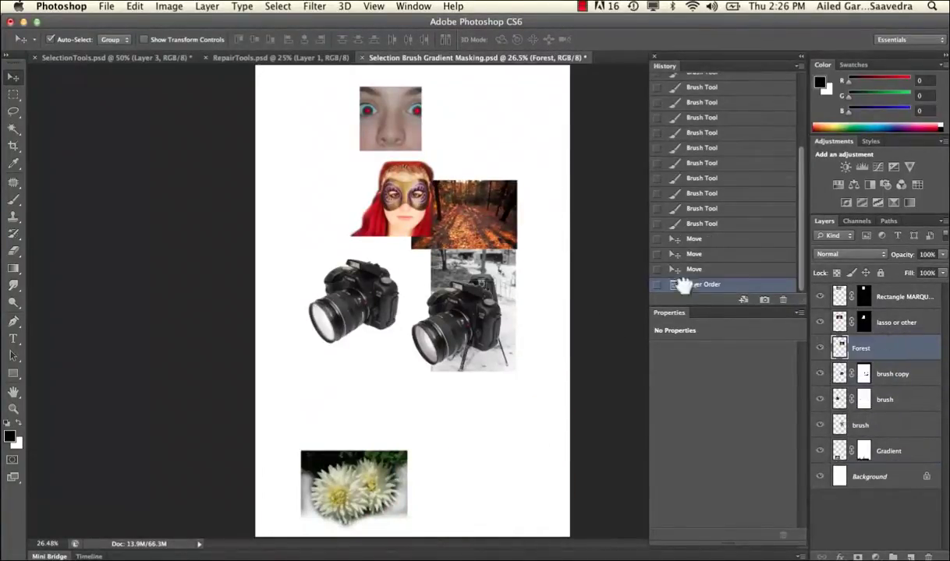
left_click_drag(485, 225, 485, 333)
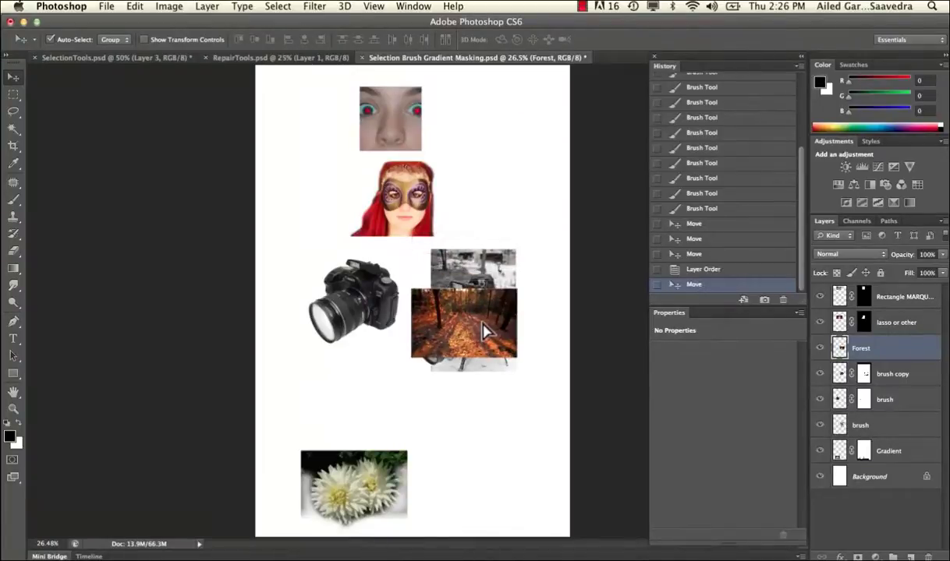
Step: Move the forest and the brush copy camera together down into the blank area below the old photo
left_click_drag(449, 290, 478, 392)
key("super+plus")
key("super+plus")
scroll(511, 393, "down", 6)
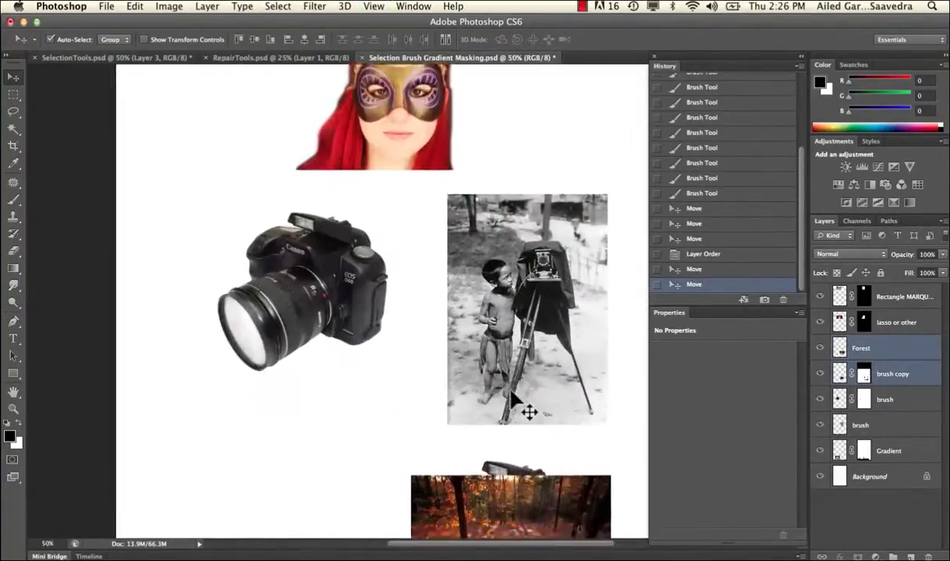
key("super+plus")
key("super+plus")
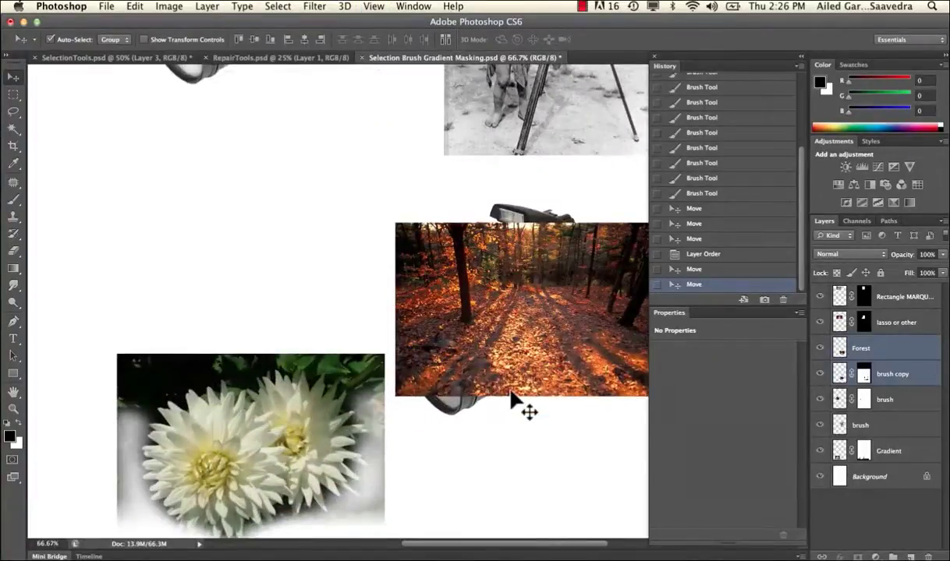
scroll(514, 395, "right", 3)
left_click_drag(465, 279, 468, 331)
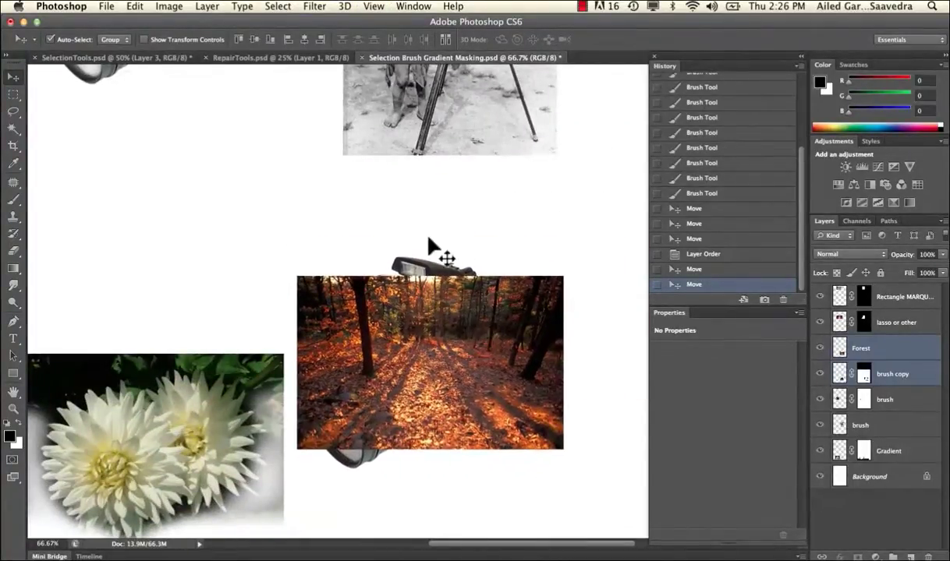
Step: Move the brush copy camera up against the old photo's lower edge, and place the forest over it
left_click(429, 237)
mouse_move(433, 261)
left_mouse_down()
mouse_move(433, 90)
mouse_move(452, 104)
left_mouse_up()
left_click_drag(432, 315, 461, 157)
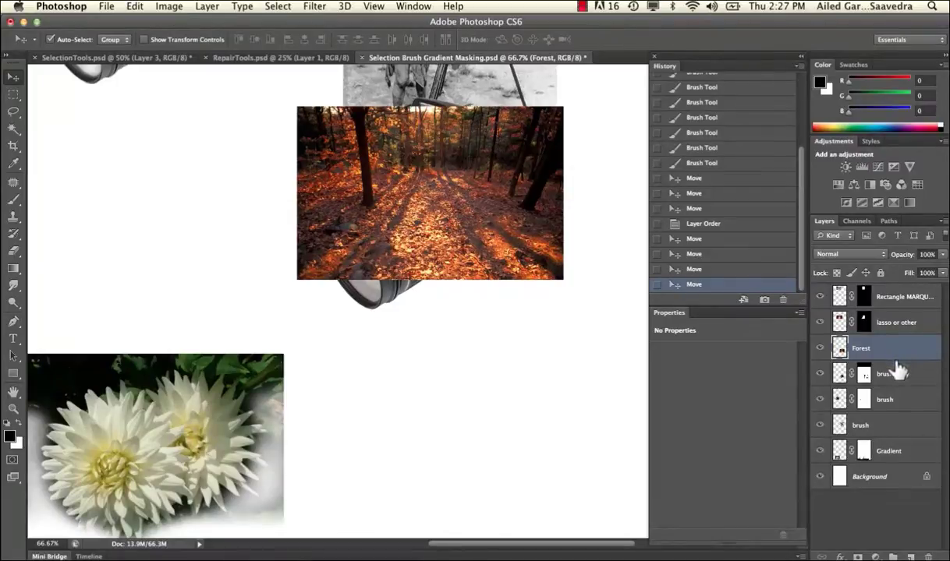
Step: Check the forest and camera layers by toggling their visibility, and clip the Forest layer to the brush copy layer
left_click(820, 348)
left_click(820, 374)
left_click(820, 373)
left_click(820, 349)
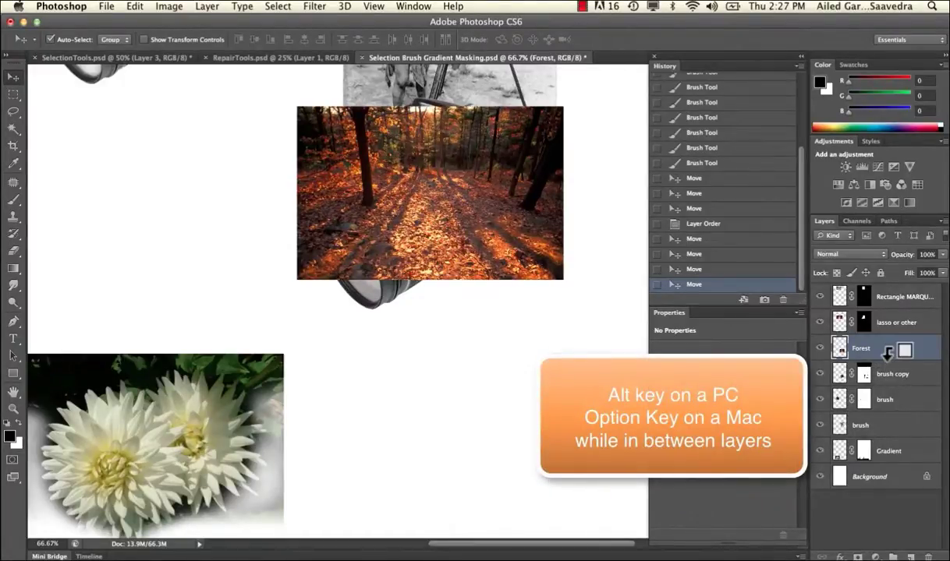
left_click(888, 355, "alt")
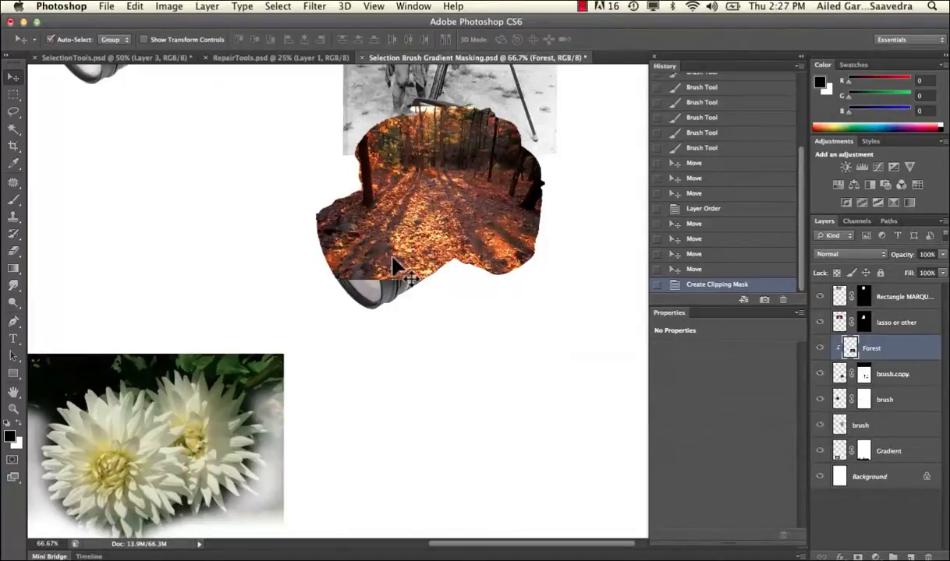
Step: Shift the forest slightly up and left inside the camera shape, and link the Forest and brush copy layers
mouse_move(416, 231)
left_mouse_down()
mouse_move(418, 203)
mouse_move(412, 256)
mouse_move(416, 193)
mouse_move(409, 249)
left_mouse_up()
mouse_move(492, 195)
left_mouse_down()
mouse_move(486, 246)
mouse_move(486, 200)
left_mouse_up()
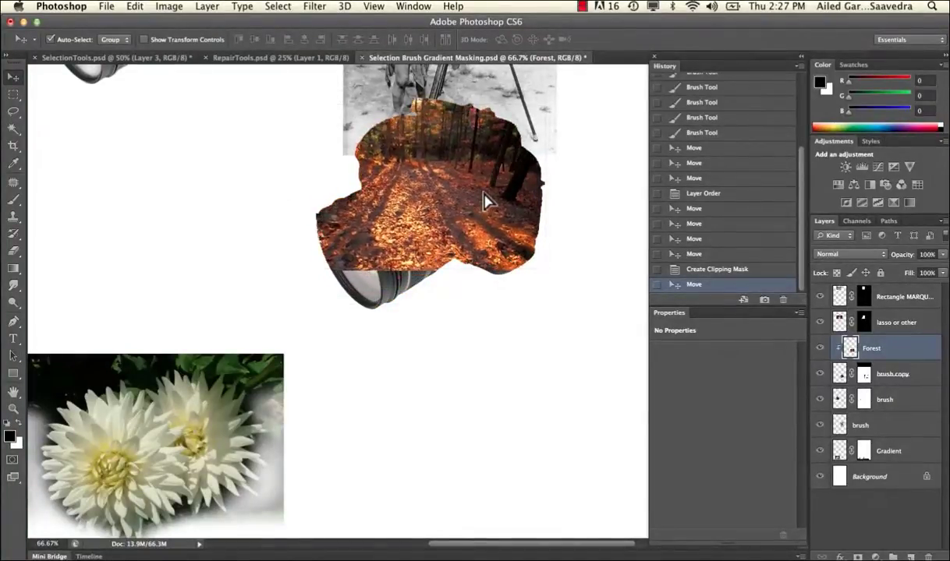
left_click(922, 374, "shift")
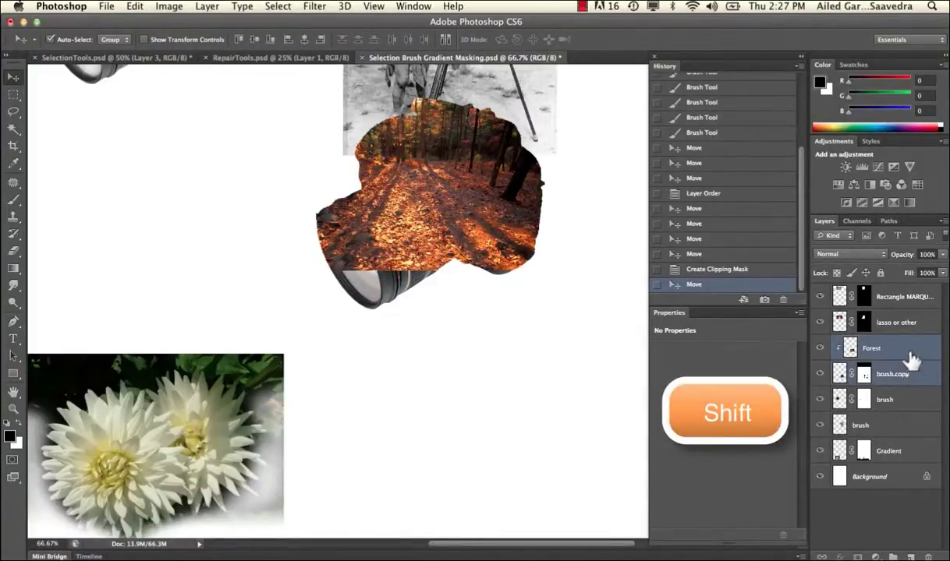
left_click(821, 557)
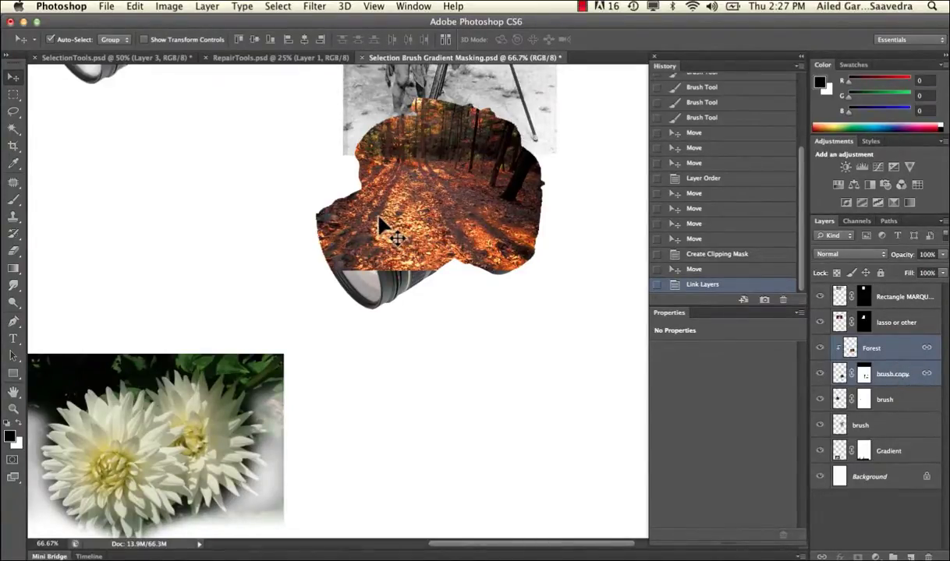
Step: Add the text "Apple" in the blank area above the flowers and scale it up to nearly the flower photo's width
scroll(381, 227, "left", 5)
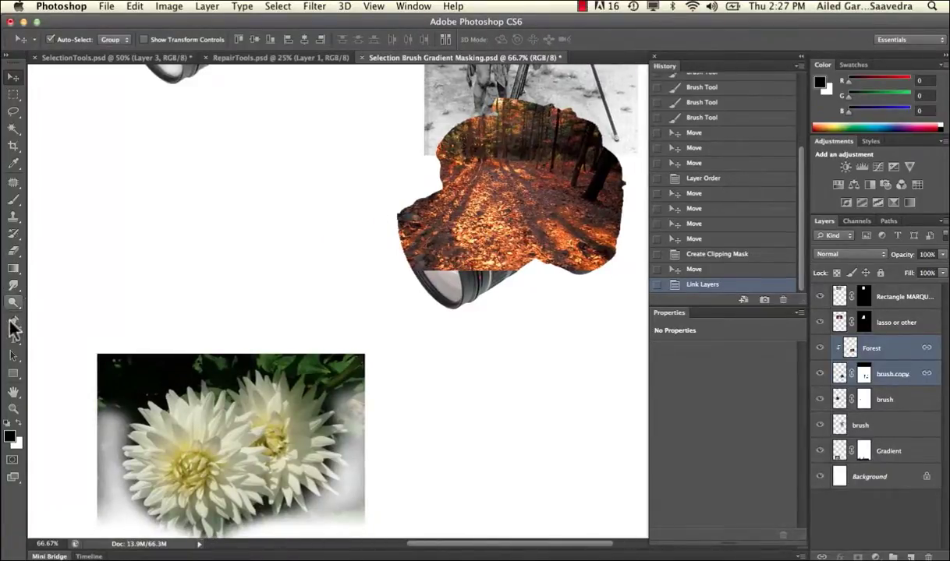
left_click(123, 187)
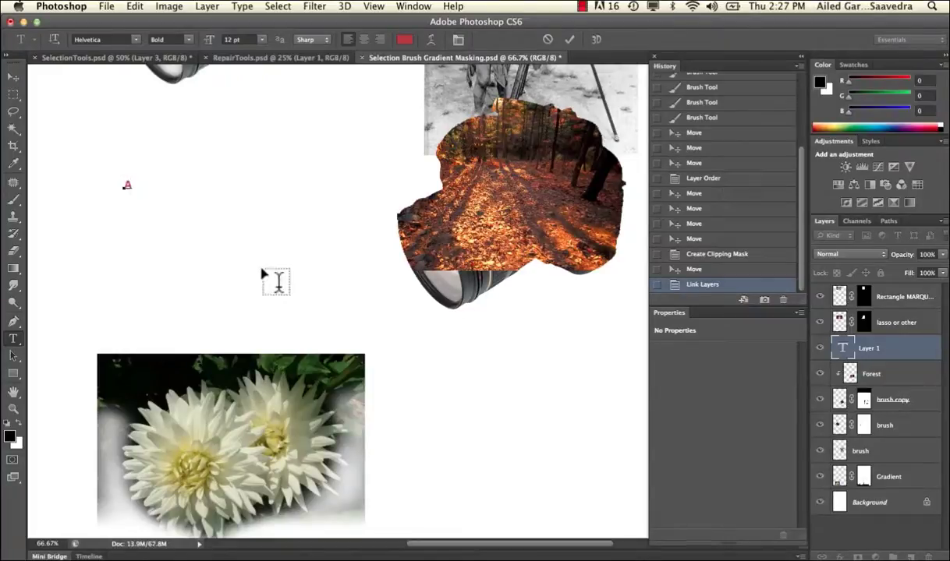
type("Apple")
left_click(13, 77)
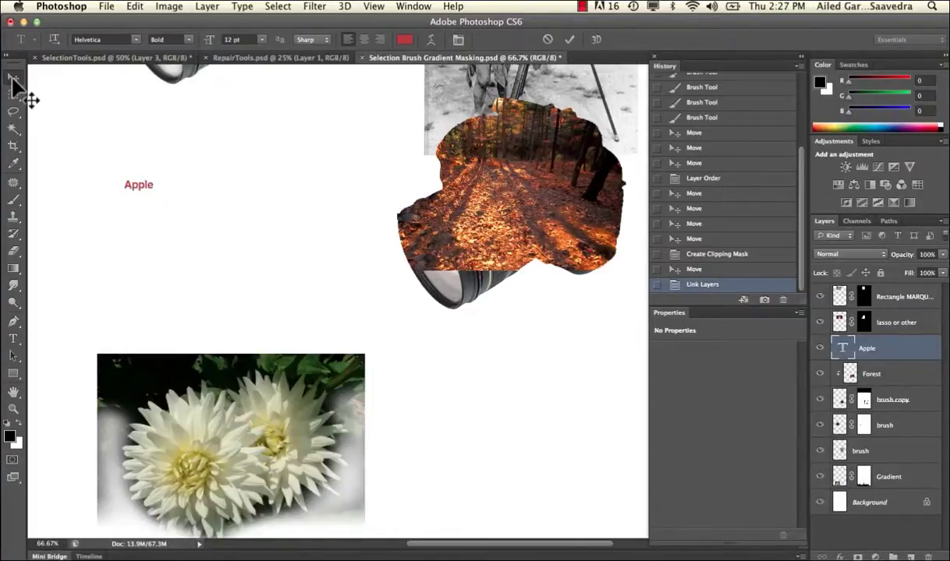
key("super+t")
left_click_drag(151, 197, 348, 337)
key("Return")
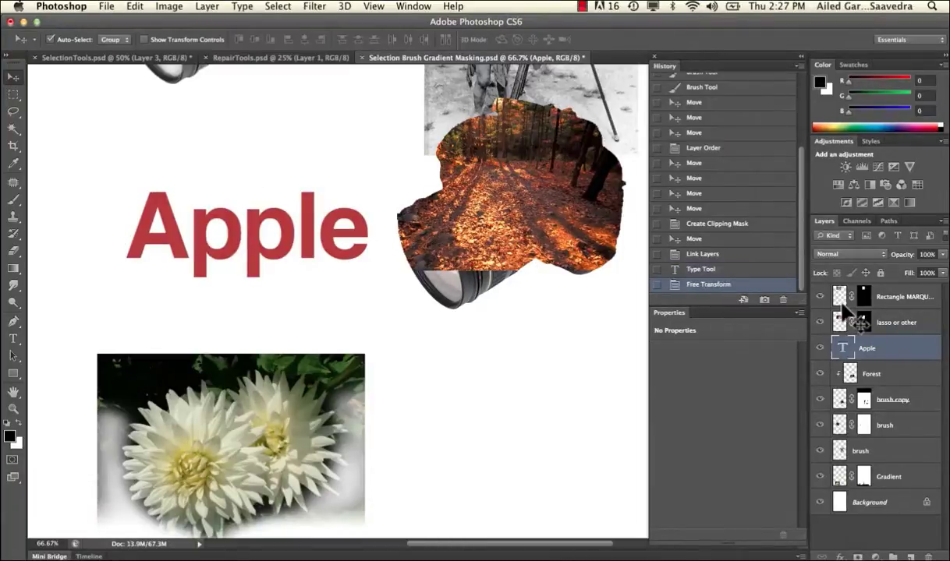
Step: Duplicate the Forest layer and place the copy directly above the Apple text layer
left_click(903, 376)
left_click_drag(903, 377, 892, 555)
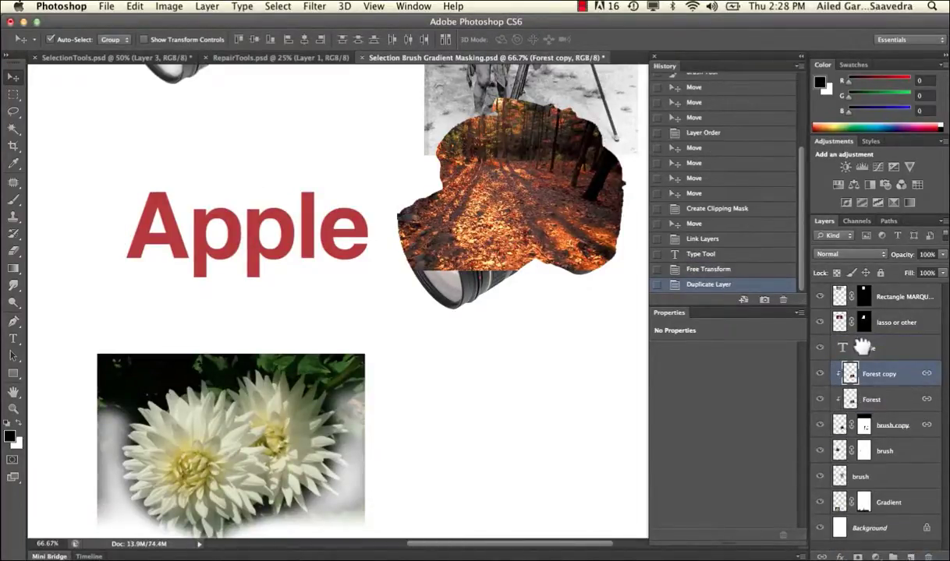
left_click_drag(866, 373, 870, 341)
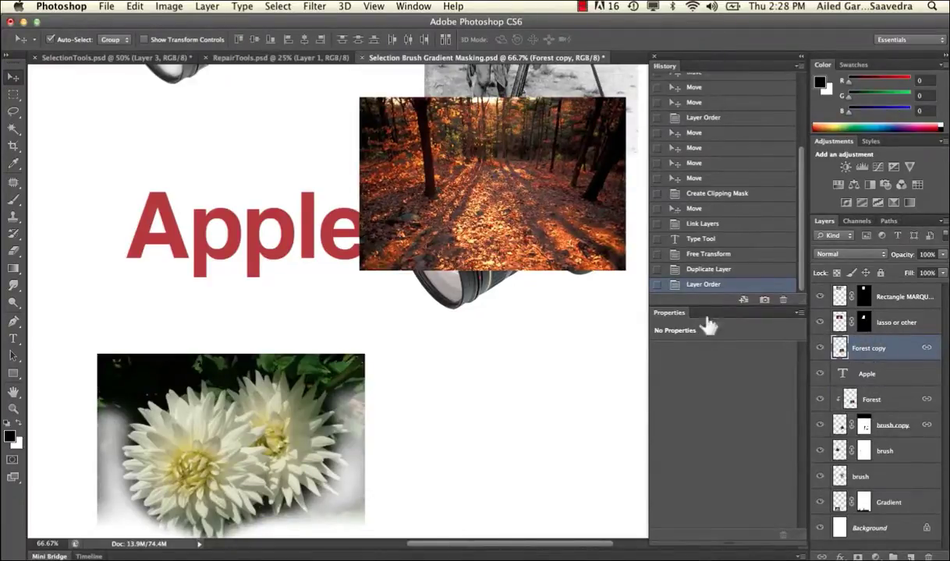
Step: Unlink the Forest copy and move it over the word Apple, clipping it to the text layer
left_click(921, 348)
left_click_drag(503, 242, 259, 265)
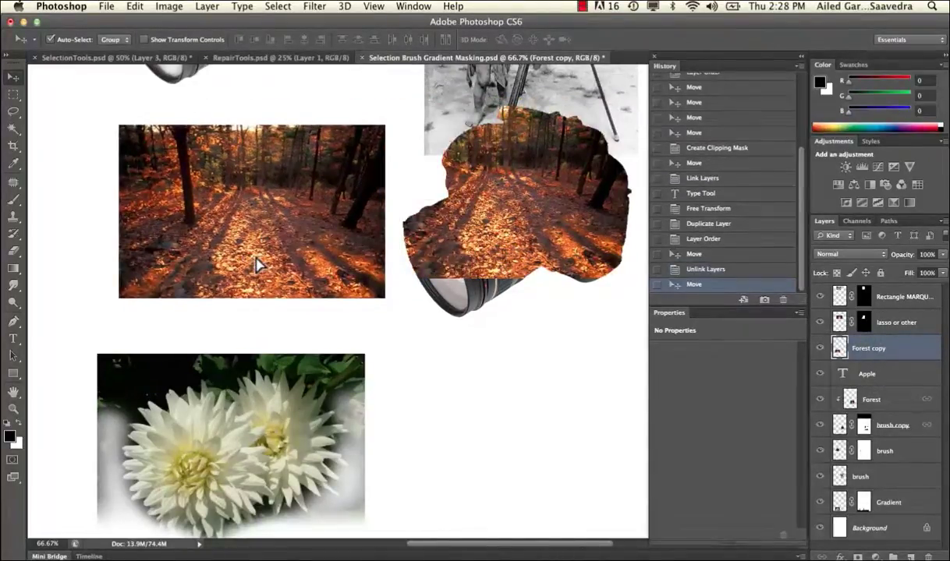
left_click(901, 353, "alt")
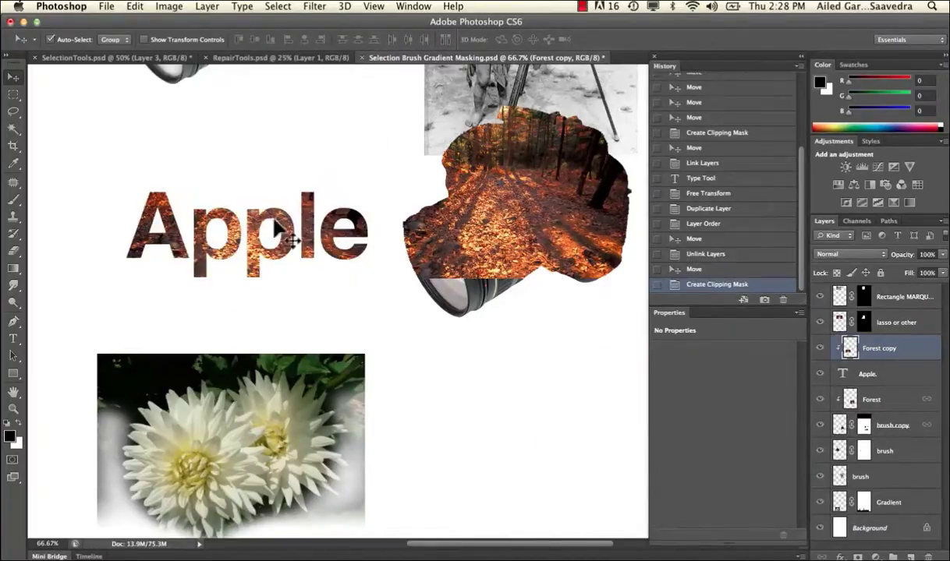